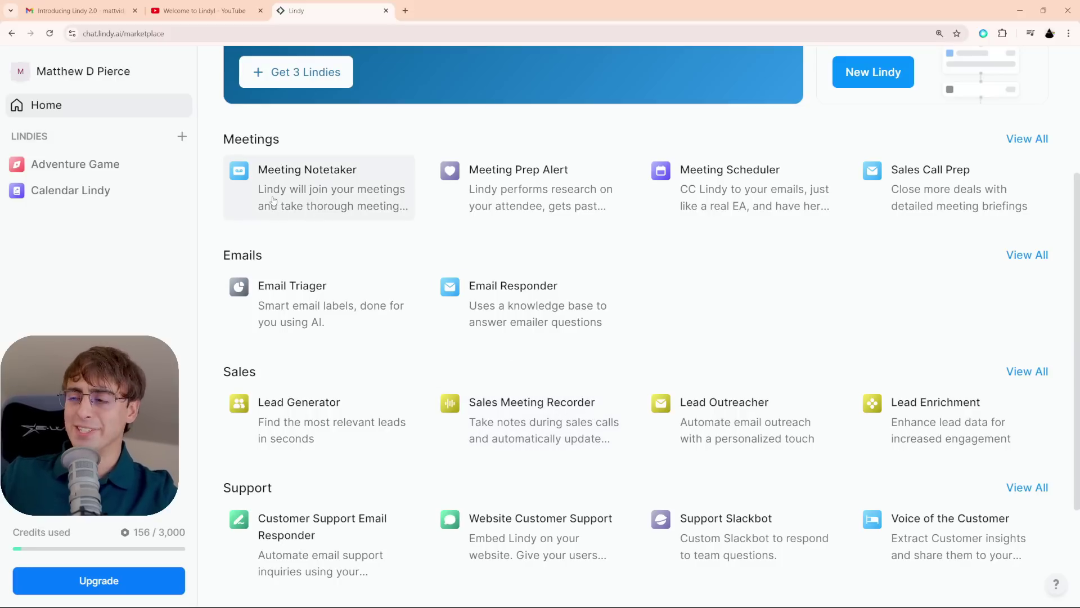
- Open the Calendar Lindy flow and reposition the message trigger and its AI Agent to line up beside the recurring schedule flow
{"action": "scroll", "coordinate": [273, 199], "scroll_direction": "up", "scroll_amount": 4}
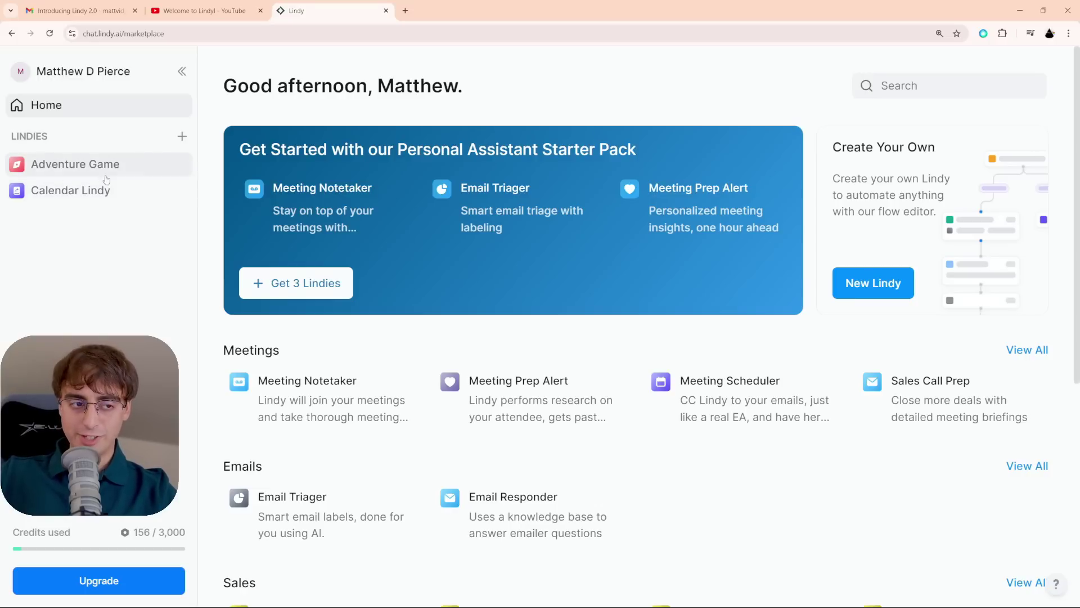
{"action": "left_click", "coordinate": [67, 191]}
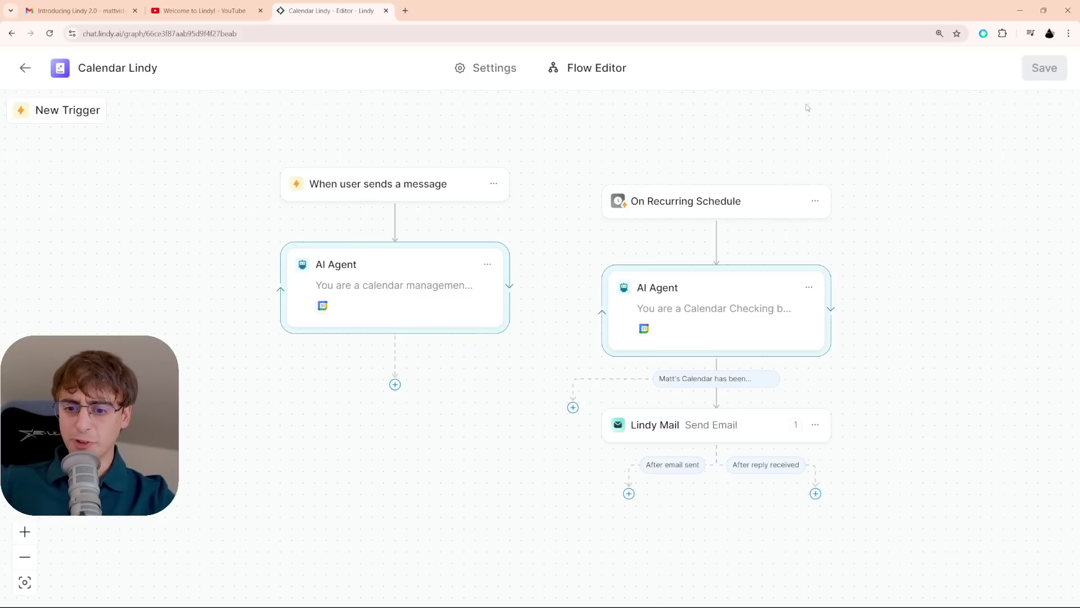
{"action": "left_click_drag", "start_coordinate": [252, 133], "coordinate": [844, 521]}
{"action": "left_click_drag", "start_coordinate": [430, 269], "coordinate": [474, 297]}
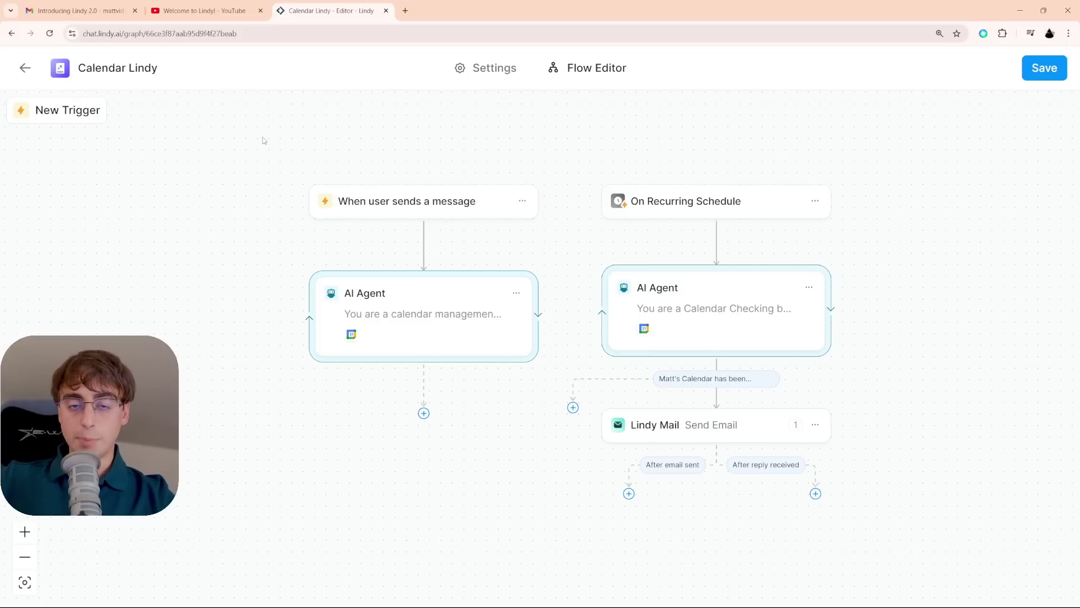
- Give the "When user sends a message" trigger a greeting reading "Hello," plus the user's first name and ", Nice to See You!", and save the flow
{"action": "left_click", "coordinate": [383, 201]}
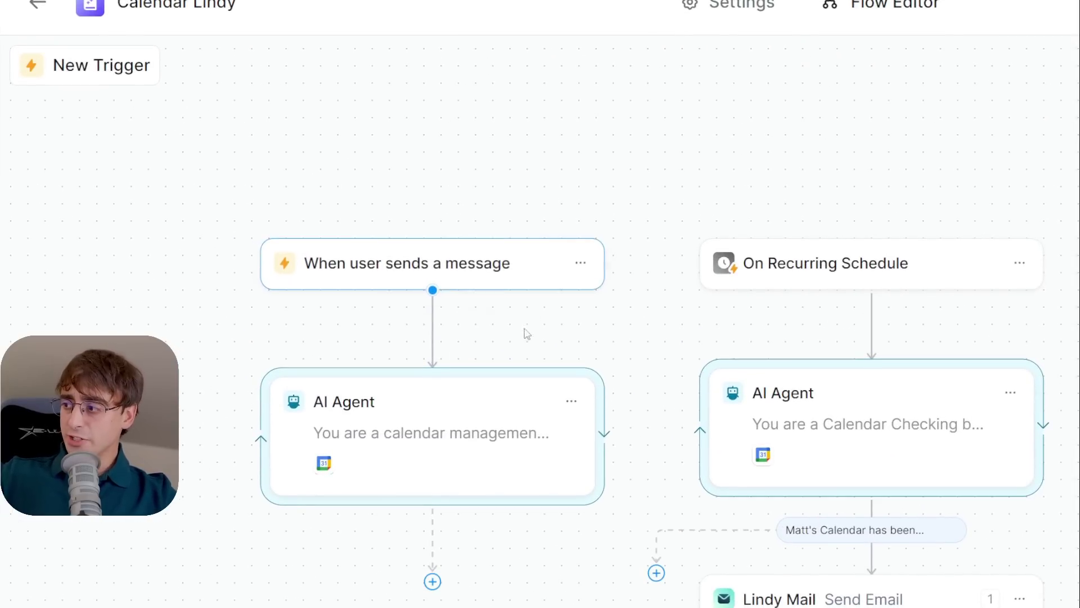
{"action": "mouse_move", "coordinate": [433, 325]}
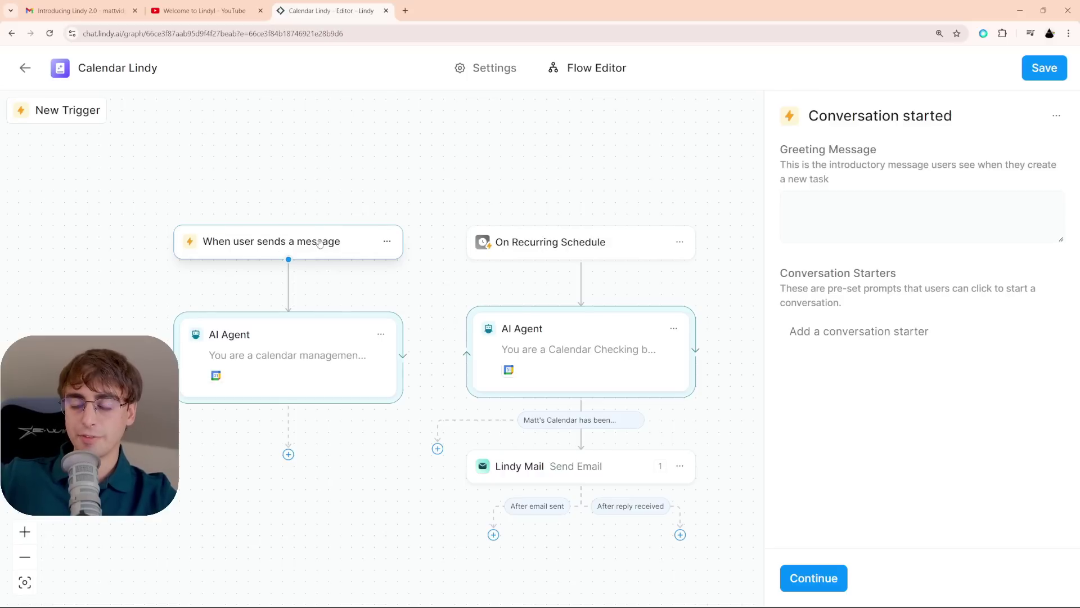
{"action": "left_click", "coordinate": [845, 226]}
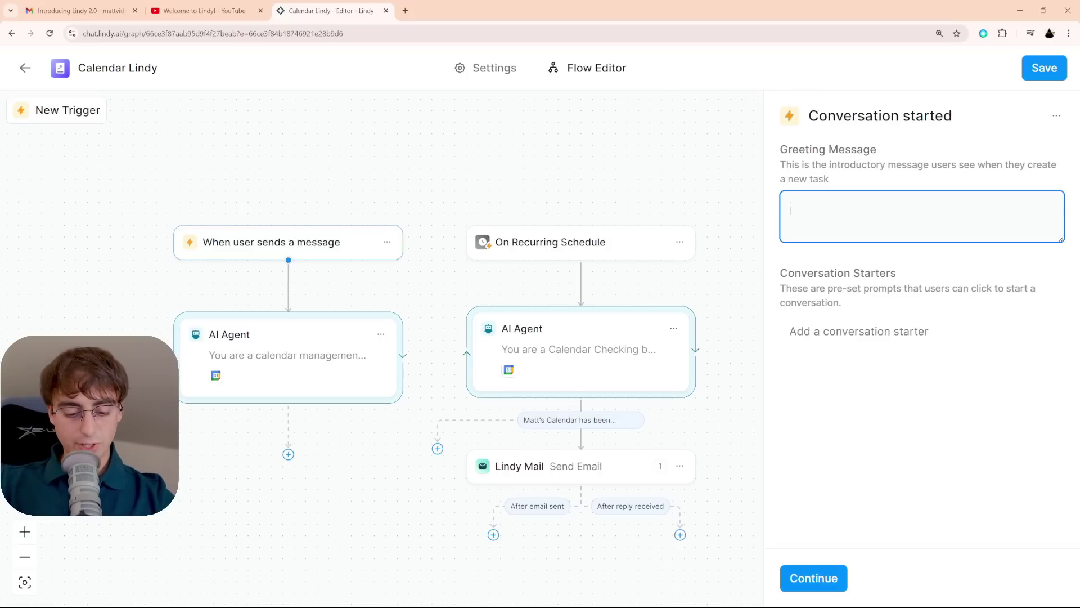
{"action": "type", "text": "Hello, Matthew"}
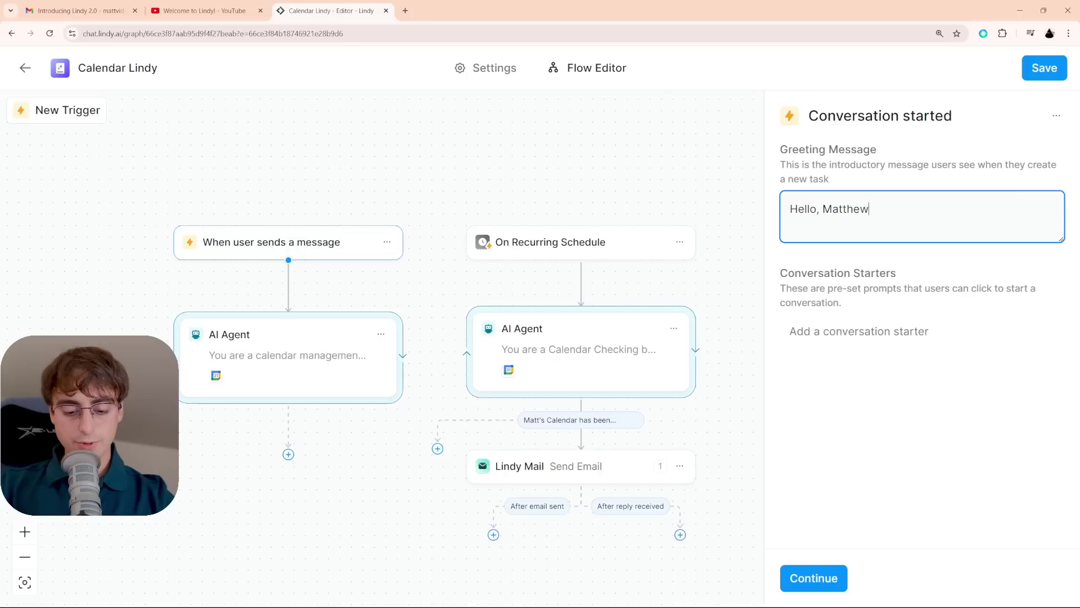
{"action": "type", "text": ", Nice to See You!"}
{"action": "left_click", "coordinate": [879, 336]}
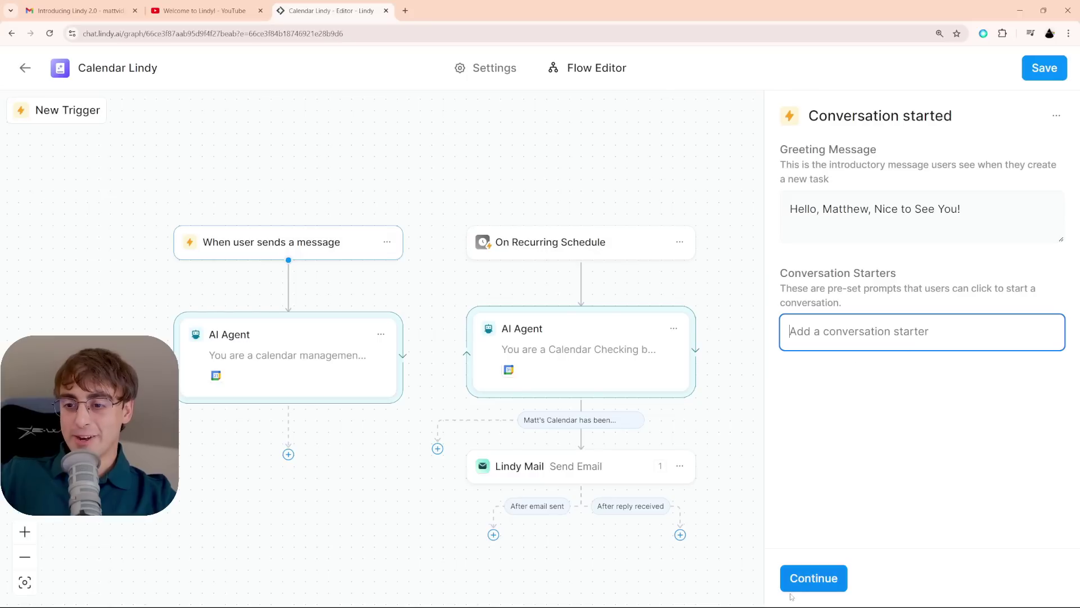
{"action": "left_click", "coordinate": [997, 197]}
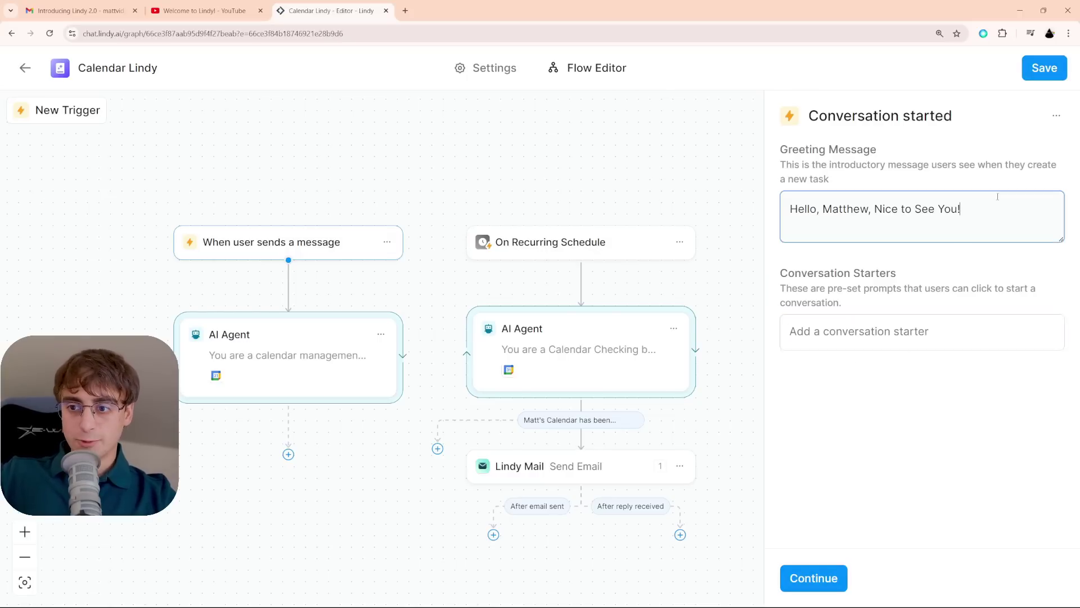
{"action": "left_click", "coordinate": [1051, 70]}
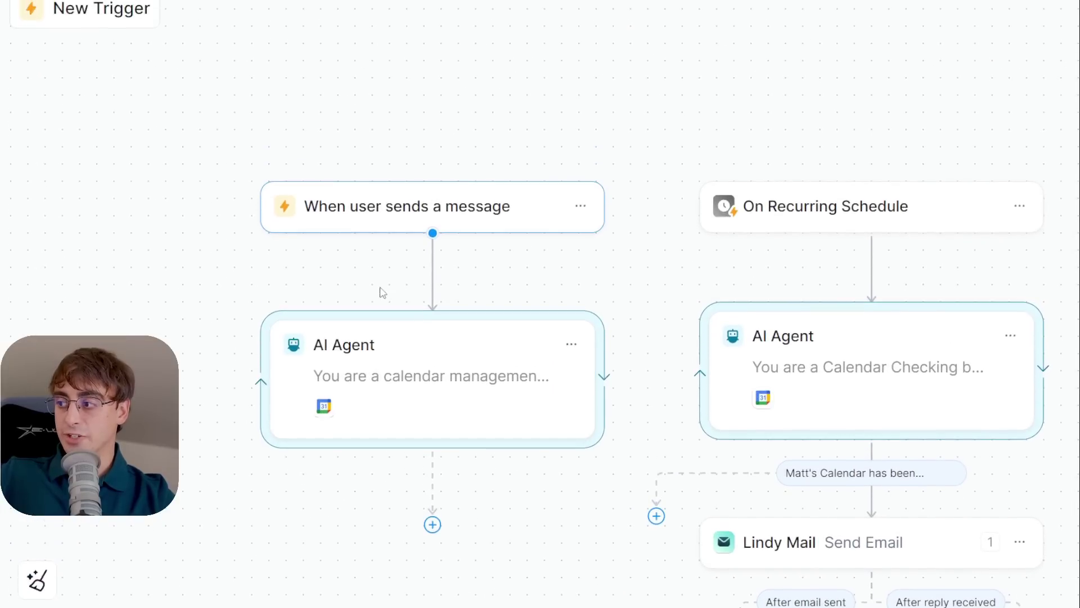
- Open the settings of the AI Agent under the message trigger and examine its jump condition description
{"action": "left_click", "coordinate": [439, 360]}
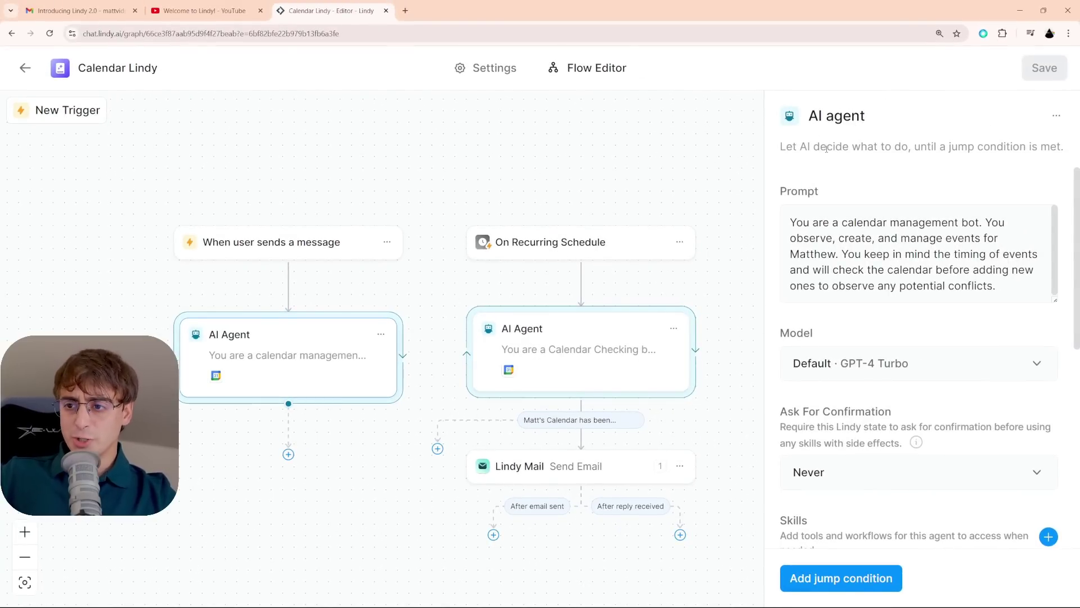
{"action": "left_click_drag", "start_coordinate": [940, 147], "coordinate": [1064, 147]}
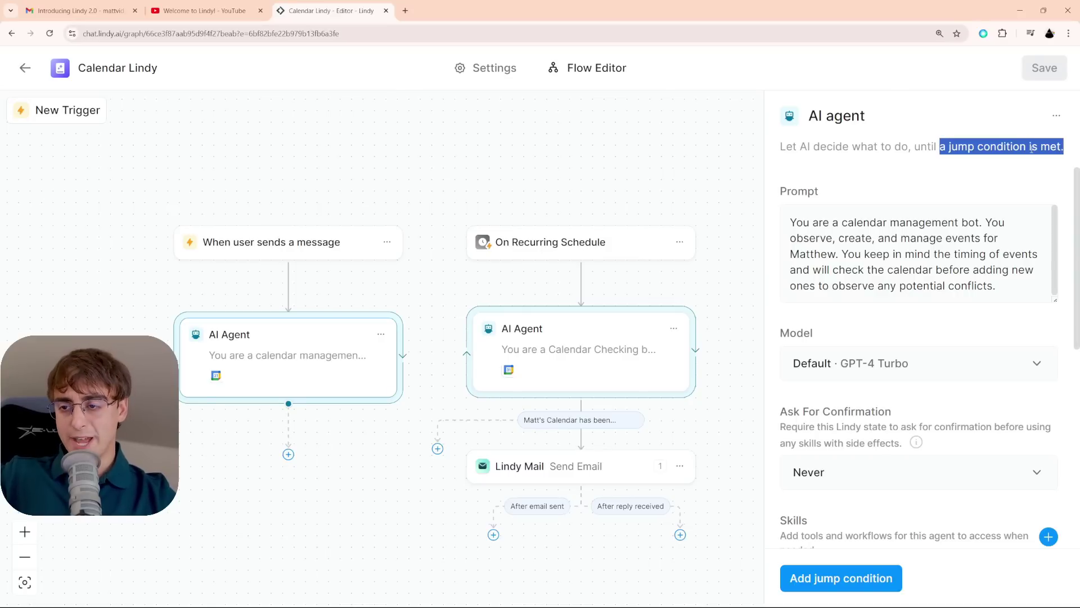
{"action": "left_click", "coordinate": [953, 150]}
{"action": "left_click_drag", "start_coordinate": [950, 148], "coordinate": [1025, 145]}
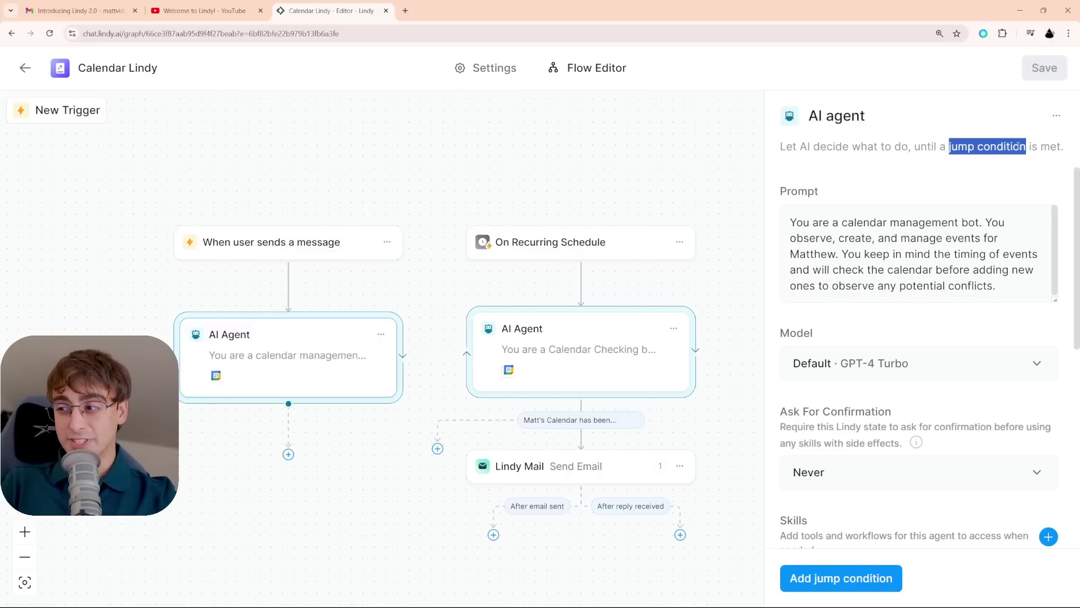
{"action": "left_click", "coordinate": [994, 148]}
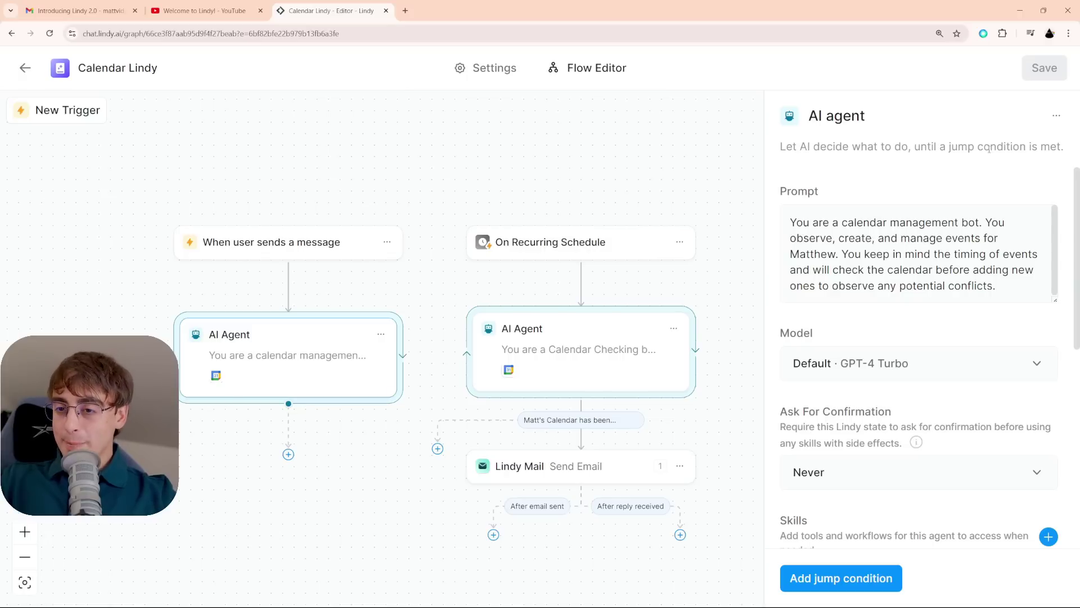
- Enlarge the AI Agent's prompt box slightly and read through its calendar management instructions
{"action": "left_click_drag", "start_coordinate": [1056, 301], "coordinate": [1056, 325]}
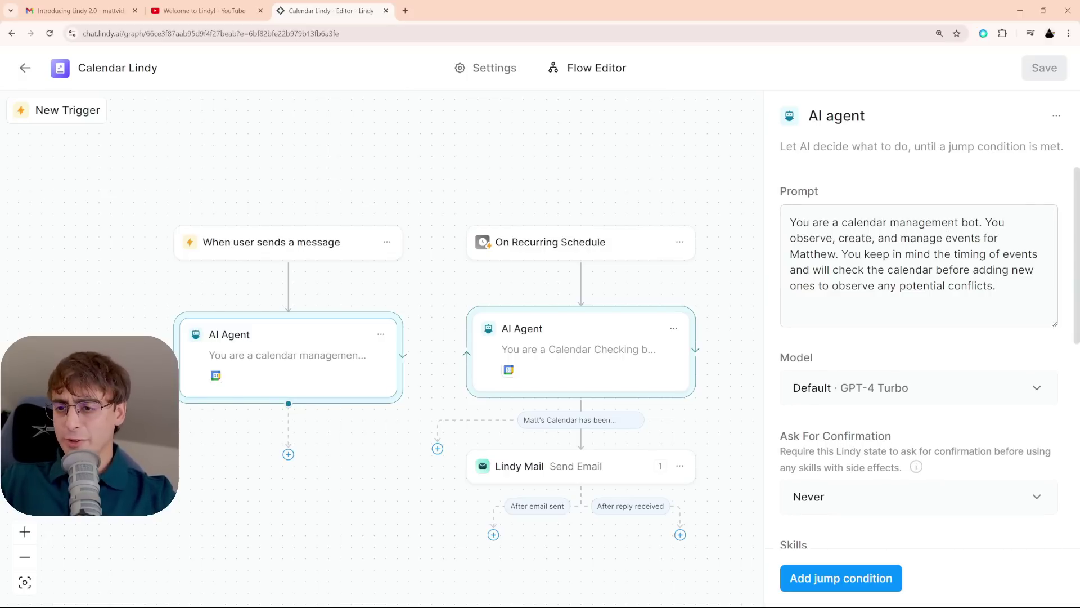
{"action": "left_click_drag", "start_coordinate": [841, 254], "coordinate": [785, 255]}
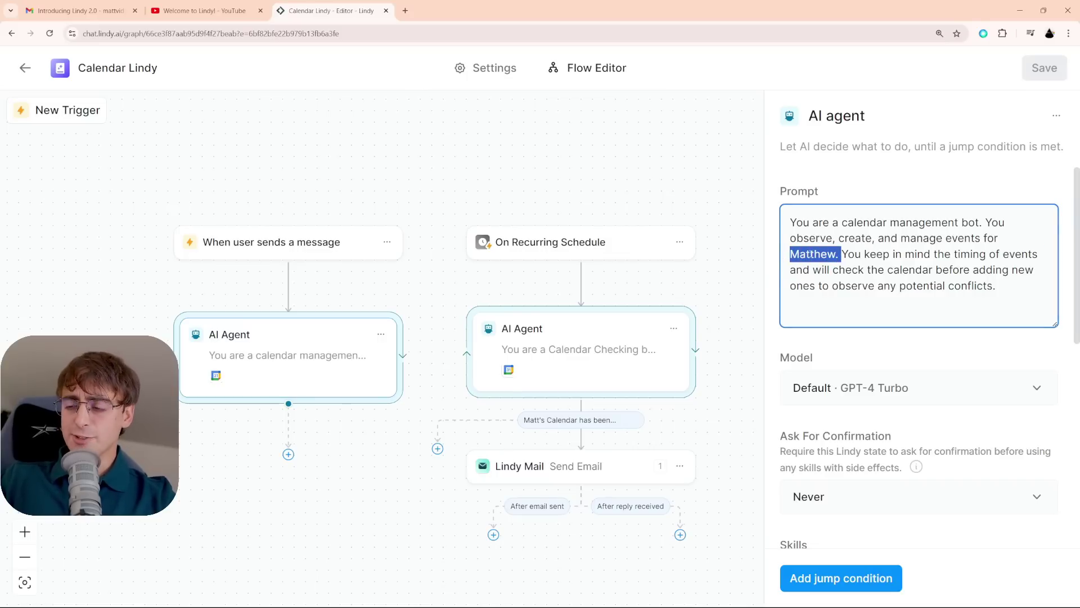
{"action": "left_click", "coordinate": [853, 256]}
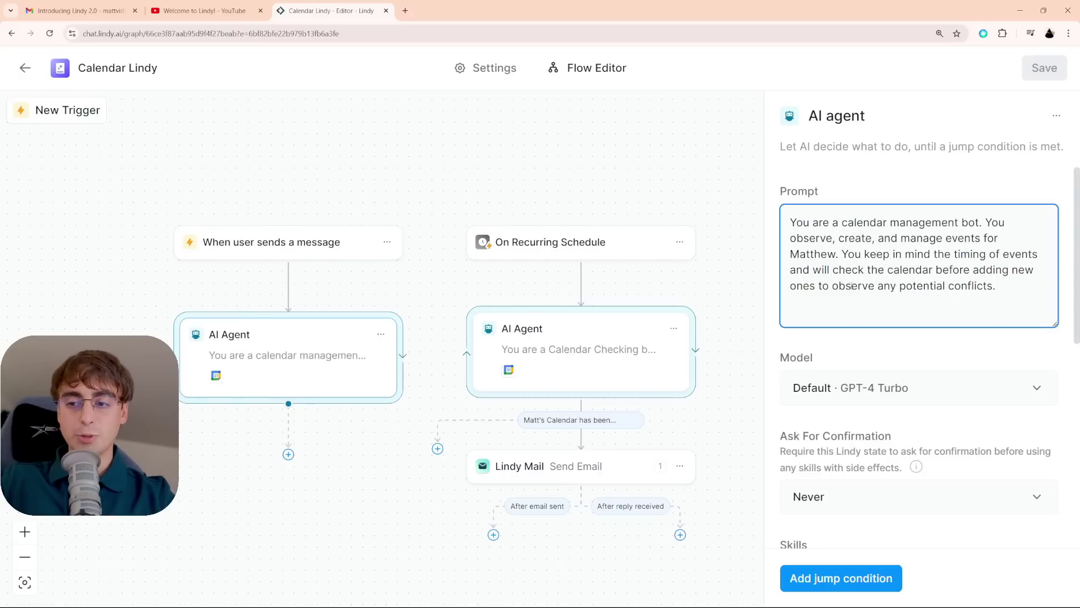
{"action": "left_click_drag", "start_coordinate": [1004, 289], "coordinate": [924, 295]}
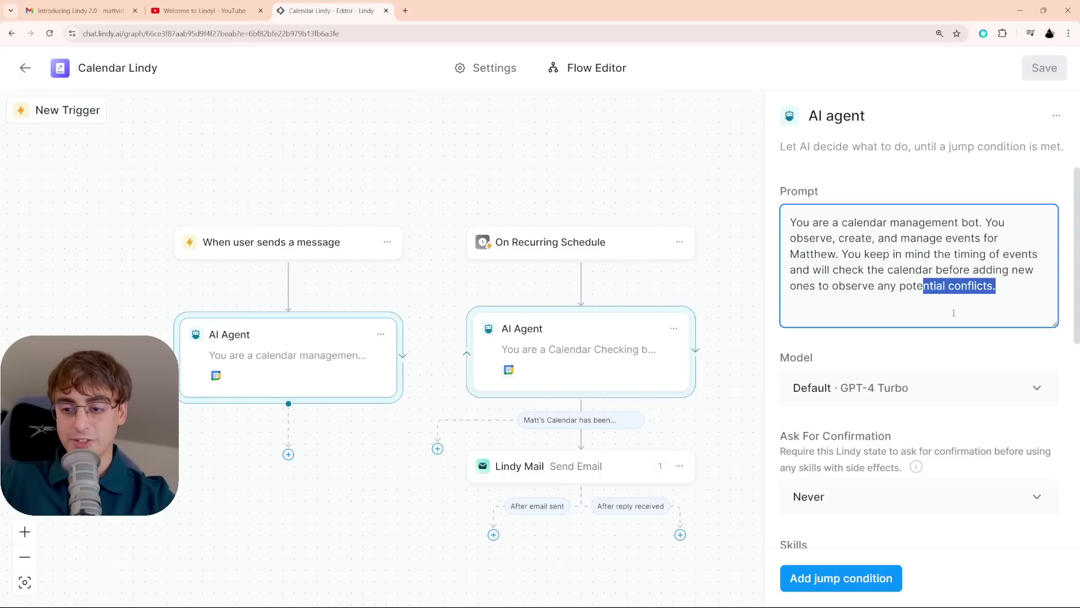
{"action": "left_click", "coordinate": [953, 313]}
- Review the language models offered for the AI Agent and close the list without changing the selection
{"action": "left_click_drag", "start_coordinate": [1075, 319], "coordinate": [1074, 374]}
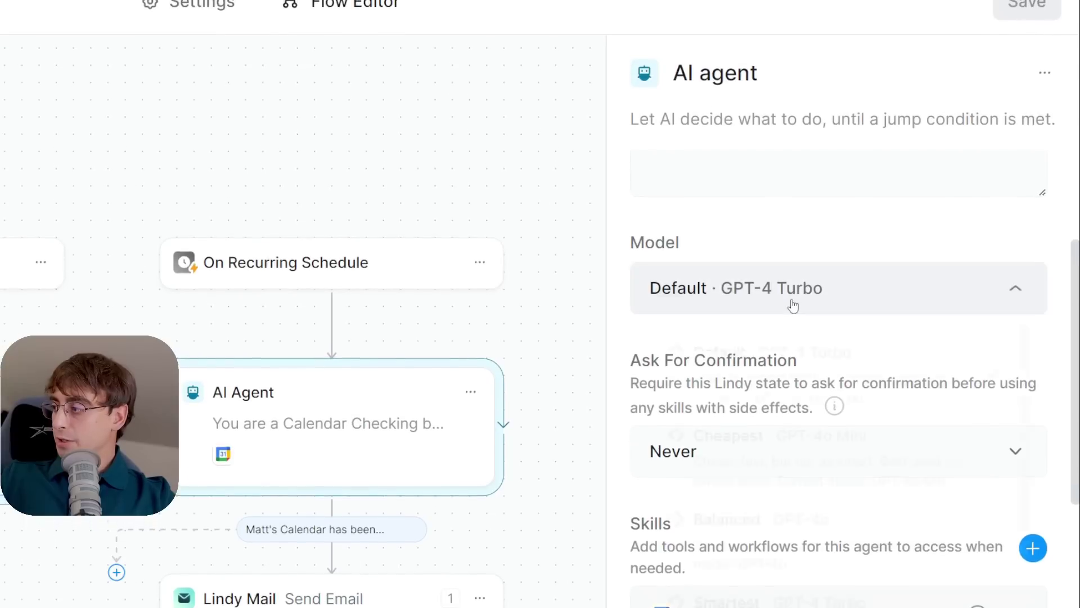
{"action": "left_click", "coordinate": [793, 304]}
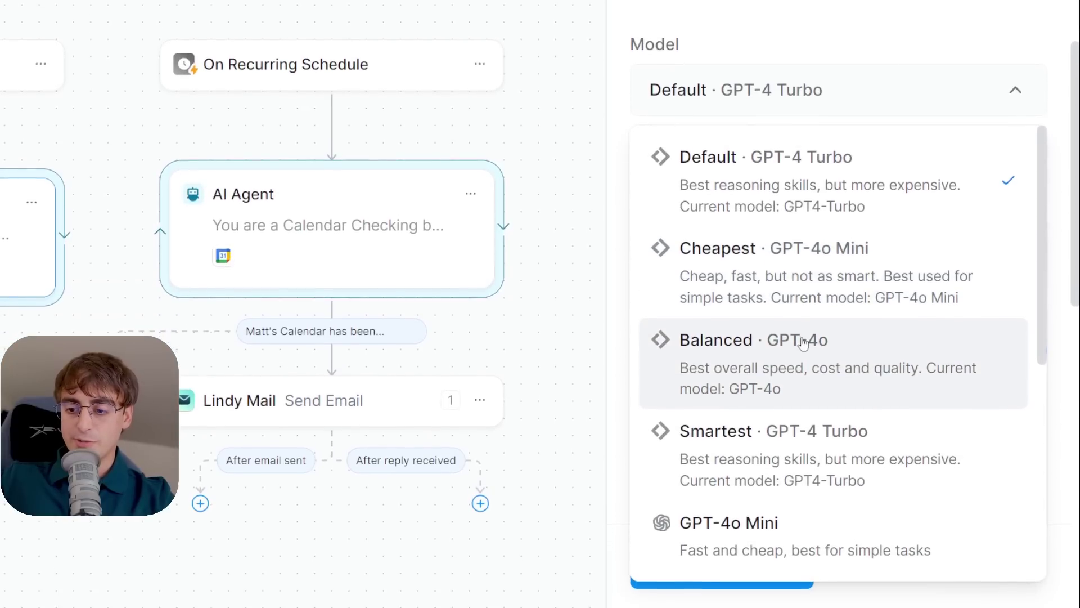
{"action": "scroll", "coordinate": [702, 357], "scroll_direction": "down", "scroll_amount": 6}
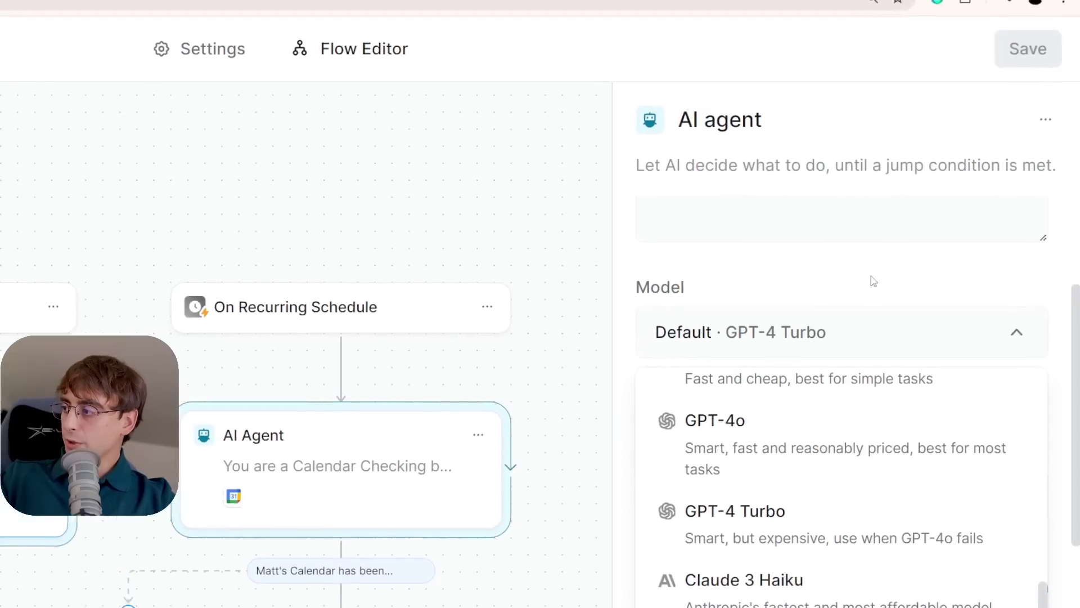
{"action": "left_click", "coordinate": [851, 331]}
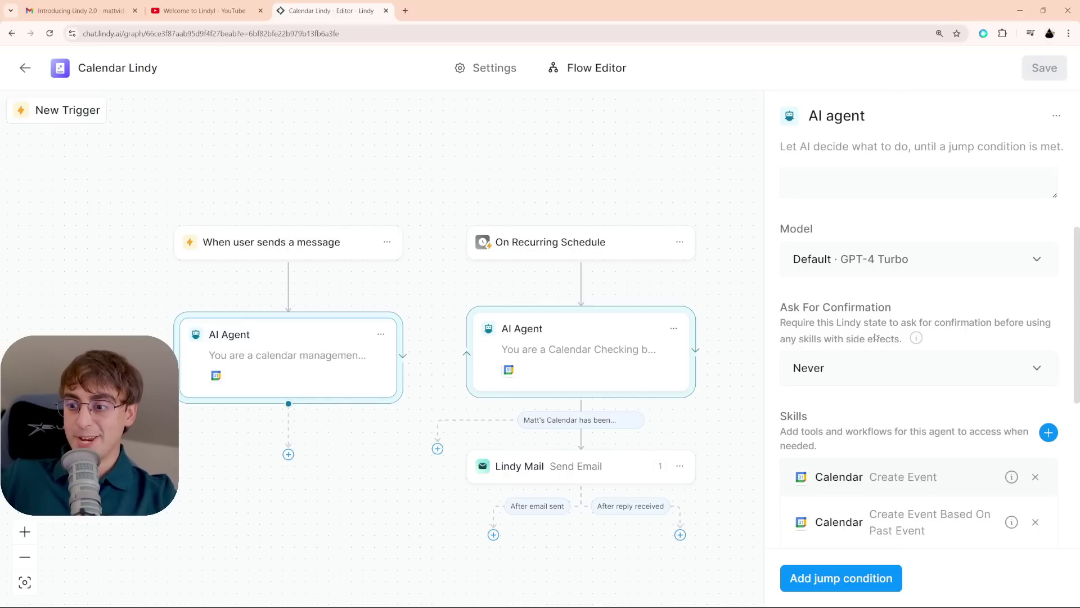
- Review the Calendar skills assigned to the AI Agent, from Create Event through View Events
{"action": "scroll", "coordinate": [894, 335], "scroll_direction": "down", "scroll_amount": 4}
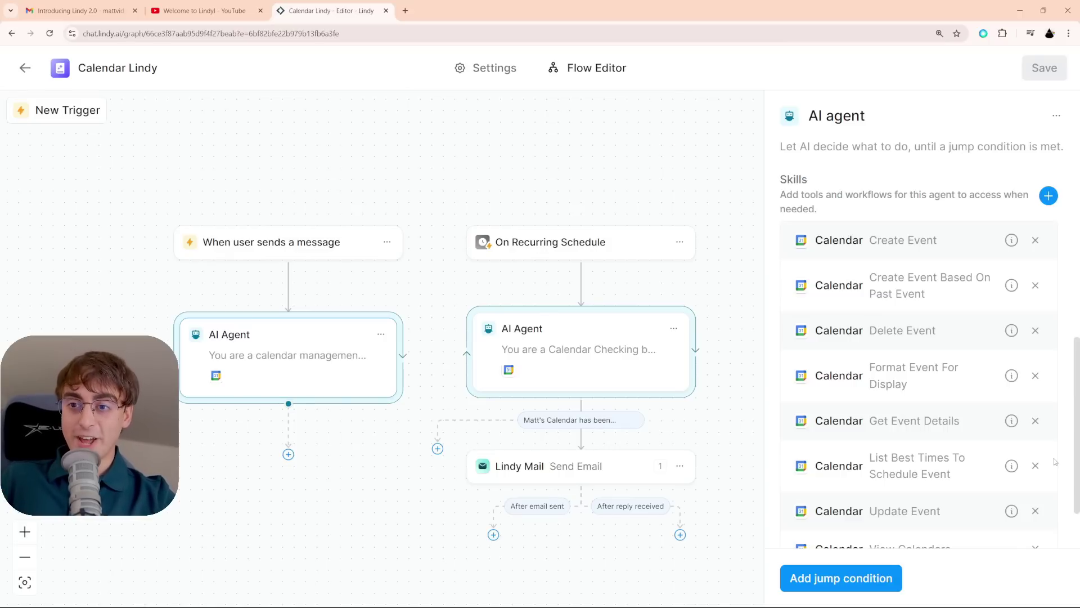
{"action": "mouse_move", "coordinate": [868, 276]}
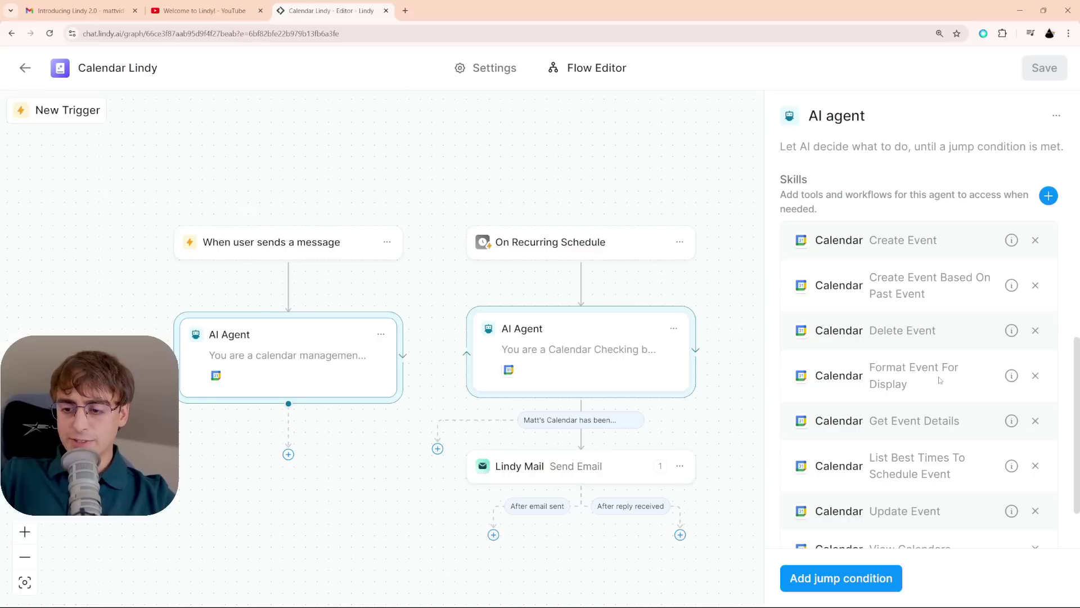
{"action": "scroll", "coordinate": [946, 405], "scroll_direction": "down", "scroll_amount": 2}
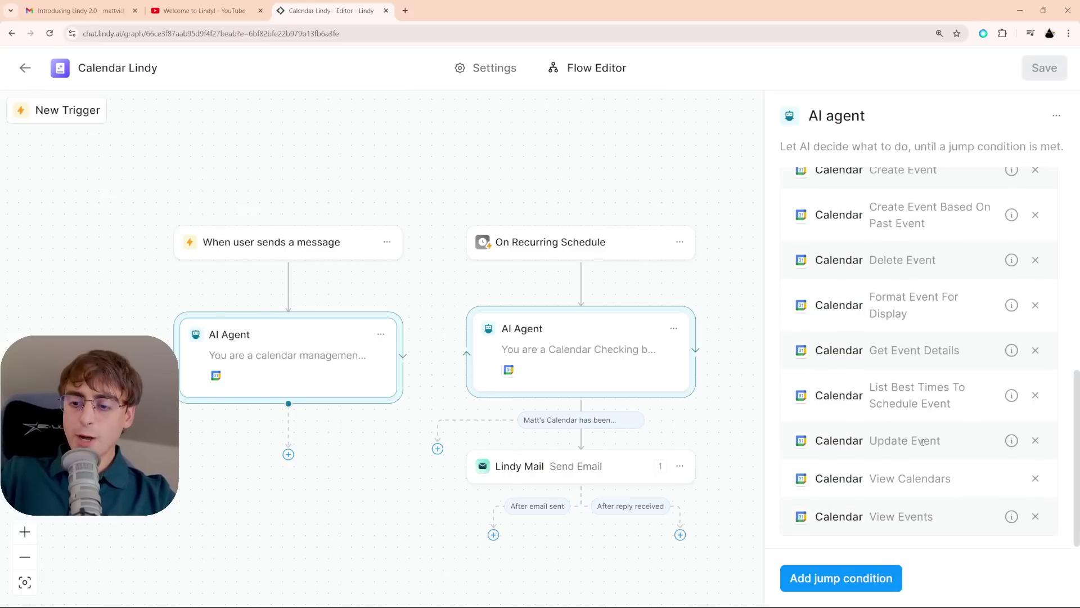
{"action": "scroll", "coordinate": [909, 513], "scroll_direction": "down", "scroll_amount": 1}
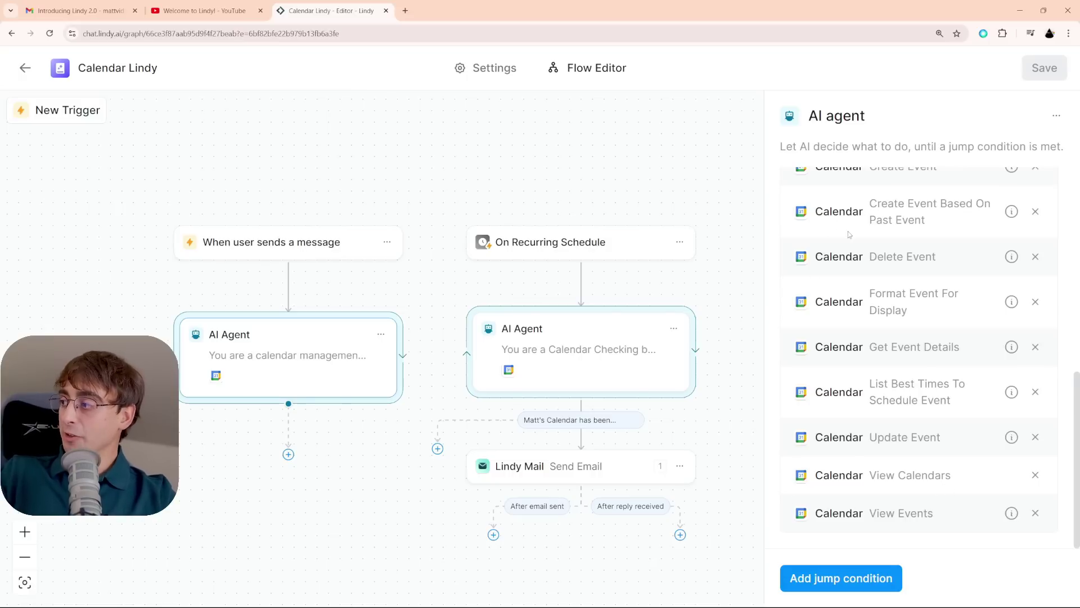
{"action": "scroll", "coordinate": [851, 236], "scroll_direction": "up", "scroll_amount": 2}
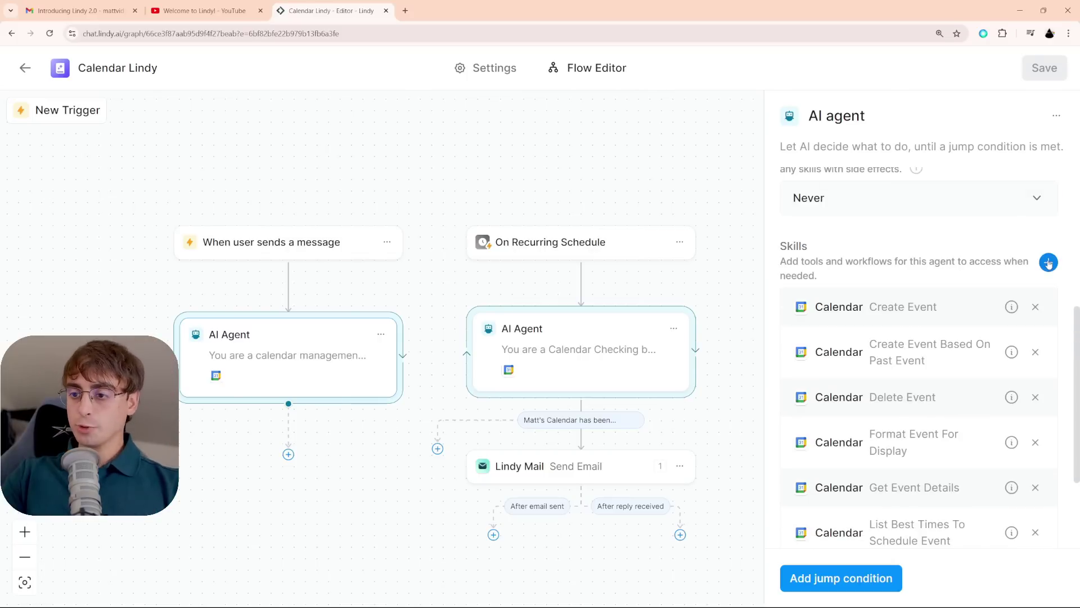
- Browse the full catalogue of tools that can be added as AI Agent skills, from the popular tools through Zulip
{"action": "left_click", "coordinate": [1048, 262]}
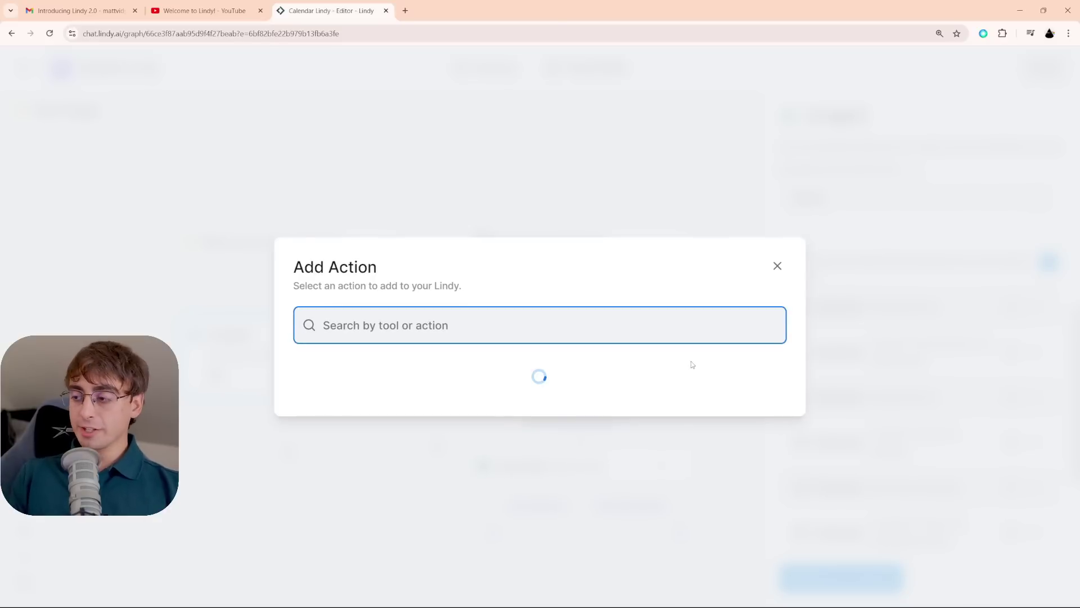
{"action": "scroll", "coordinate": [692, 364], "scroll_direction": "down", "scroll_amount": 10}
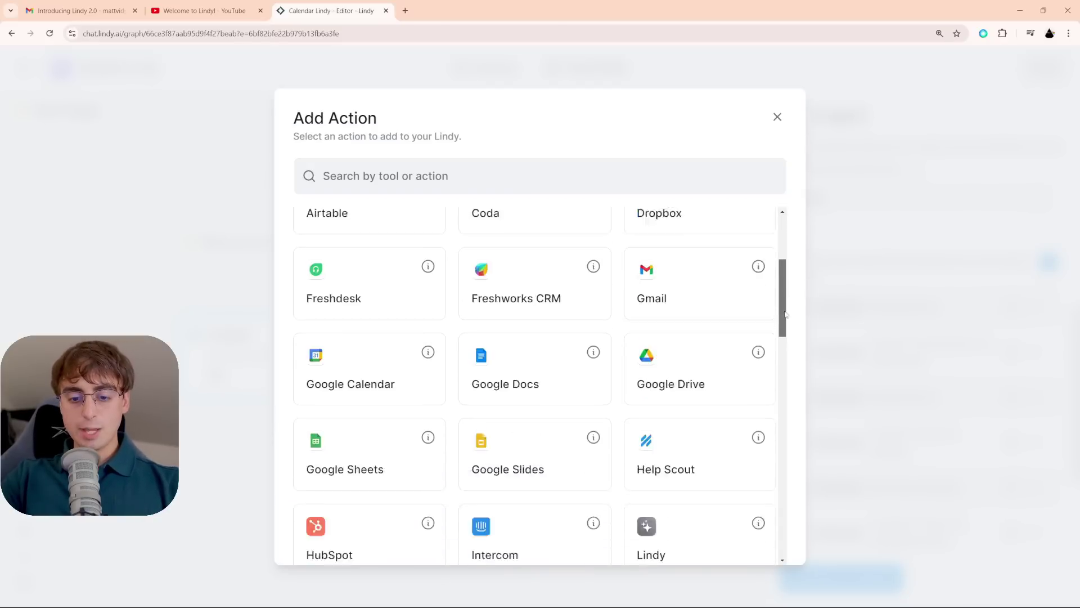
{"action": "scroll", "coordinate": [769, 394], "scroll_direction": "down", "scroll_amount": 8}
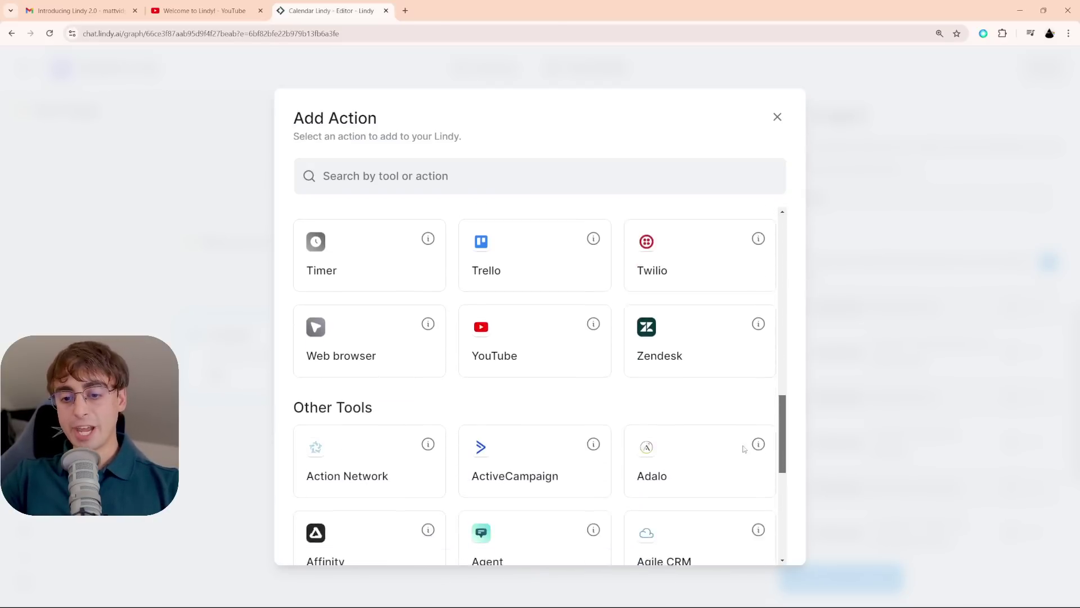
{"action": "scroll", "coordinate": [729, 488], "scroll_direction": "down", "scroll_amount": 4}
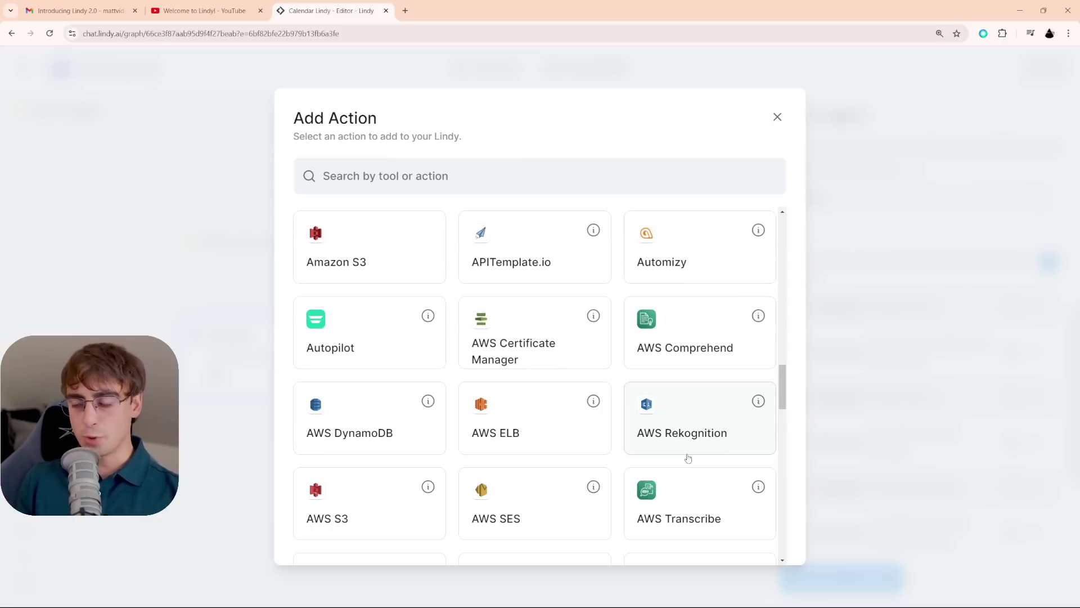
{"action": "scroll", "coordinate": [687, 458], "scroll_direction": "down", "scroll_amount": 15}
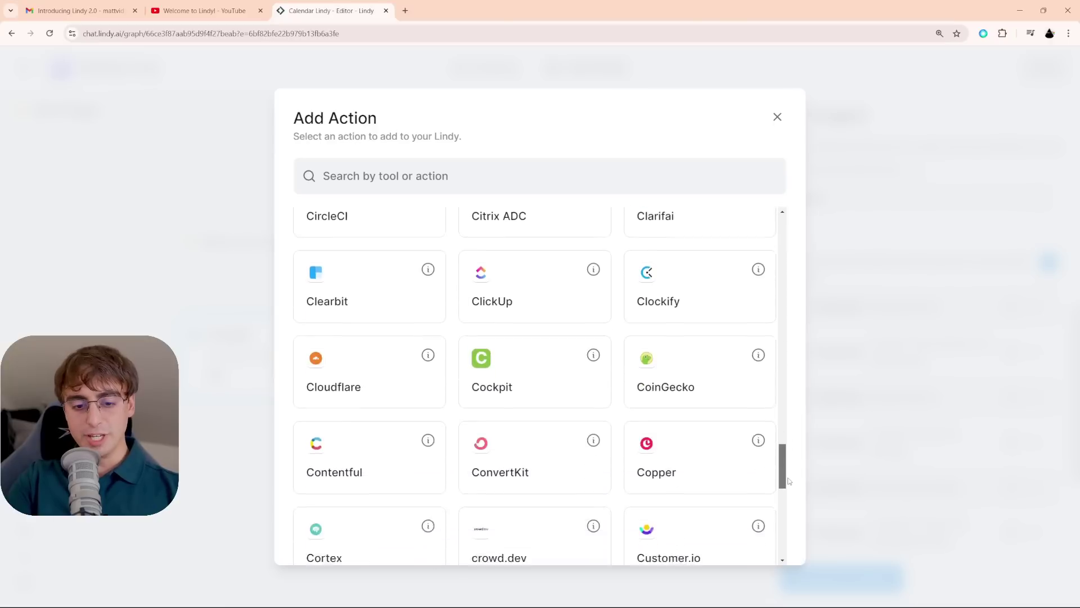
{"action": "scroll", "coordinate": [788, 502], "scroll_direction": "down", "scroll_amount": 1}
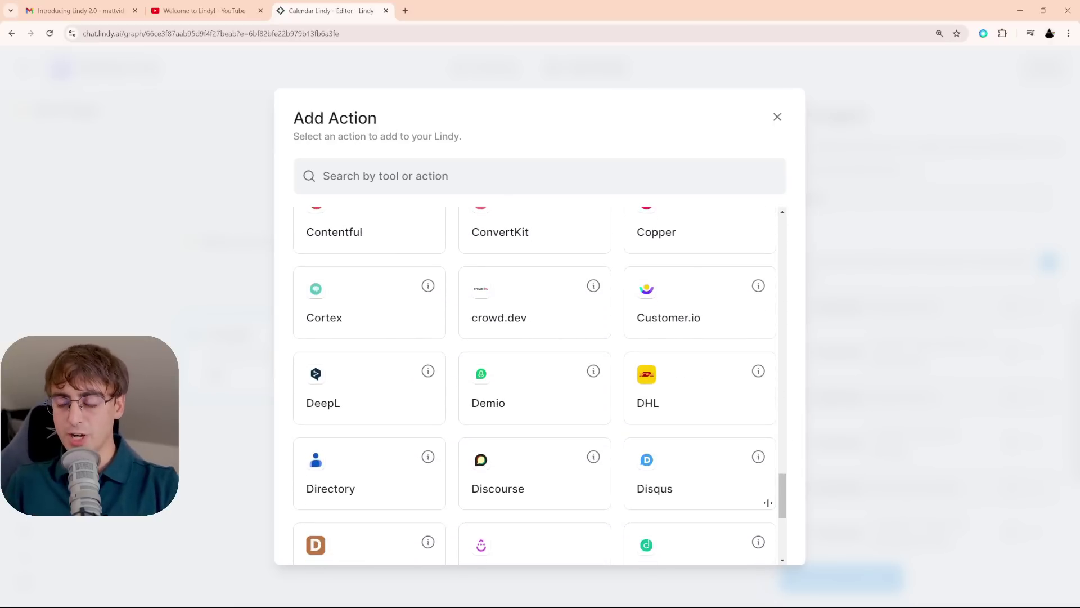
{"action": "scroll", "coordinate": [768, 502], "scroll_direction": "down", "scroll_amount": 5}
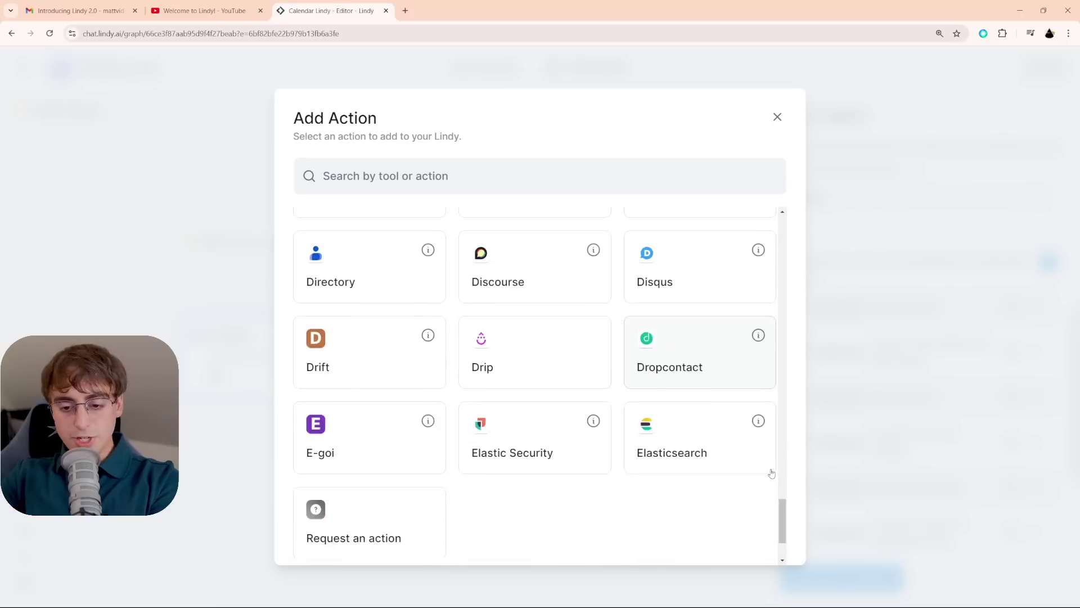
{"action": "scroll", "coordinate": [529, 260], "scroll_direction": "down", "scroll_amount": 6}
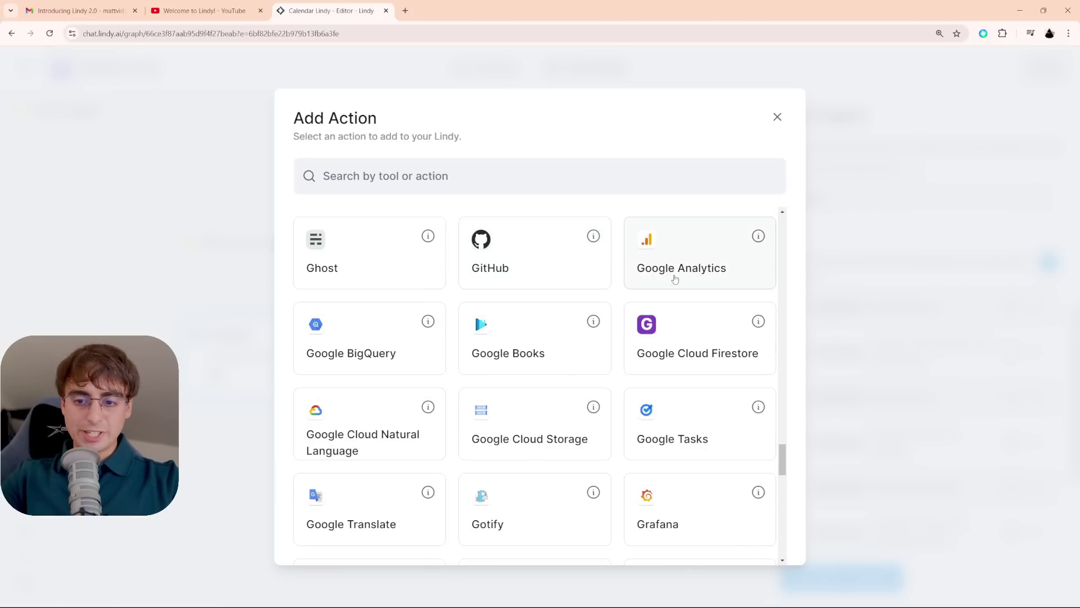
{"action": "scroll", "coordinate": [675, 280], "scroll_direction": "down", "scroll_amount": 3}
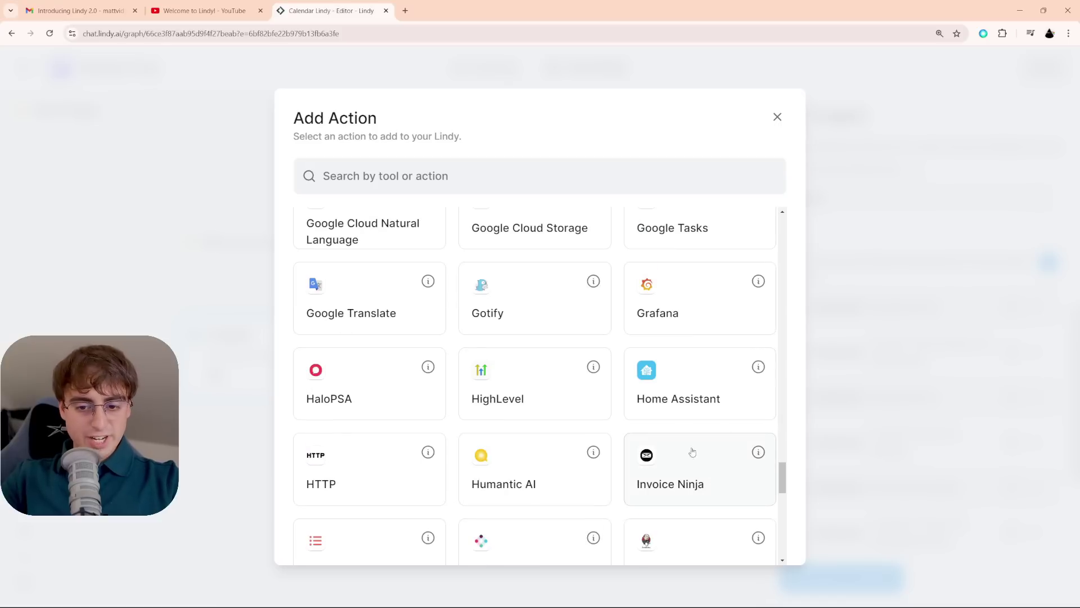
{"action": "scroll", "coordinate": [591, 388], "scroll_direction": "down", "scroll_amount": 3}
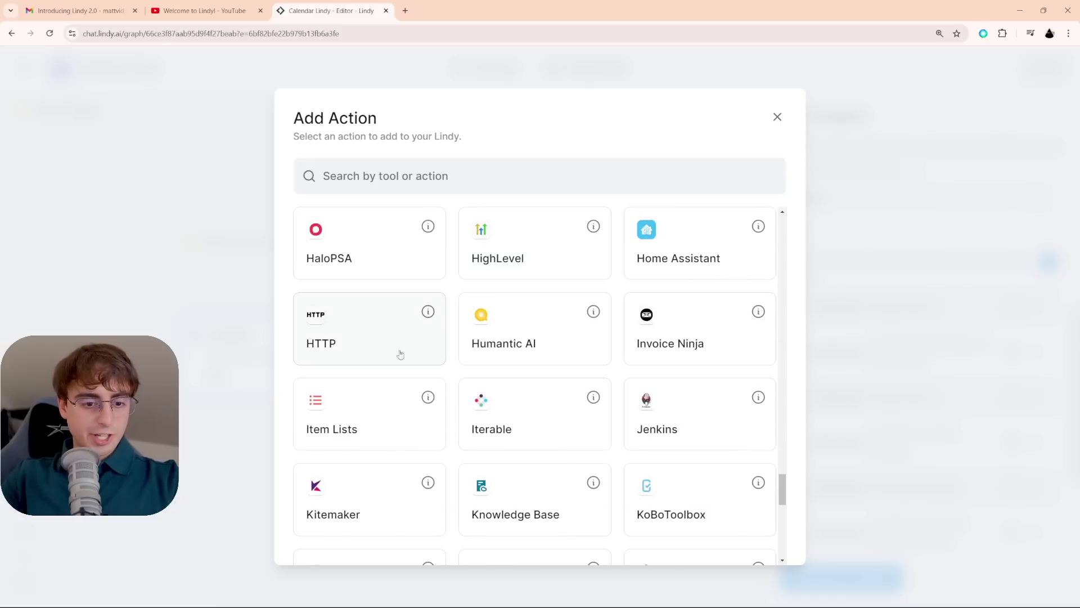
{"action": "scroll", "coordinate": [461, 371], "scroll_direction": "down", "scroll_amount": 8}
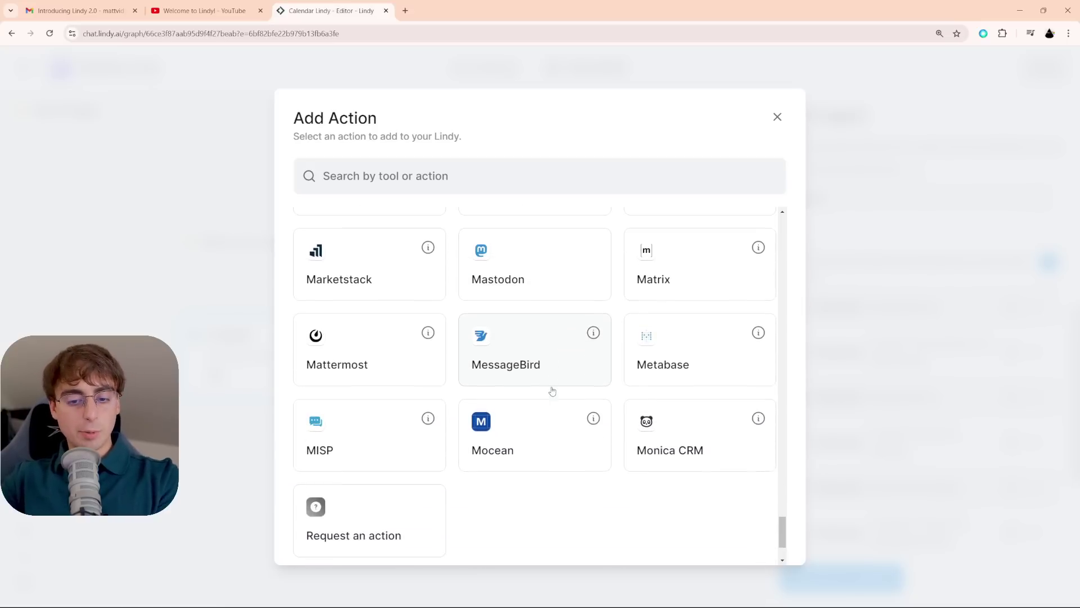
{"action": "scroll", "coordinate": [741, 450], "scroll_direction": "down", "scroll_amount": 8}
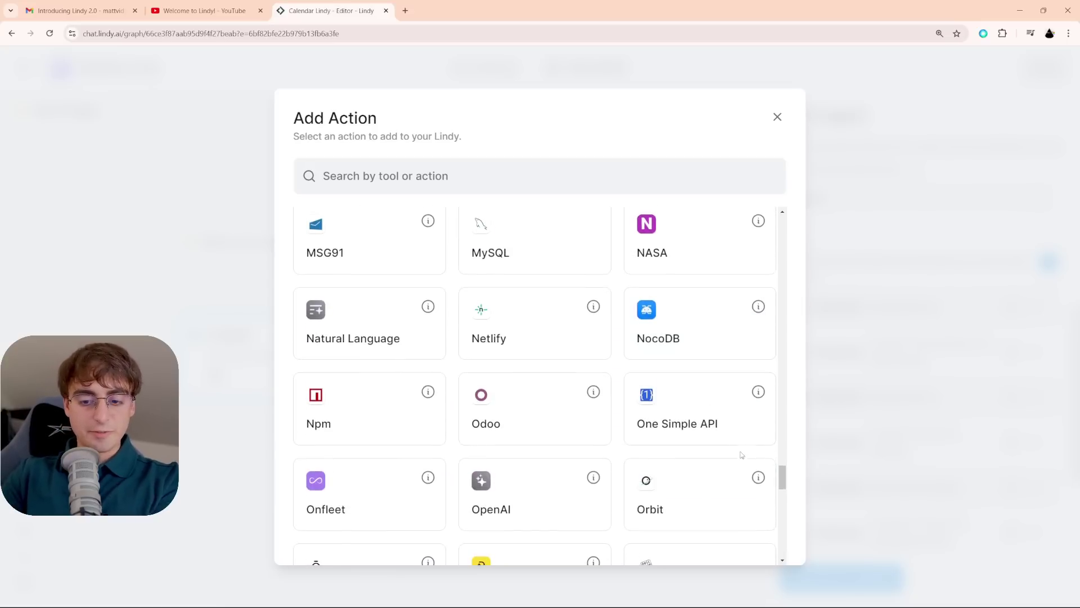
{"action": "scroll", "coordinate": [744, 461], "scroll_direction": "up", "scroll_amount": 1}
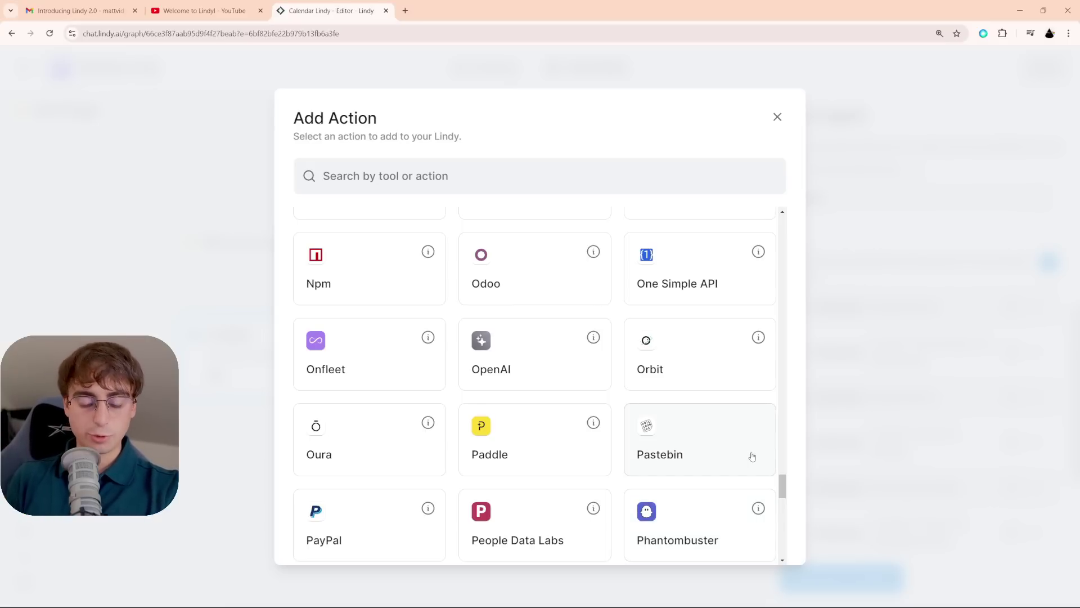
{"action": "scroll", "coordinate": [565, 369], "scroll_direction": "down", "scroll_amount": 1}
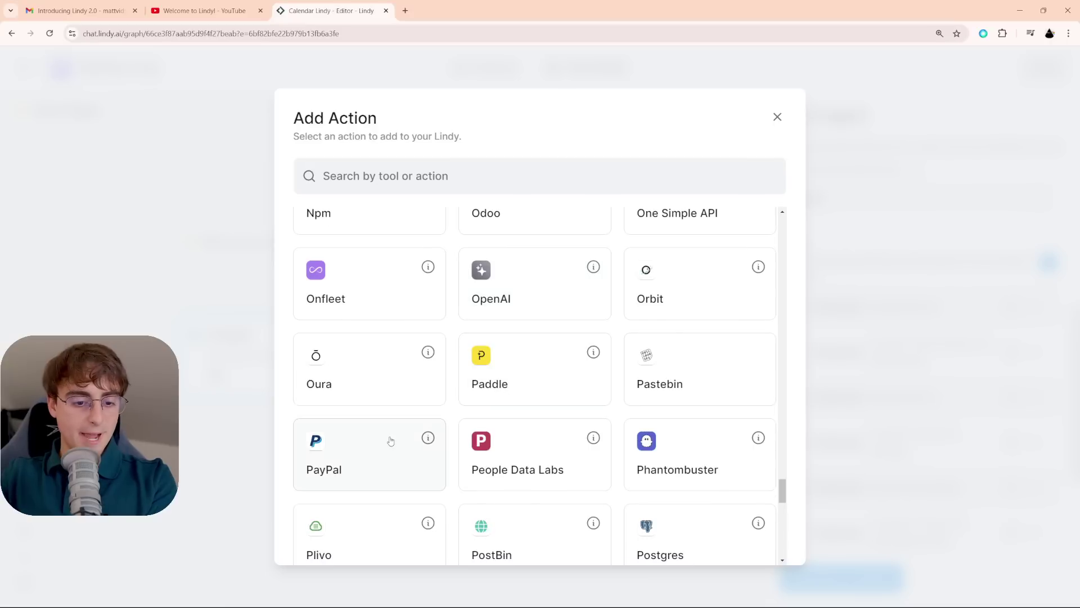
{"action": "scroll", "coordinate": [500, 440], "scroll_direction": "down", "scroll_amount": 1}
{"action": "scroll", "coordinate": [738, 437], "scroll_direction": "down", "scroll_amount": 10}
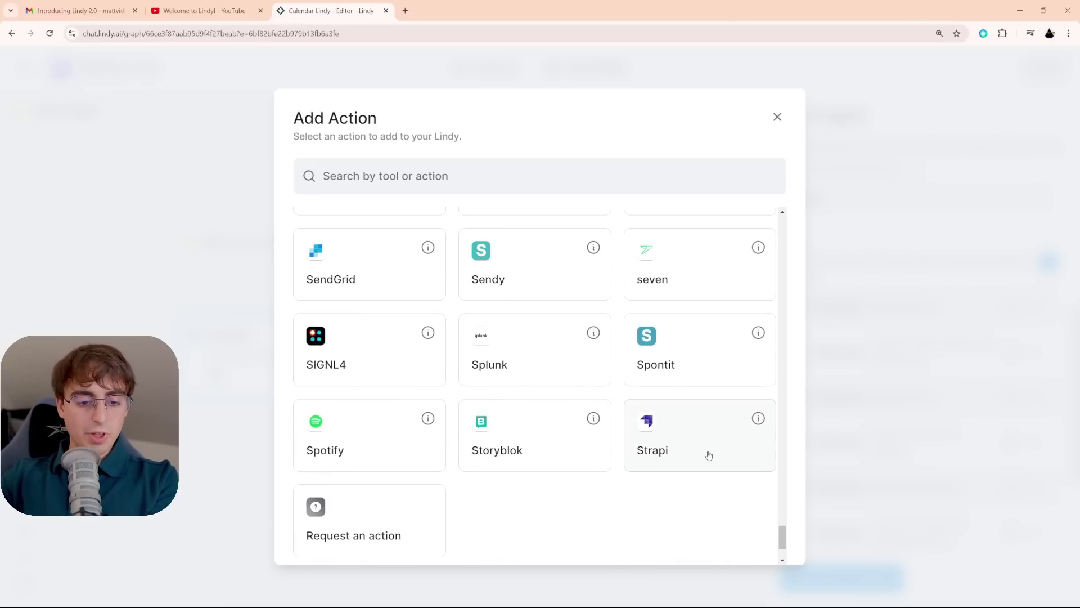
{"action": "scroll", "coordinate": [591, 495], "scroll_direction": "down", "scroll_amount": 5}
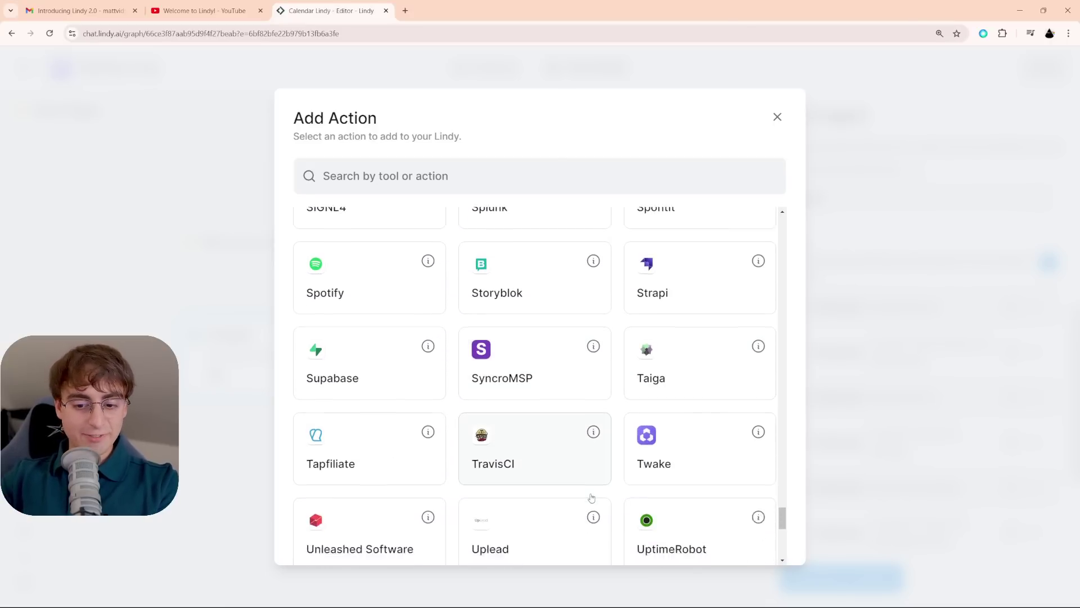
{"action": "scroll", "coordinate": [593, 502], "scroll_direction": "down", "scroll_amount": 3}
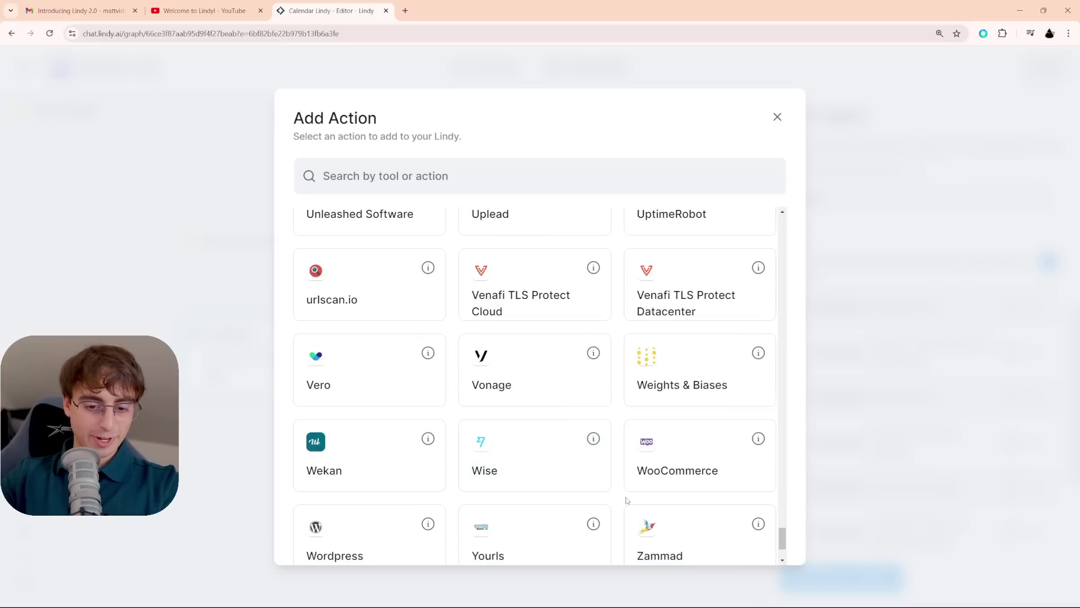
{"action": "scroll", "coordinate": [629, 501], "scroll_direction": "down", "scroll_amount": 1}
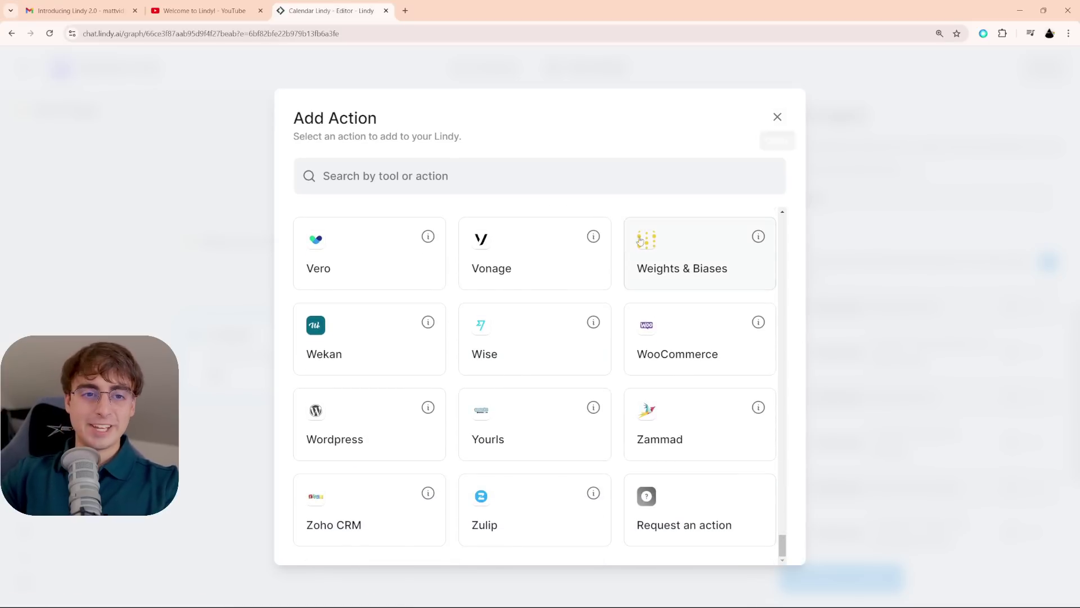
{"action": "scroll", "coordinate": [715, 386], "scroll_direction": "up", "scroll_amount": 5}
{"action": "scroll", "coordinate": [714, 386], "scroll_direction": "up", "scroll_amount": 15}
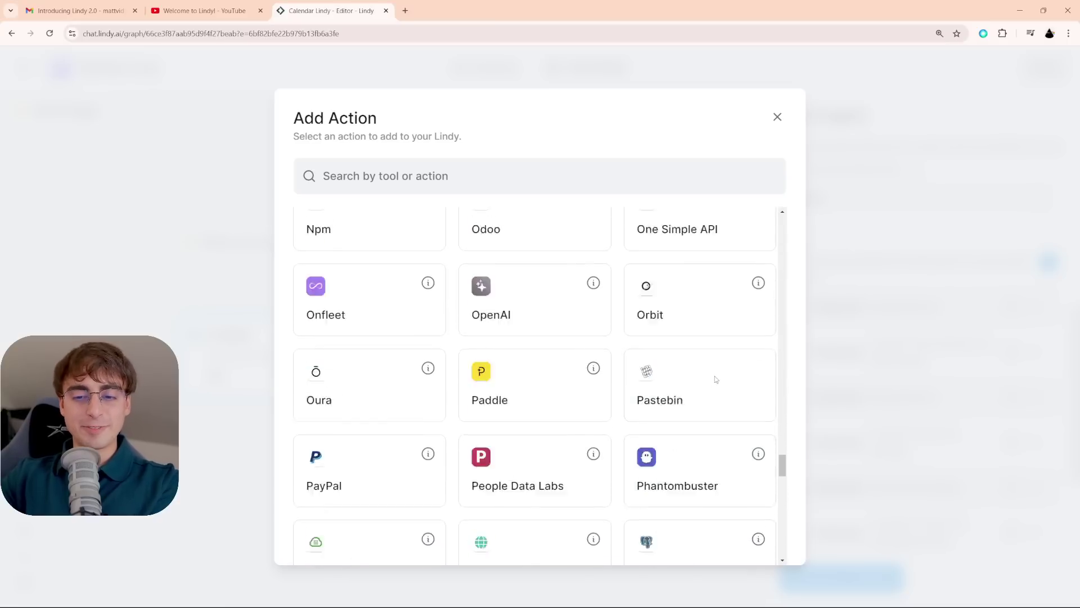
- Examine the actions offered for Message Bird and Chat, and leave the action catalogue without adding any
{"action": "left_click", "coordinate": [533, 356]}
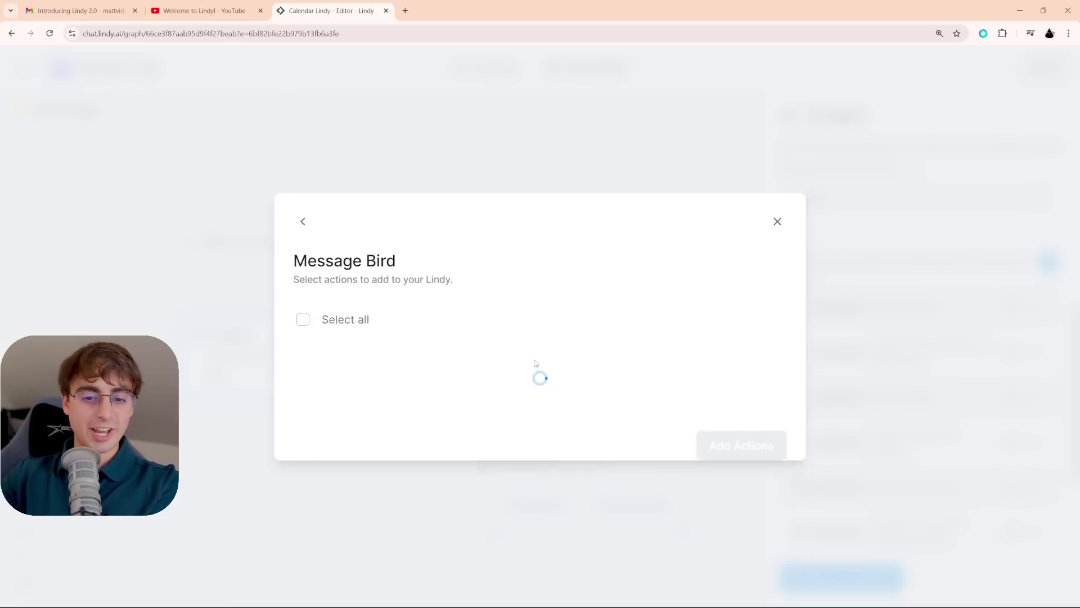
{"action": "left_click", "coordinate": [303, 178]}
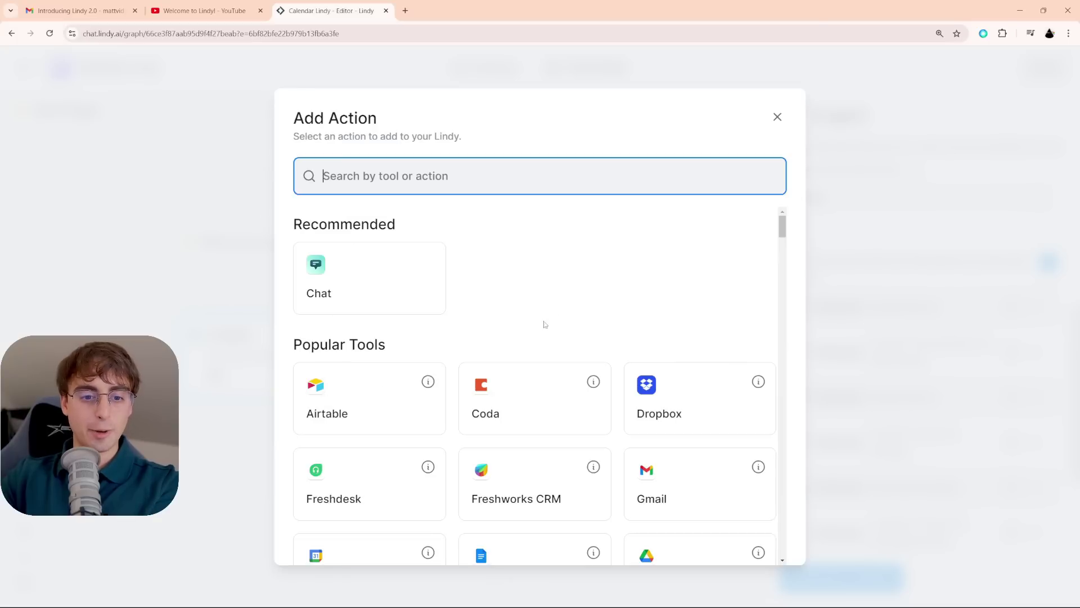
{"action": "left_click", "coordinate": [414, 287]}
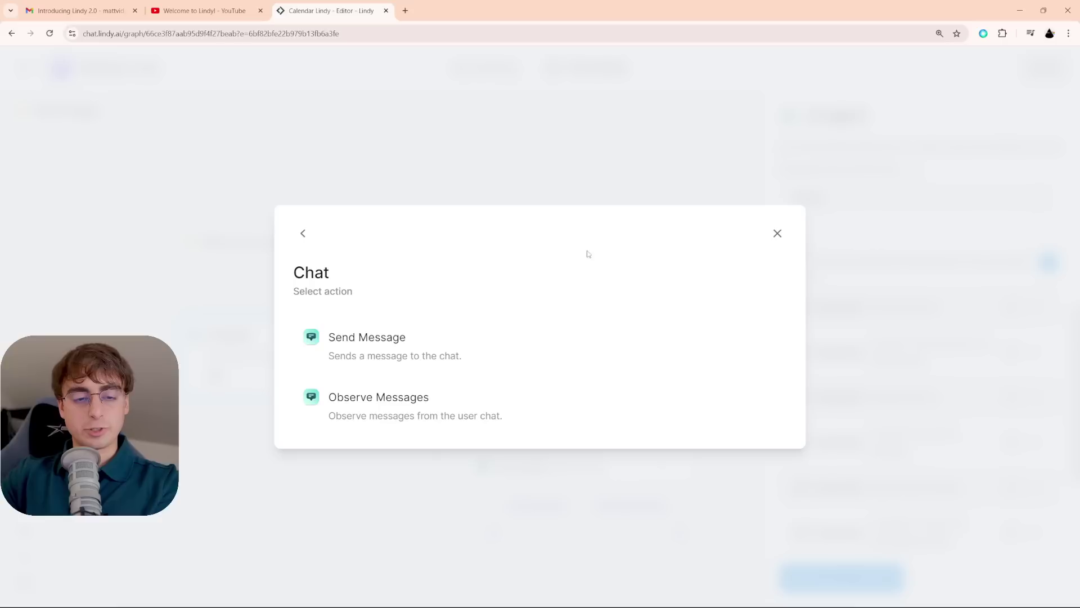
{"action": "left_click", "coordinate": [303, 233]}
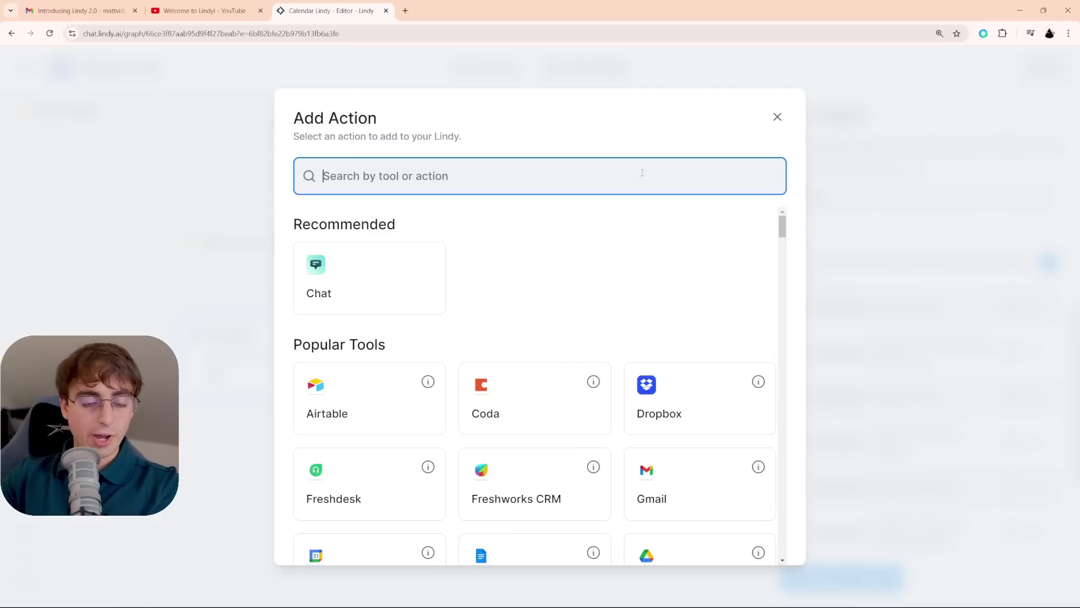
{"action": "left_click", "coordinate": [777, 117]}
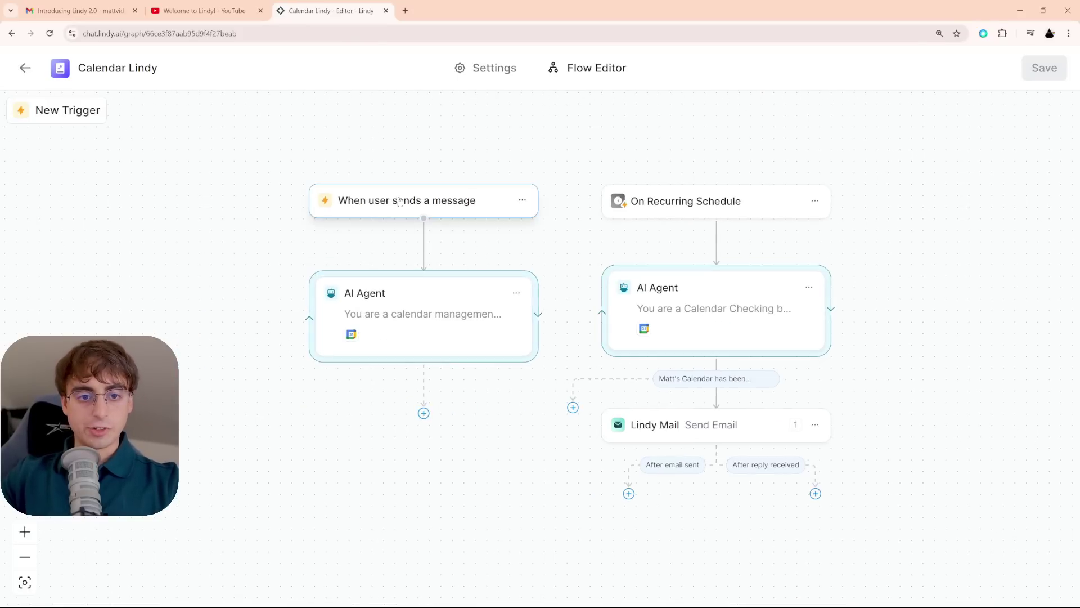
- Reopen the message-triggered AI Agent's settings, review its prompt and Calendar skills, and close the settings
{"action": "left_click", "coordinate": [423, 315]}
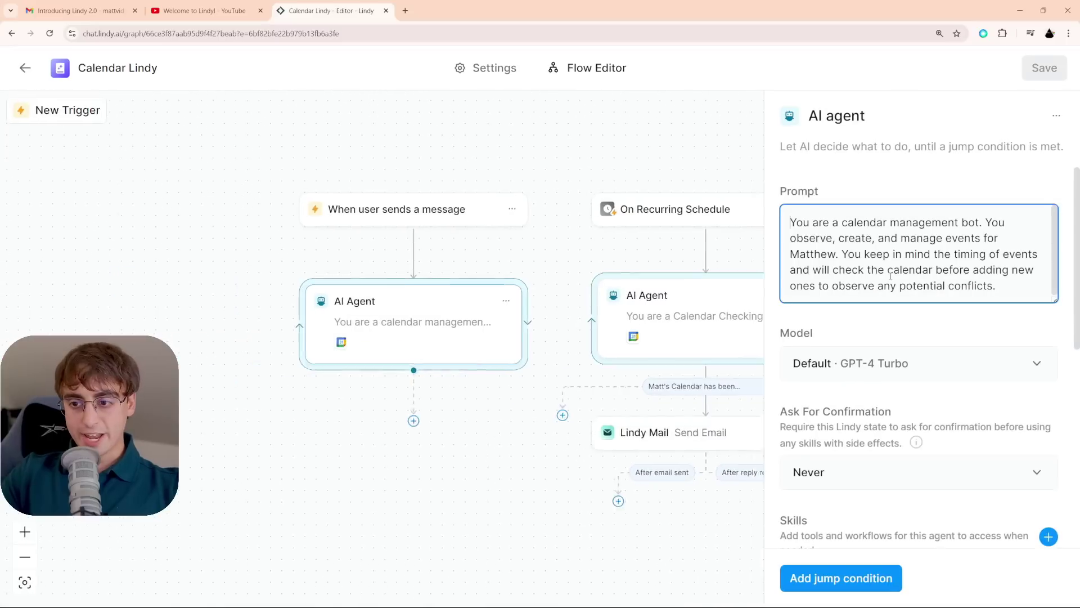
{"action": "scroll", "coordinate": [888, 298], "scroll_direction": "down", "scroll_amount": 7}
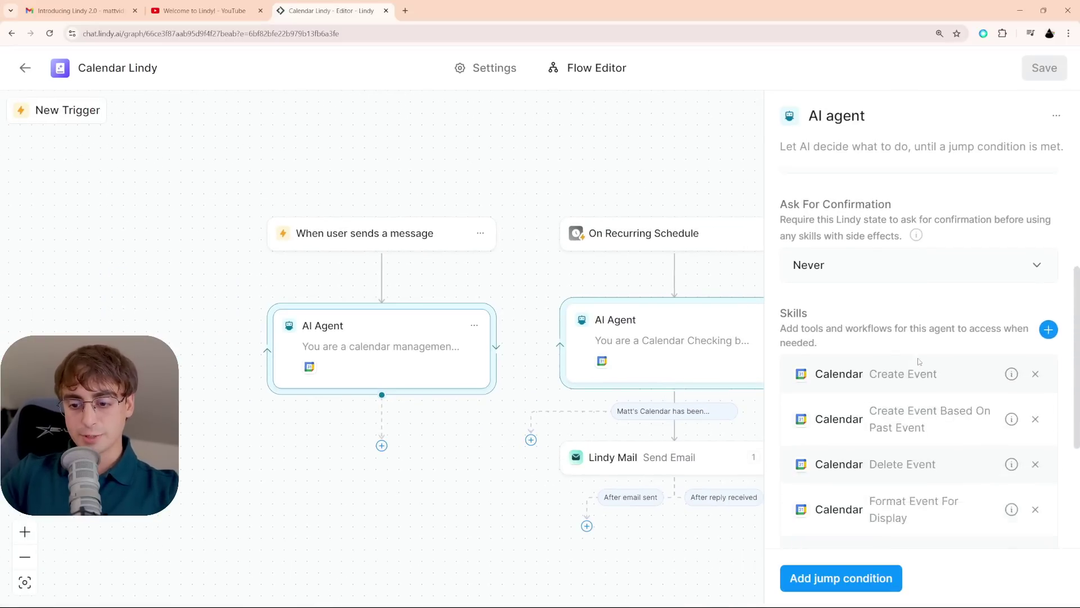
{"action": "left_click", "coordinate": [504, 149]}
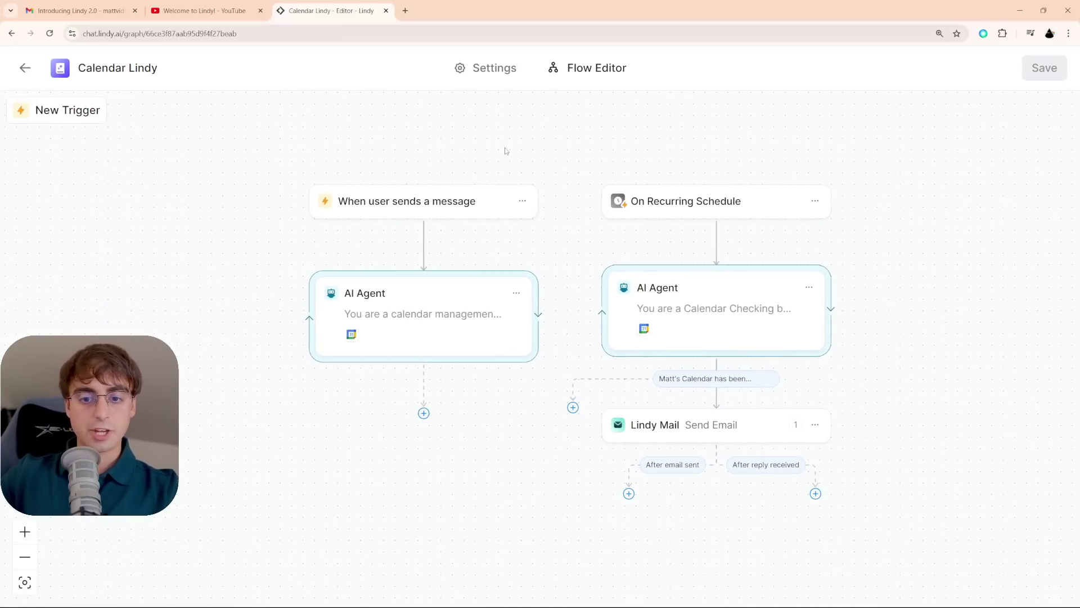
- Box-select the recurring schedule flow on the canvas, followed by the message trigger flow with its AI Agent
{"action": "left_click_drag", "start_coordinate": [554, 149], "coordinate": [870, 521]}
{"action": "left_click", "coordinate": [260, 157]}
{"action": "left_click_drag", "start_coordinate": [260, 157], "coordinate": [560, 444]}
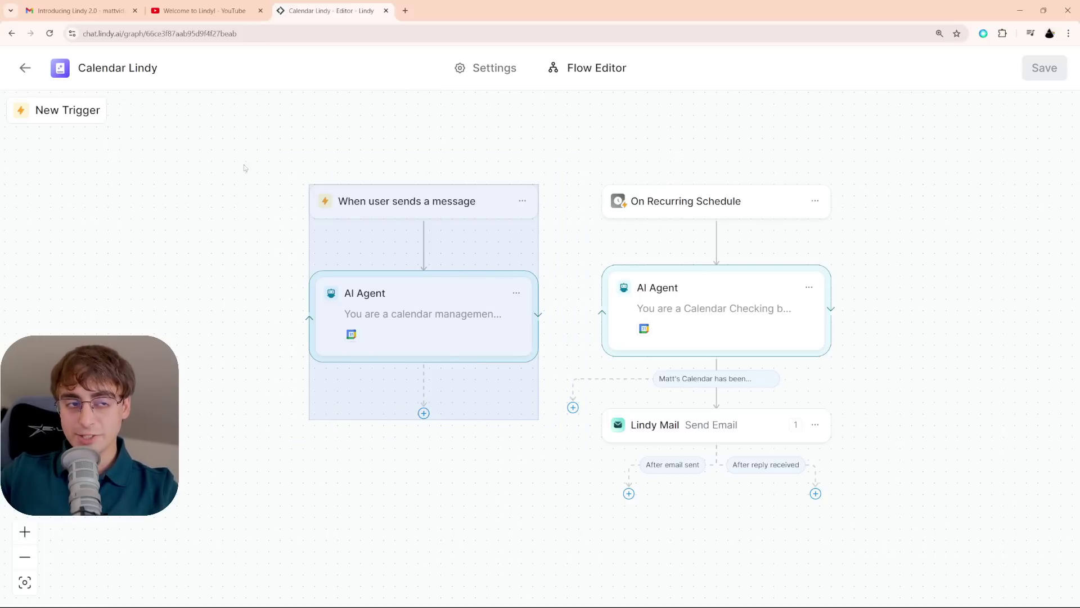
- Return to the Calendar Lindy's chat and send it a greeting asking for the schedule for the rest of the week
{"action": "left_click", "coordinate": [25, 67]}
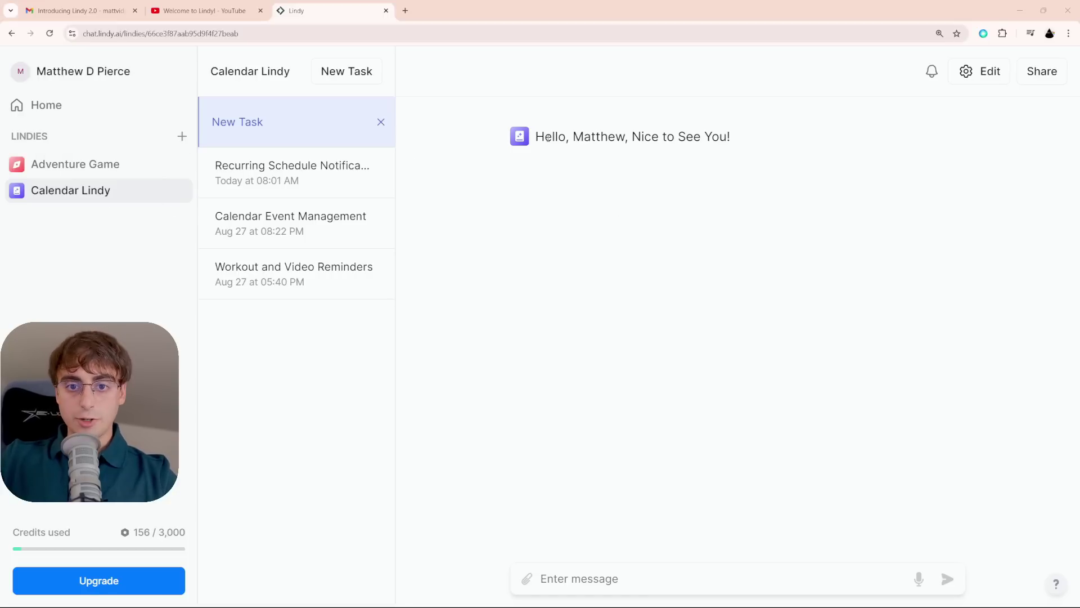
{"action": "left_click_drag", "start_coordinate": [770, 141], "coordinate": [535, 145]}
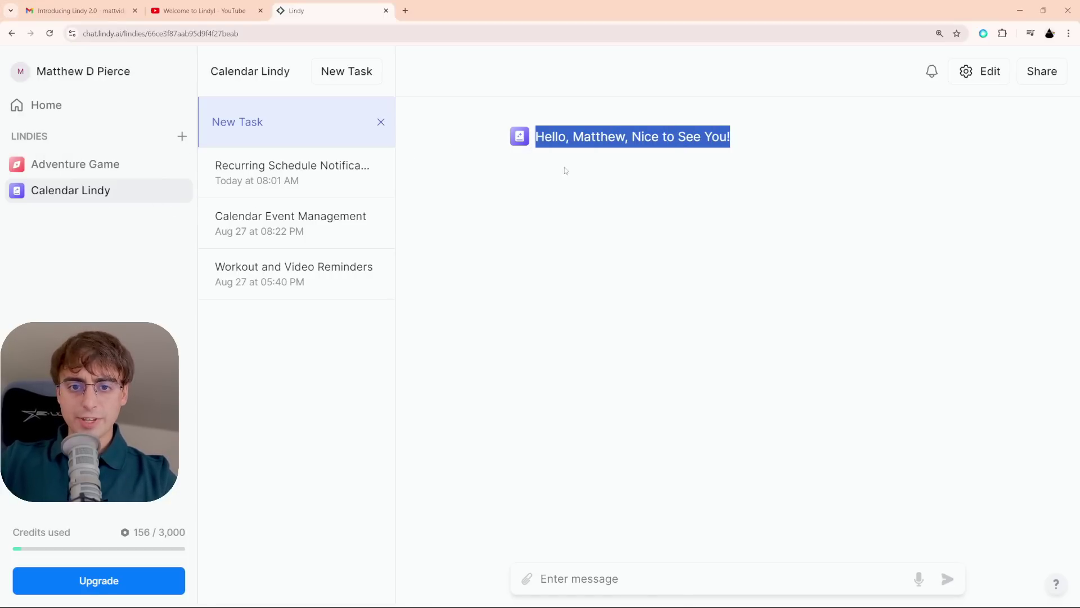
{"action": "left_click", "coordinate": [609, 576]}
{"action": "type", "text": "h"}
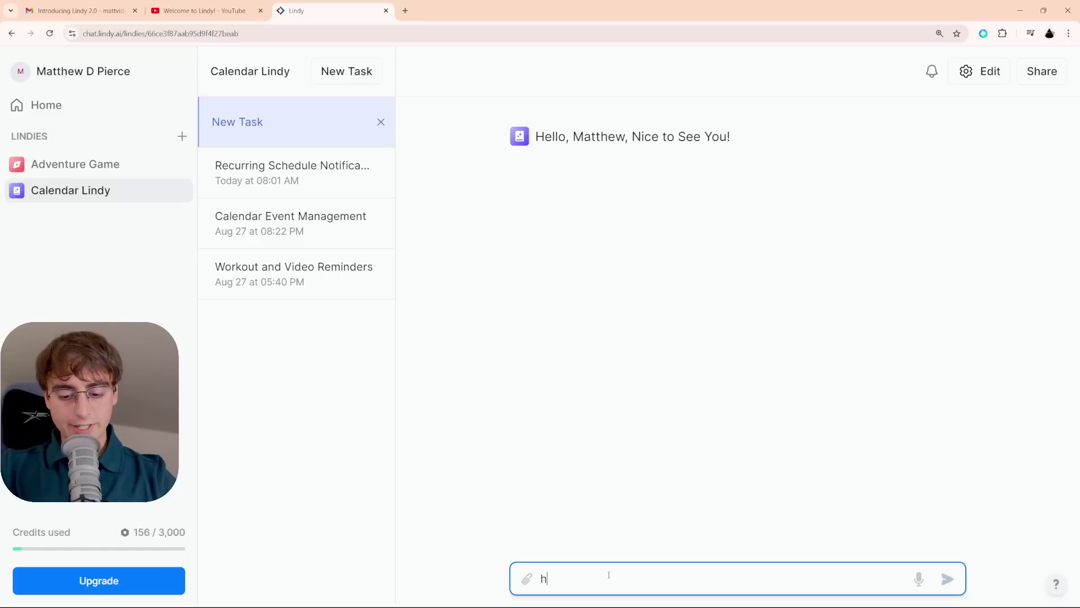
{"action": "type", "text": "ey calendar bot"}
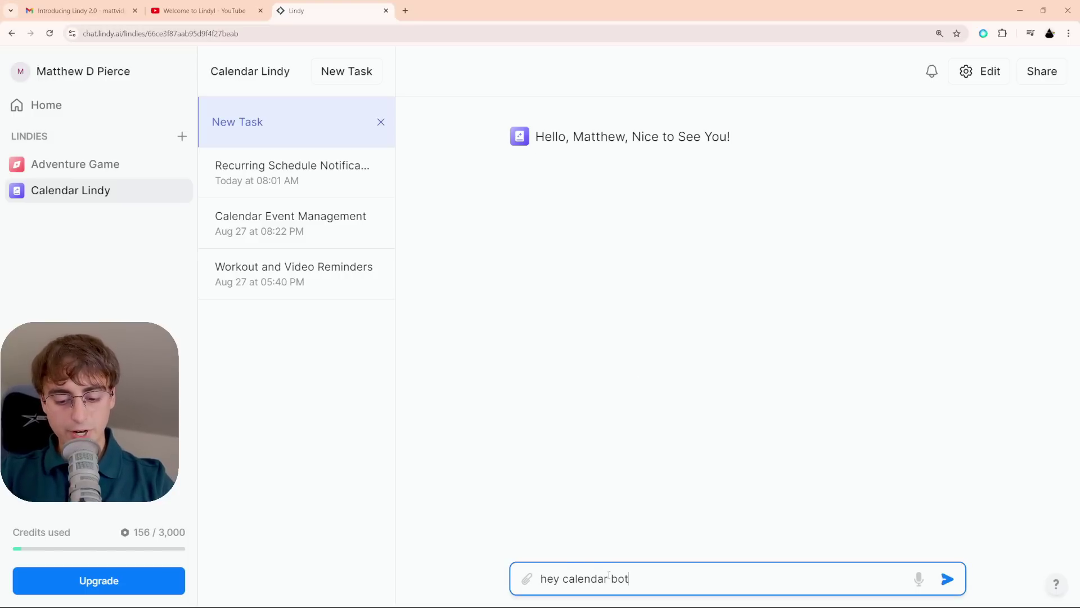
{"action": "type", "text": "! Can you tell "}
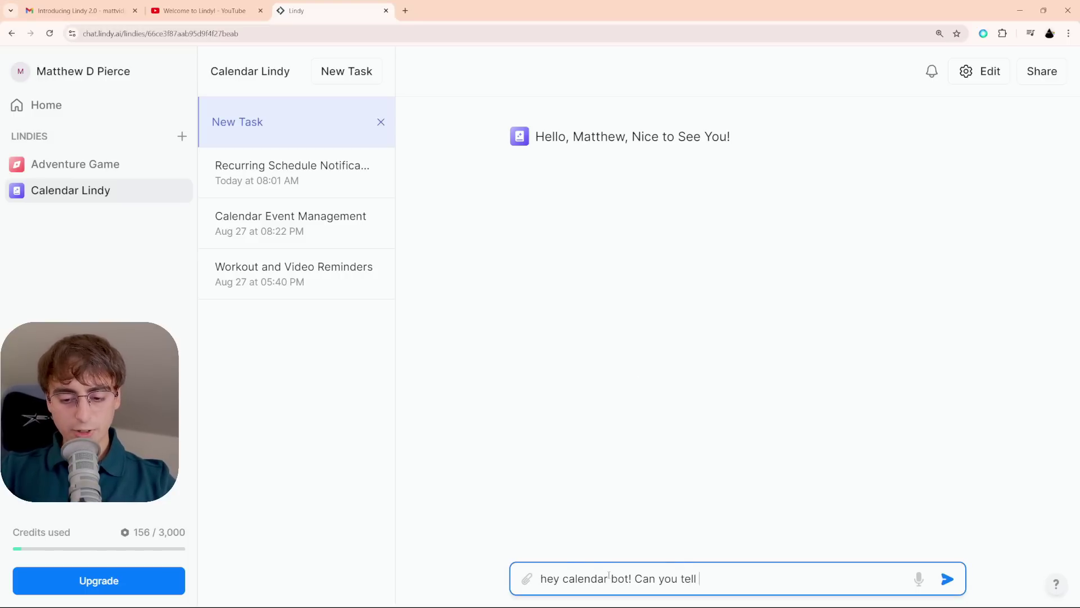
{"action": "type", "text": "me my schedule for thye"}
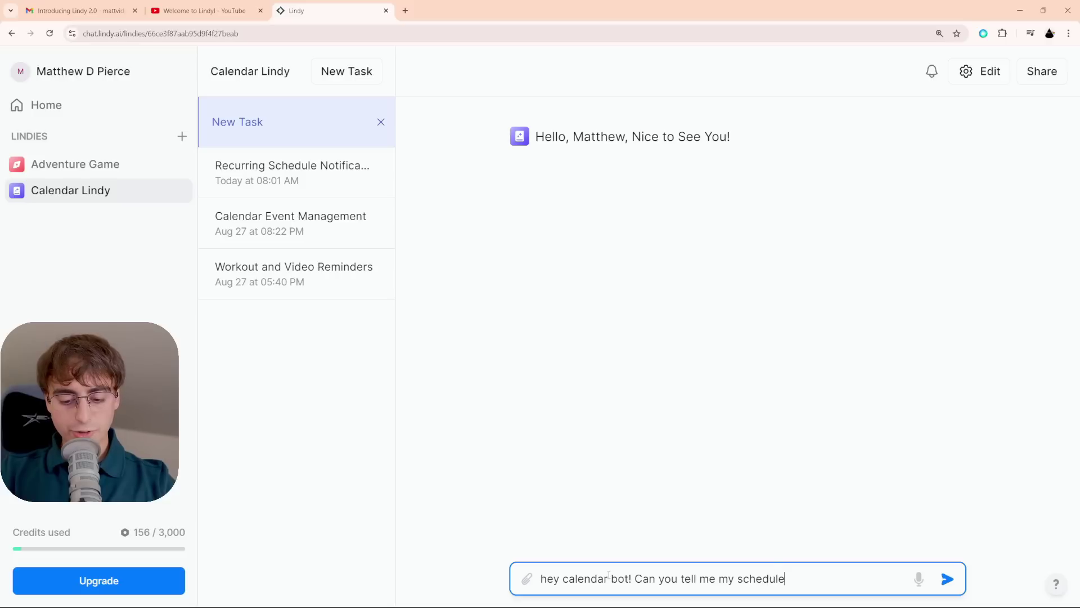
{"action": "key", "text": "BackSpace"}
{"action": "key", "text": "BackSpace"}
{"action": "key", "text": "BackSpace"}
{"action": "type", "text": "e rest of"}
{"action": "key", "text": "Return"}
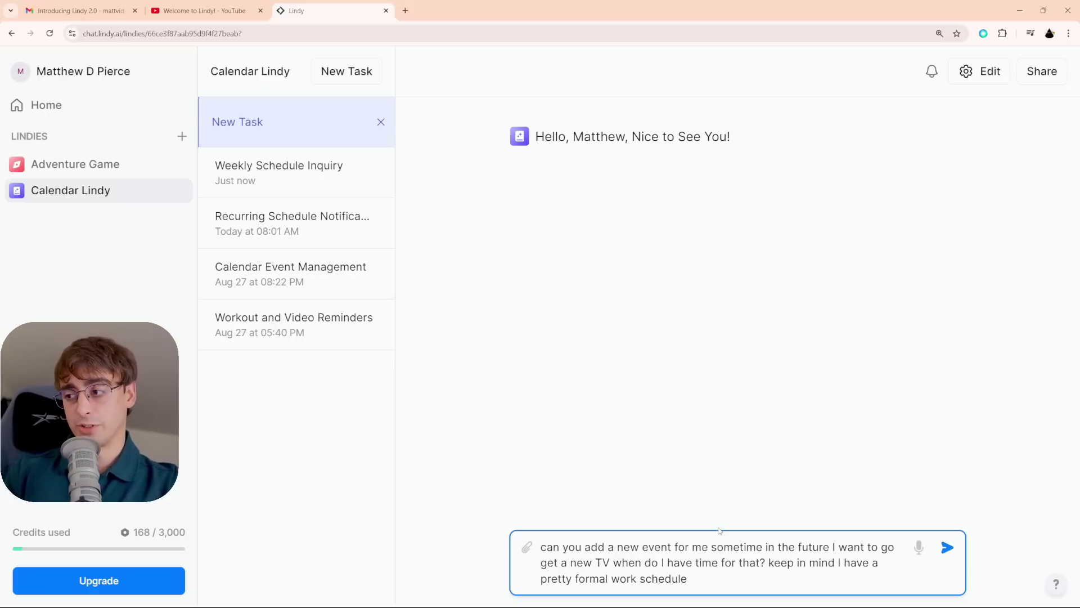
- Send the request for a time to get a new TV, and reply "option 2 add that to my calendar" to the suggested times
{"action": "key", "text": "Return"}
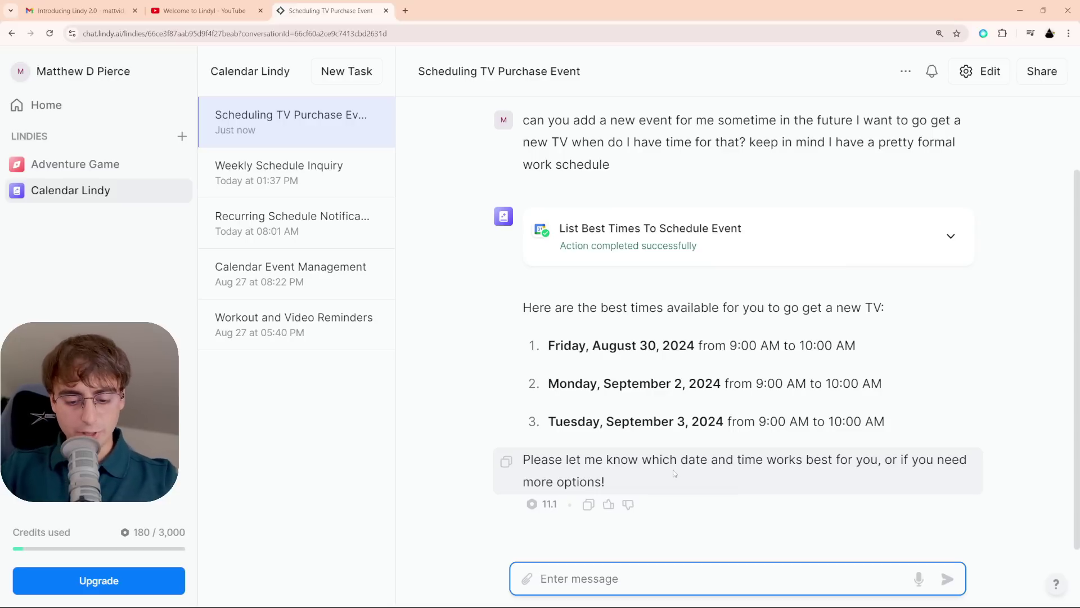
{"action": "type", "text": "option 2 add "}
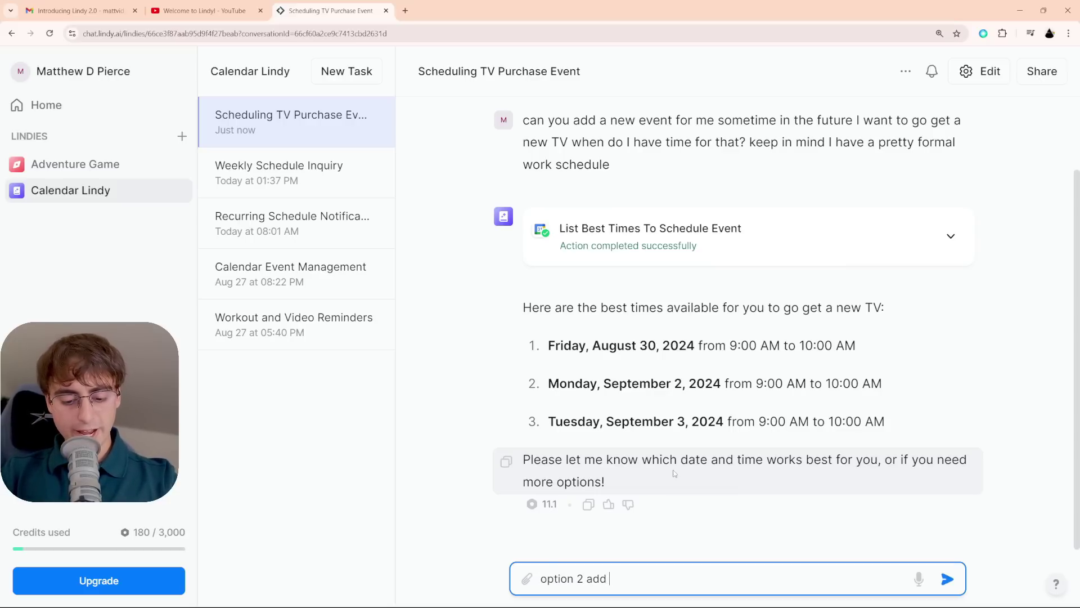
{"action": "type", "text": "that to my calendar"}
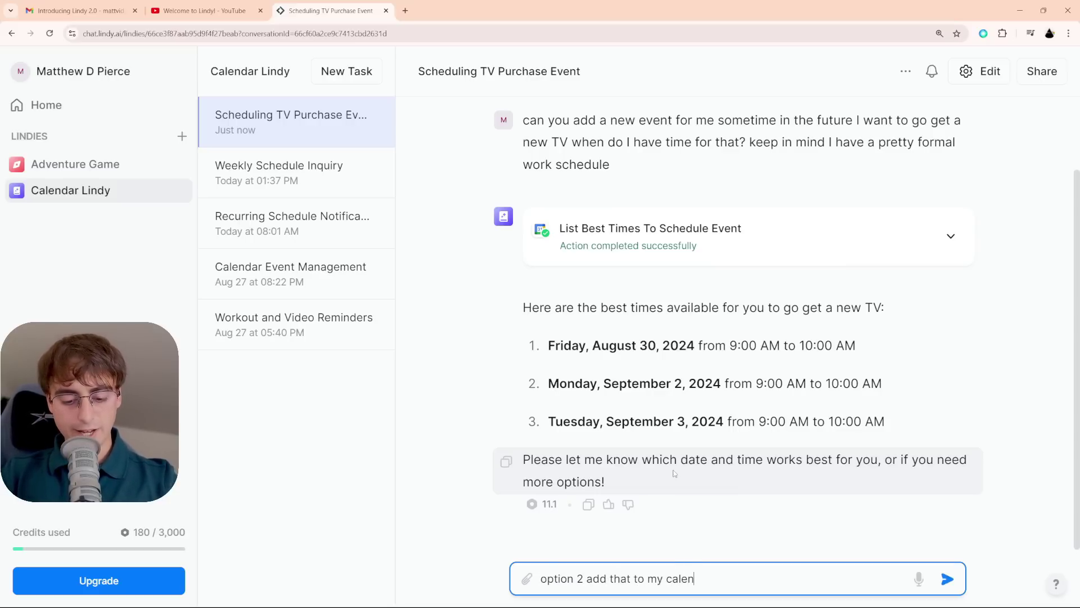
{"action": "key", "text": "Return"}
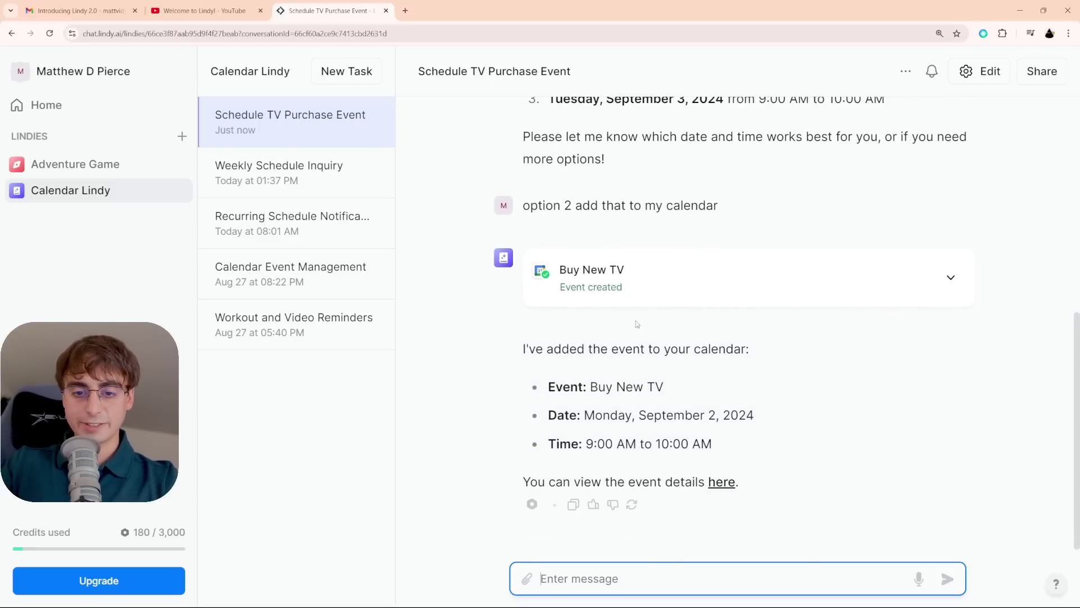
{"action": "left_click", "coordinate": [677, 281]}
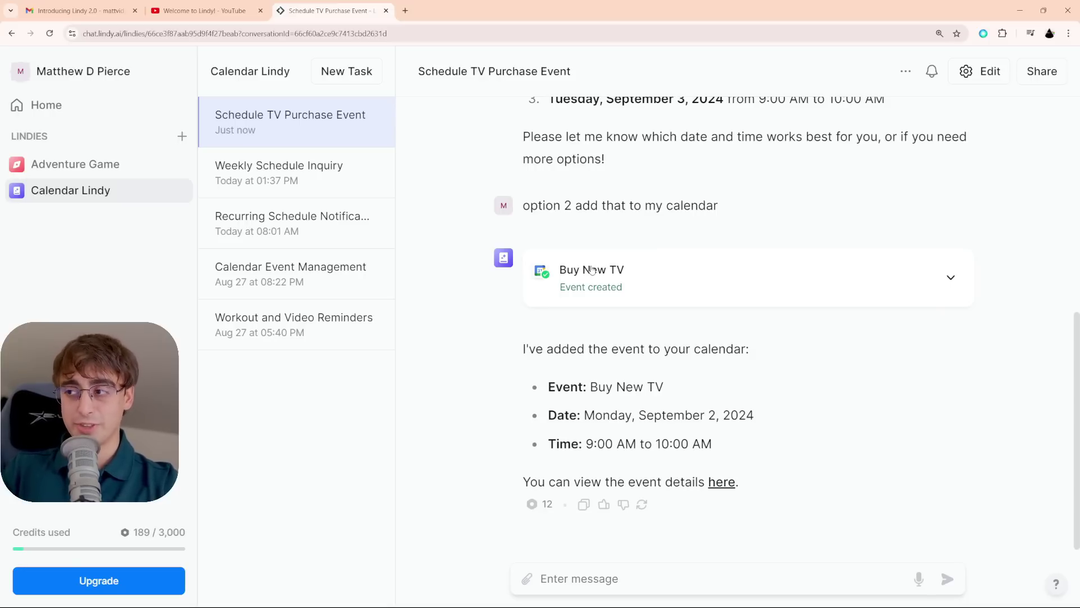
- Open the Calendar Lindy's flow editor, box-select the message trigger flow and the recurring schedule flow in turn, and clear the selection
{"action": "left_click", "coordinate": [982, 70]}
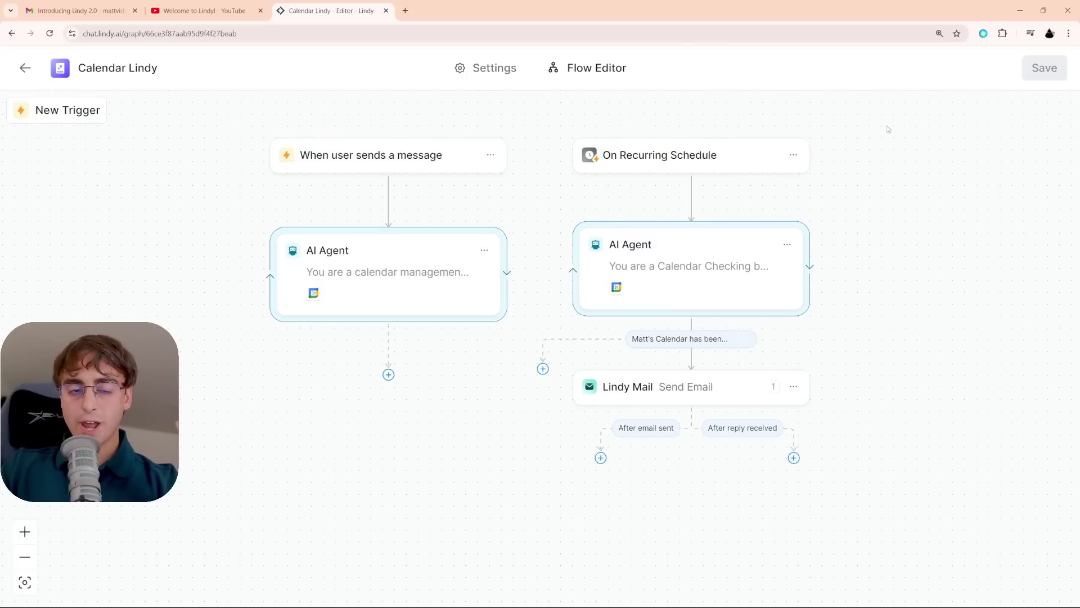
{"action": "left_click_drag", "start_coordinate": [235, 124], "coordinate": [531, 403]}
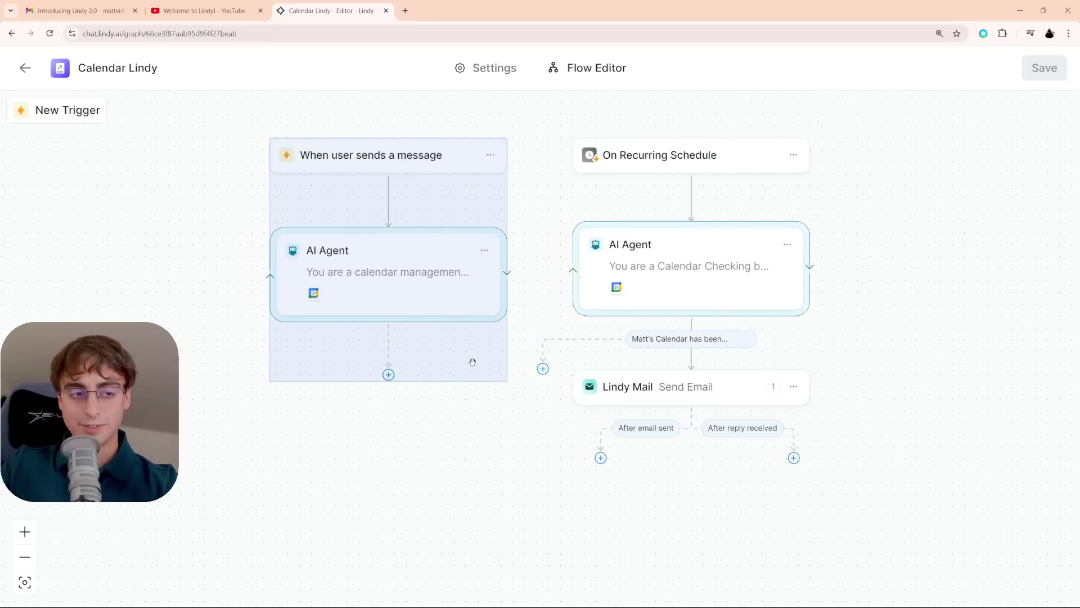
{"action": "left_click_drag", "start_coordinate": [531, 125], "coordinate": [838, 503]}
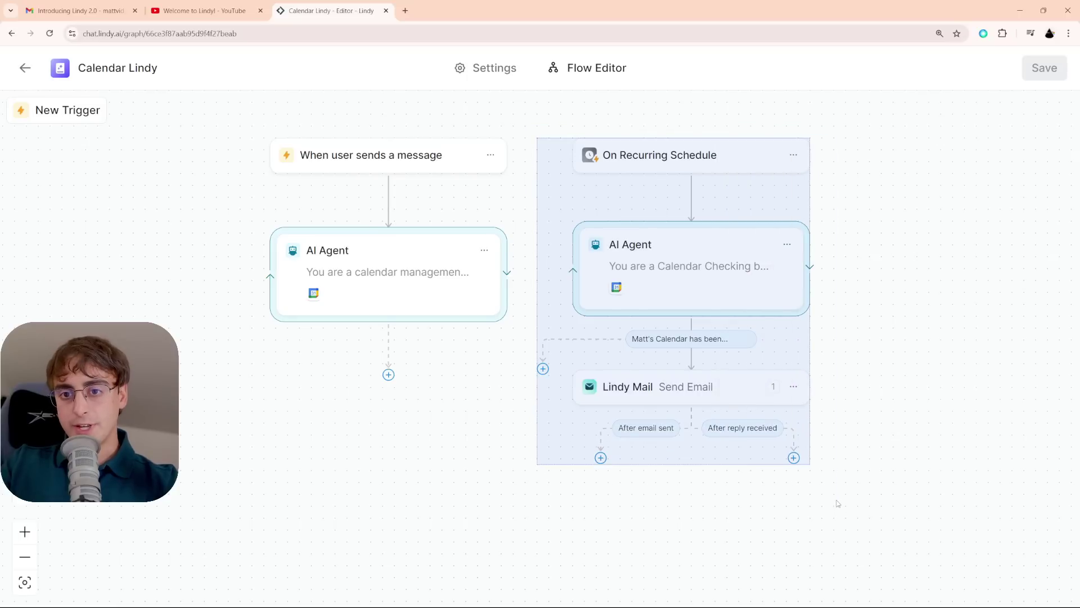
{"action": "left_click", "coordinate": [858, 302]}
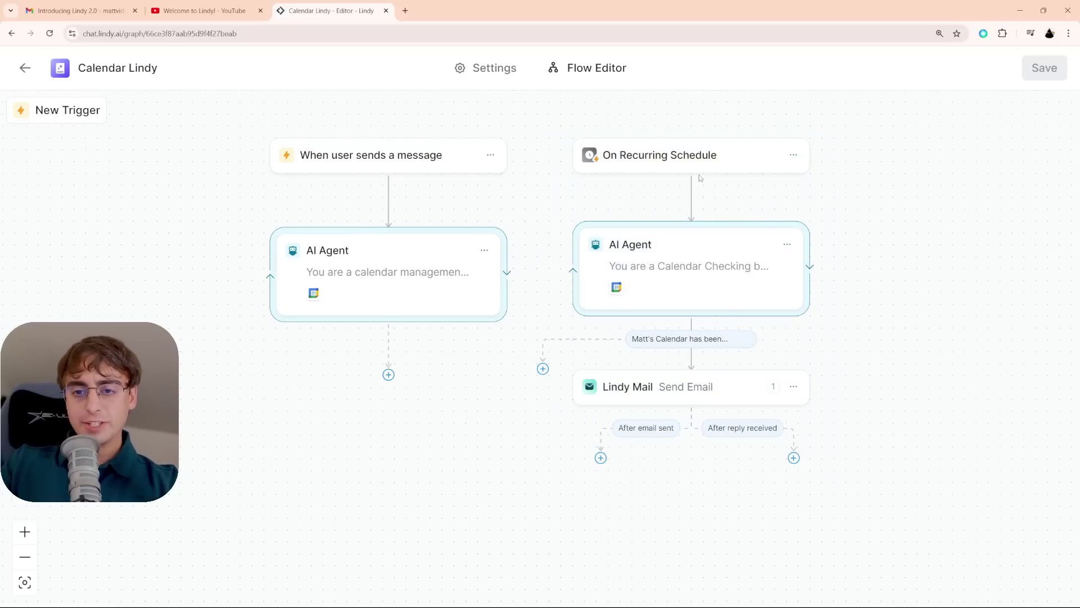
- Review the recurring schedule trigger's timing and its AI Agent's prompt and Calendar skills, and close the settings
{"action": "left_click", "coordinate": [658, 160]}
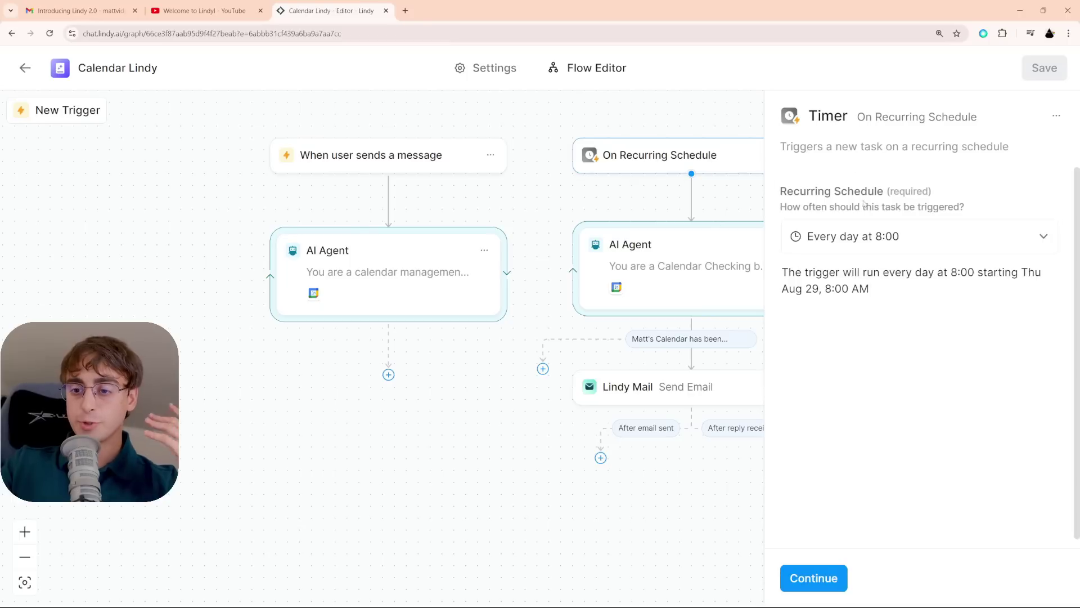
{"action": "left_click", "coordinate": [693, 263]}
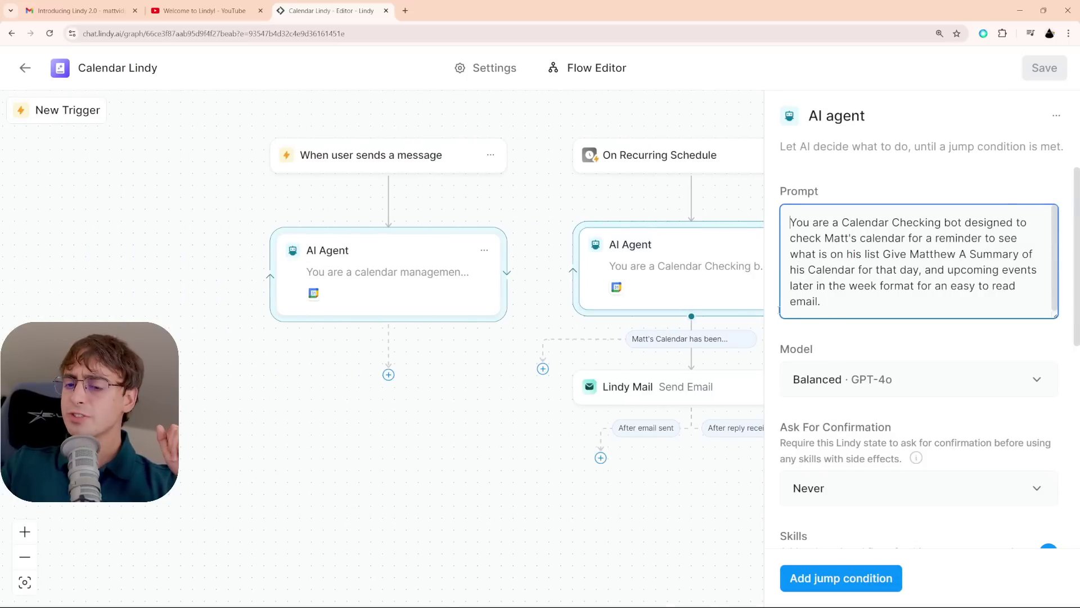
{"action": "left_click_drag", "start_coordinate": [654, 482], "coordinate": [508, 484]}
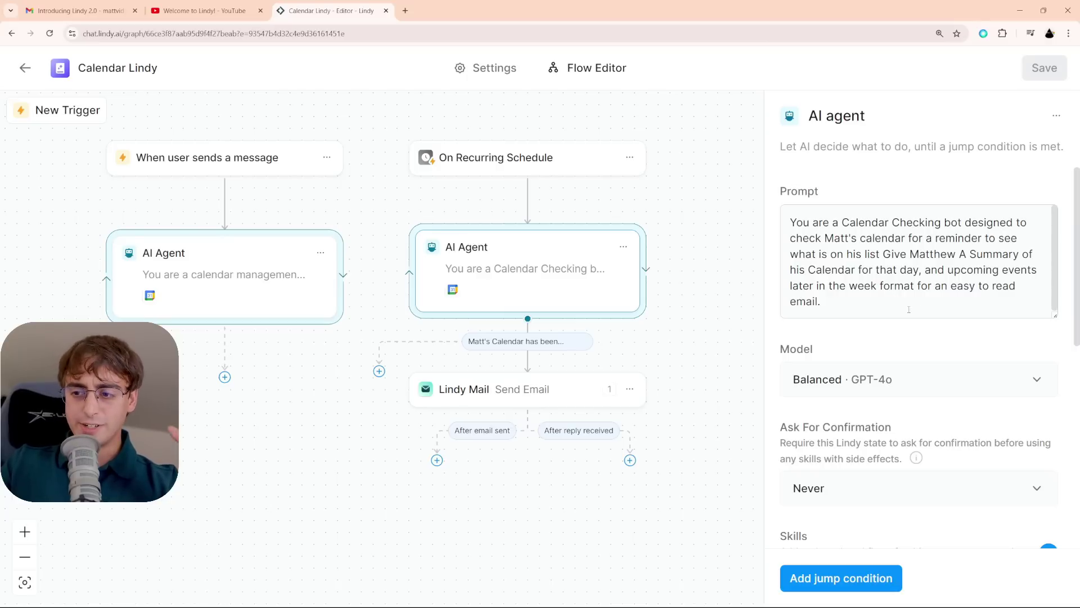
{"action": "scroll", "coordinate": [908, 309], "scroll_direction": "down", "scroll_amount": 1}
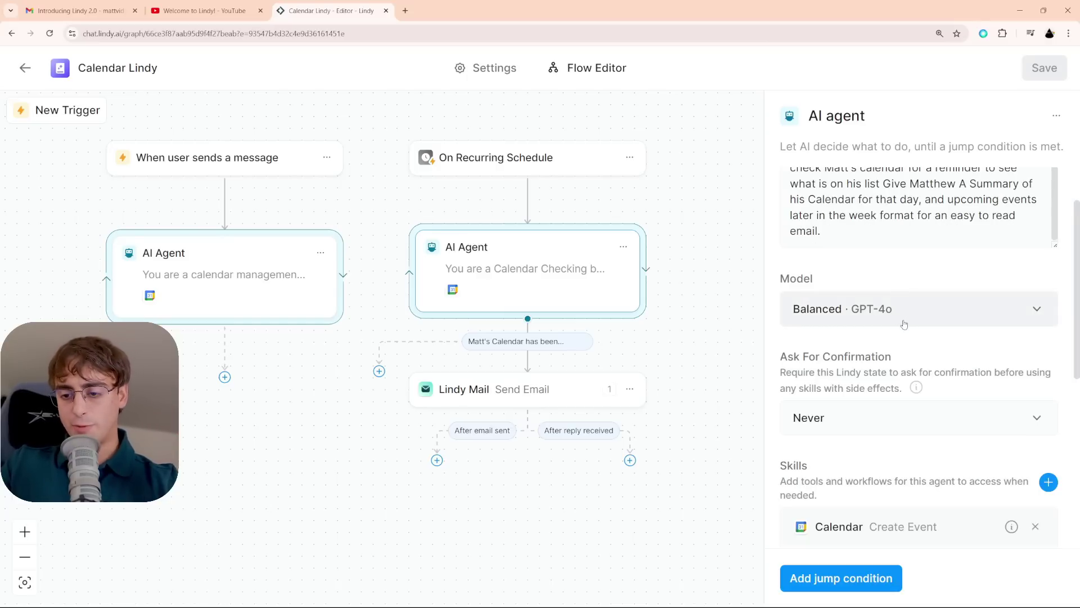
{"action": "scroll", "coordinate": [900, 329], "scroll_direction": "down", "scroll_amount": 2}
{"action": "scroll", "coordinate": [906, 348], "scroll_direction": "down", "scroll_amount": 3}
{"action": "scroll", "coordinate": [827, 430], "scroll_direction": "up", "scroll_amount": 2}
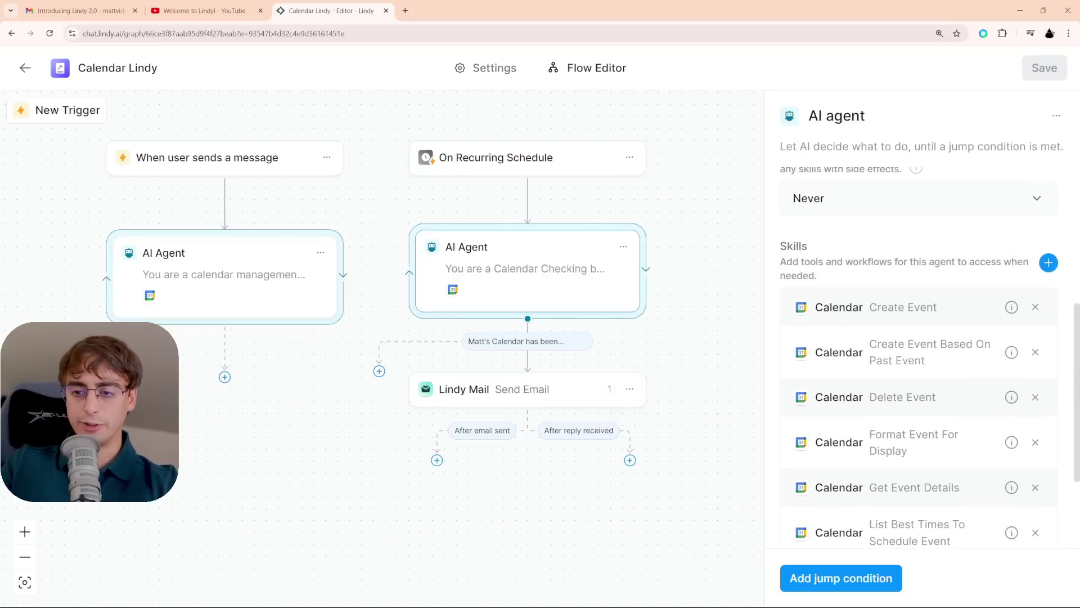
{"action": "scroll", "coordinate": [852, 517], "scroll_direction": "down", "scroll_amount": 2}
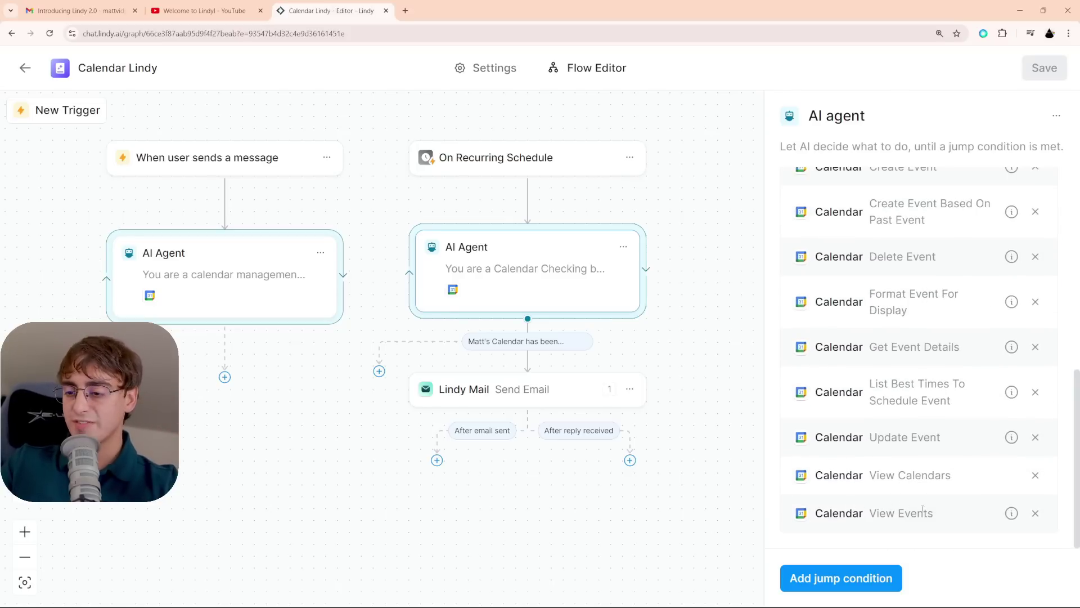
{"action": "scroll", "coordinate": [905, 397], "scroll_direction": "up", "scroll_amount": 1}
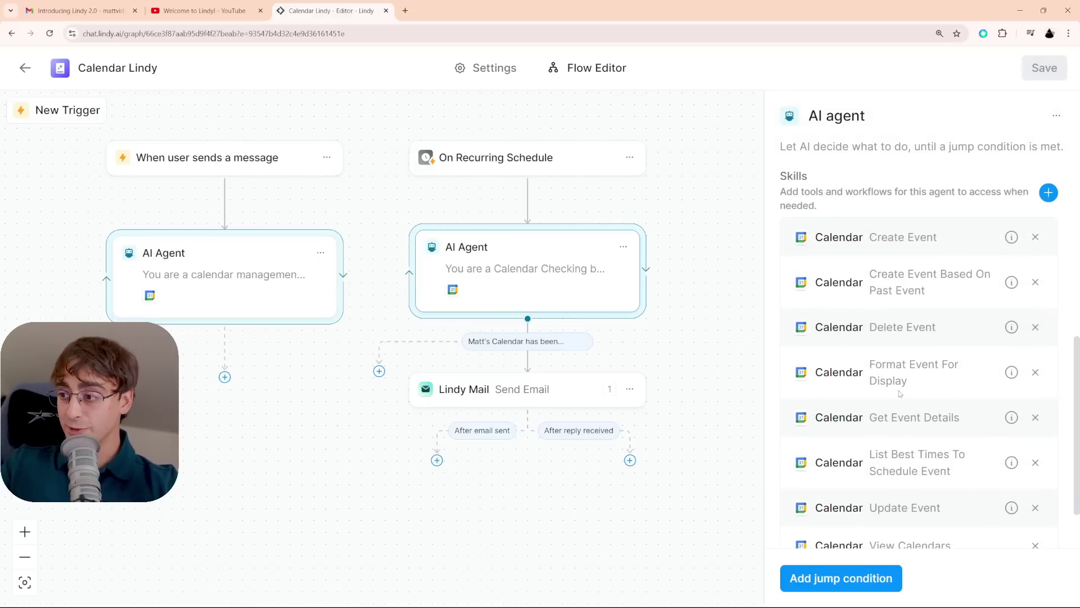
{"action": "scroll", "coordinate": [896, 403], "scroll_direction": "down", "scroll_amount": 1}
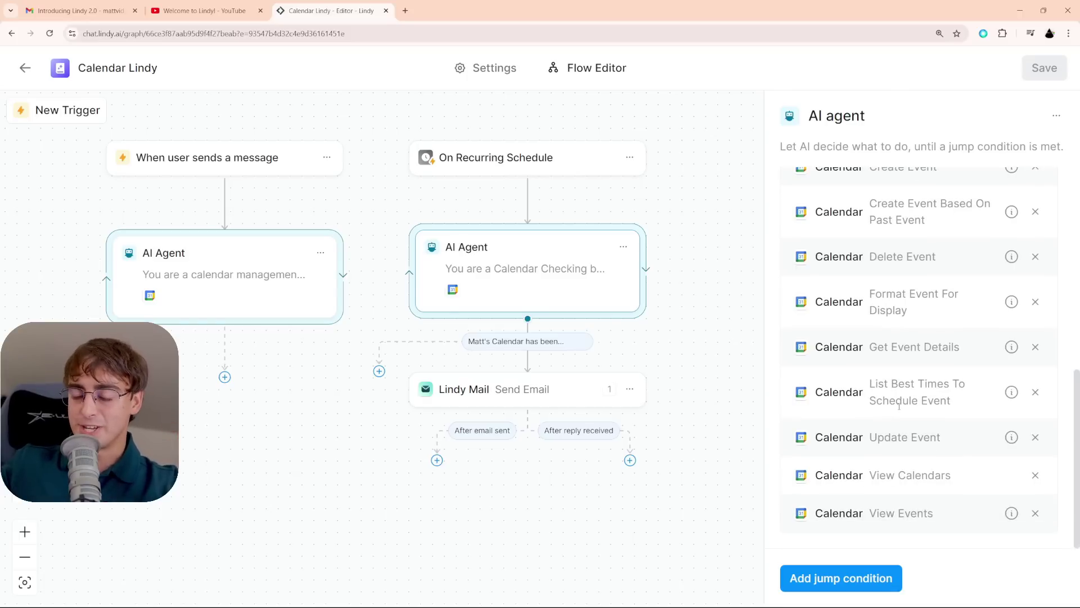
{"action": "left_click", "coordinate": [731, 283]}
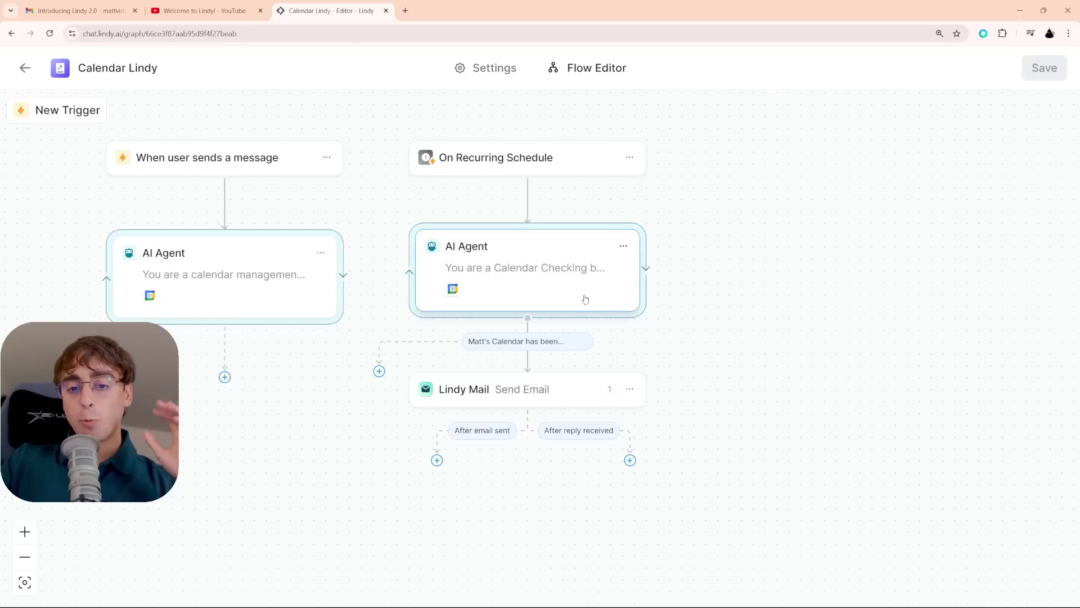
- Open the jump condition between the scheduled AI Agent and Lindy Mail, and review it alongside both flows on the canvas
{"action": "left_click", "coordinate": [566, 347]}
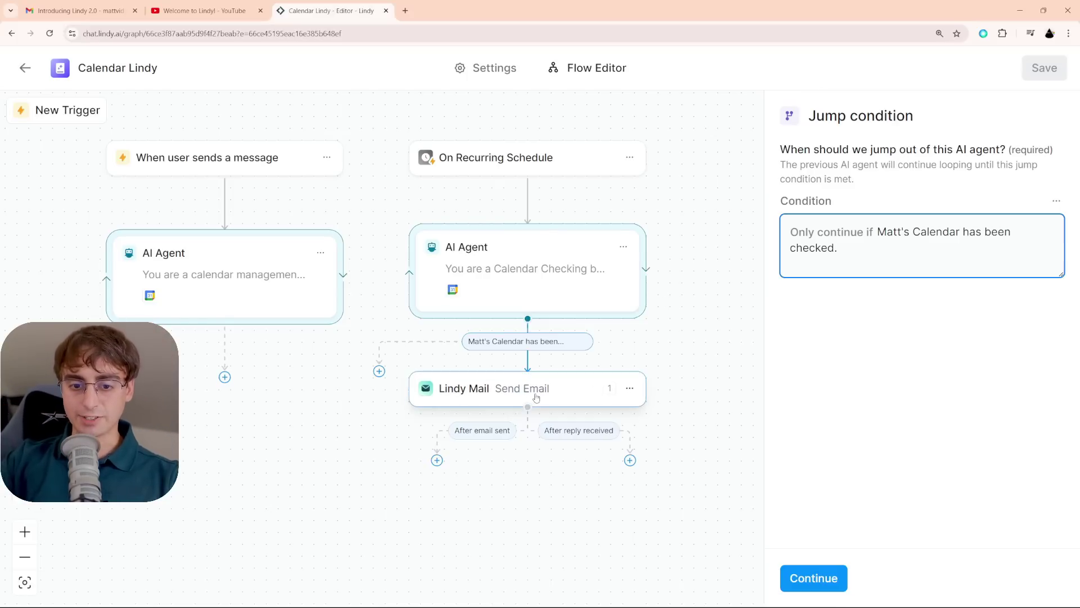
{"action": "left_click_drag", "start_coordinate": [185, 359], "coordinate": [353, 392]}
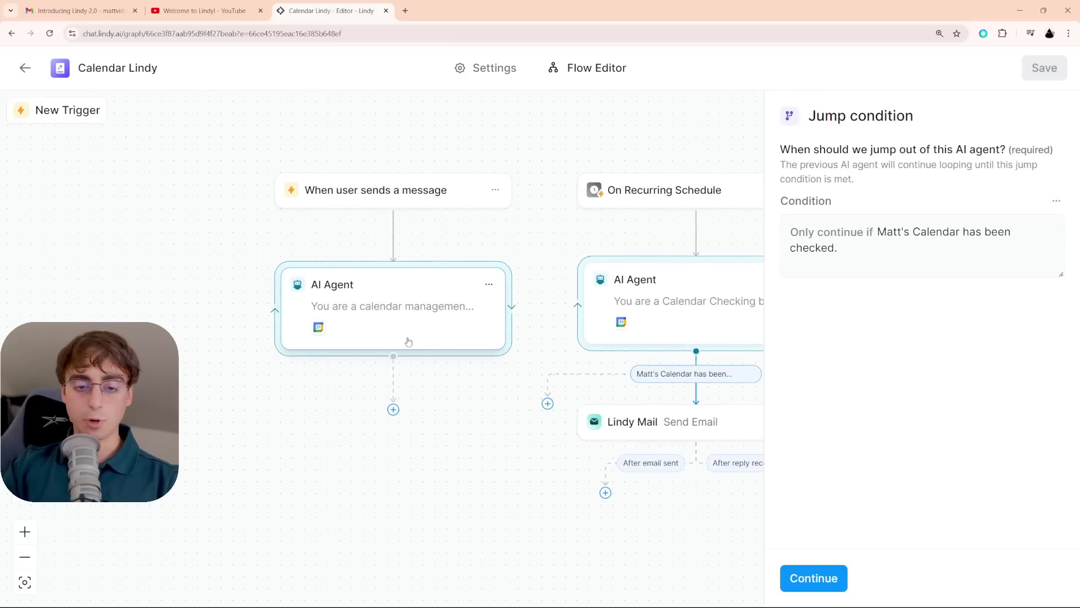
{"action": "left_click_drag", "start_coordinate": [566, 458], "coordinate": [391, 443]}
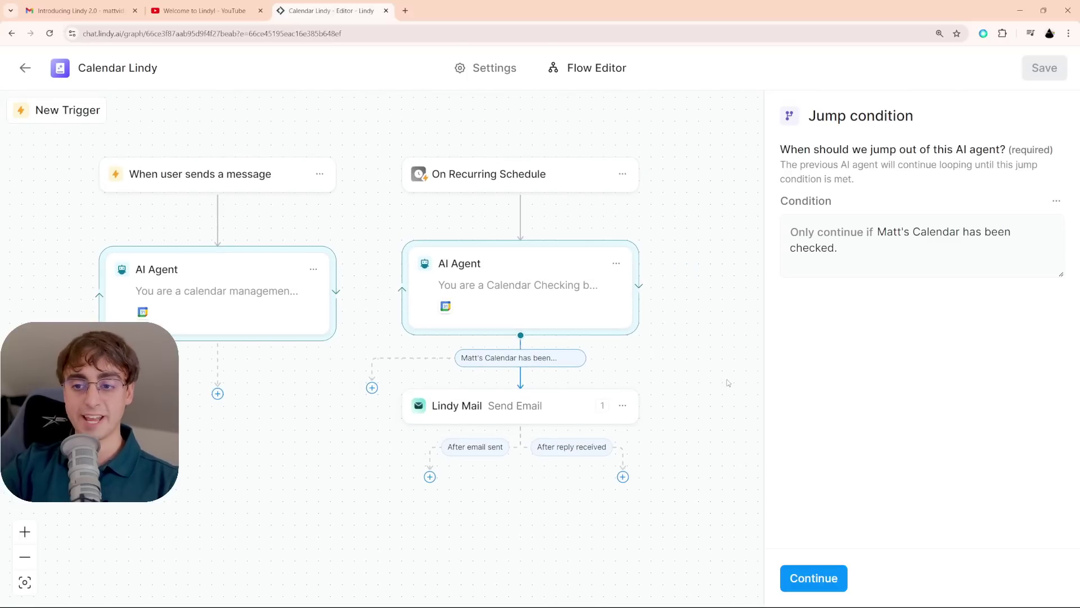
{"action": "left_click_drag", "start_coordinate": [727, 381], "coordinate": [700, 387]}
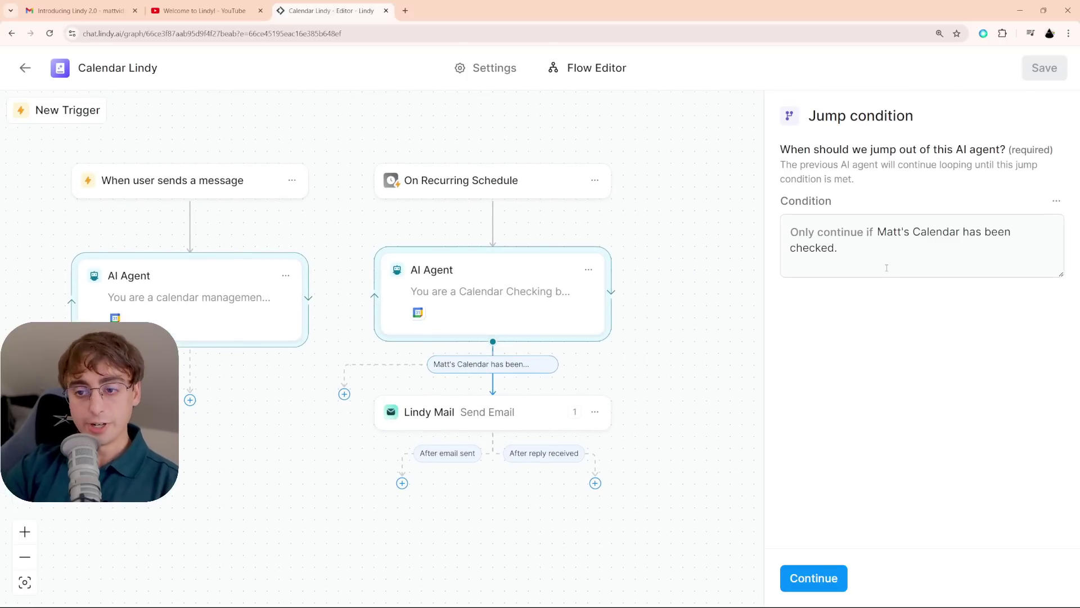
- View the Lindy Mail Send Email settings, enlarge the page, and return to the scheduled AI Agent's jump condition text
{"action": "left_click", "coordinate": [475, 375]}
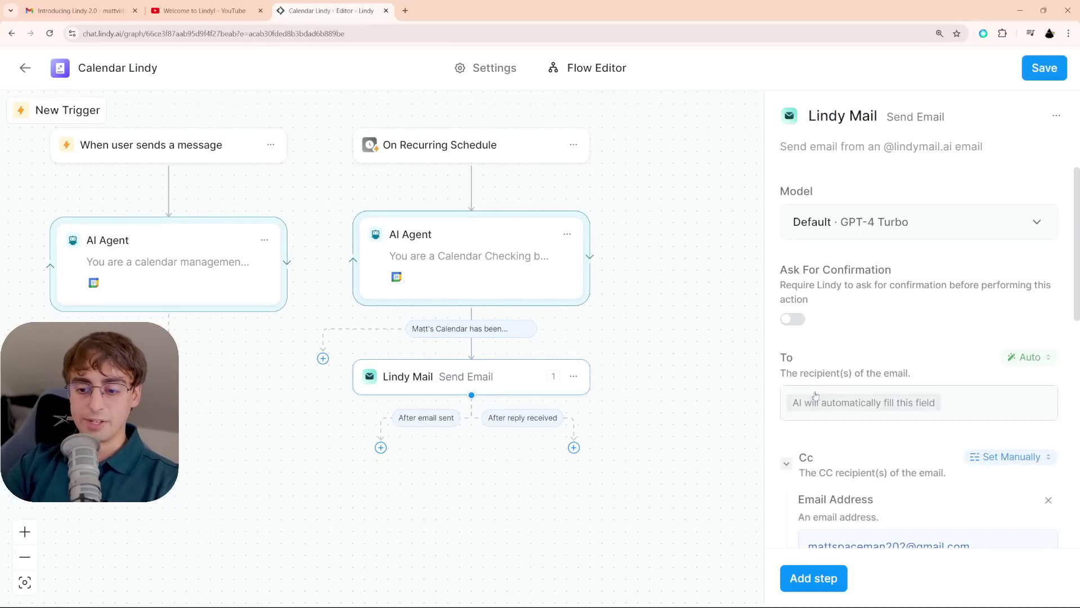
{"action": "key", "text": "ctrl+plus"}
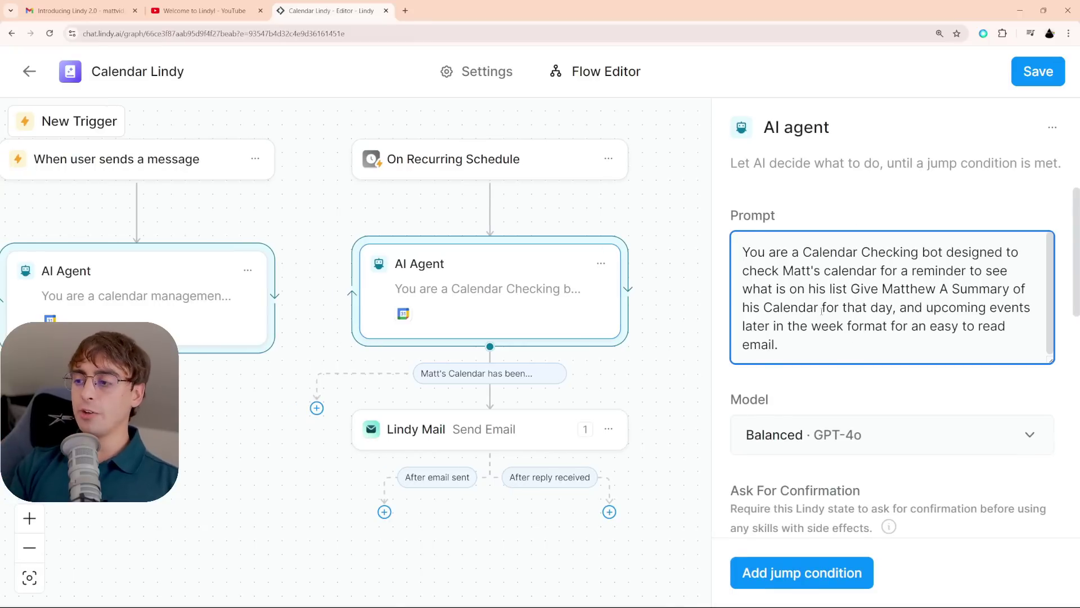
{"action": "left_click", "coordinate": [513, 374]}
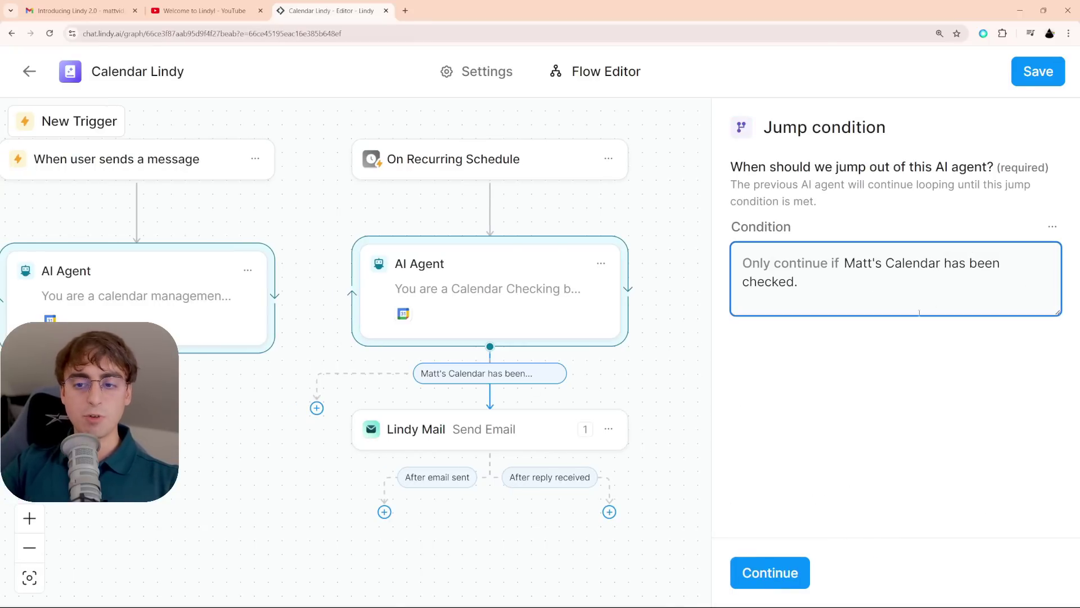
{"action": "triple_click", "coordinate": [858, 282]}
{"action": "left_click", "coordinate": [893, 284]}
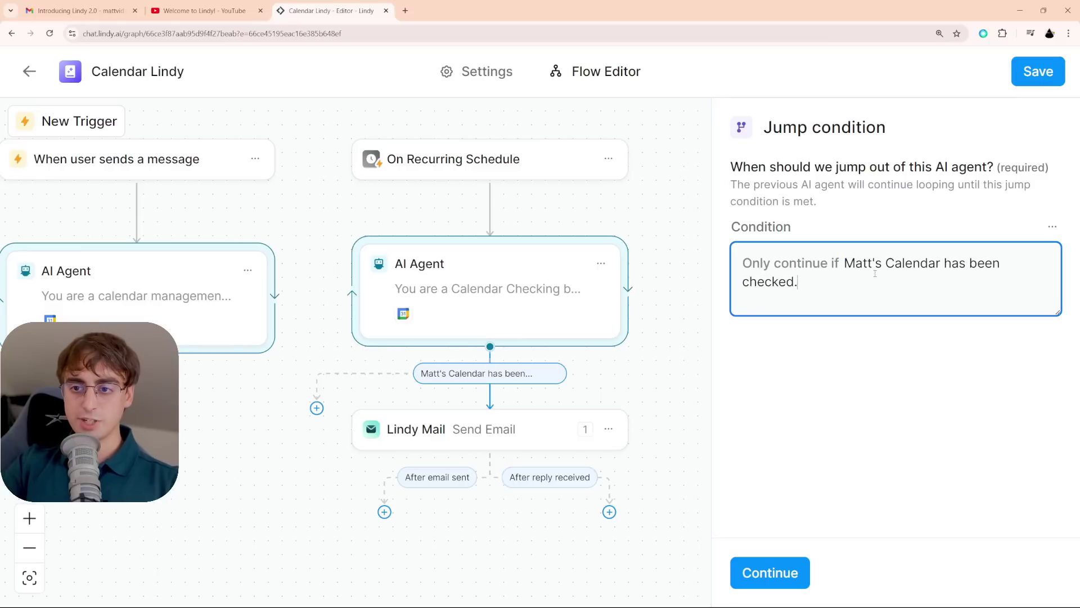
- Reopen the Lindy Mail Send Email step and review its model, confirmation and recipient settings
{"action": "left_click", "coordinate": [546, 436]}
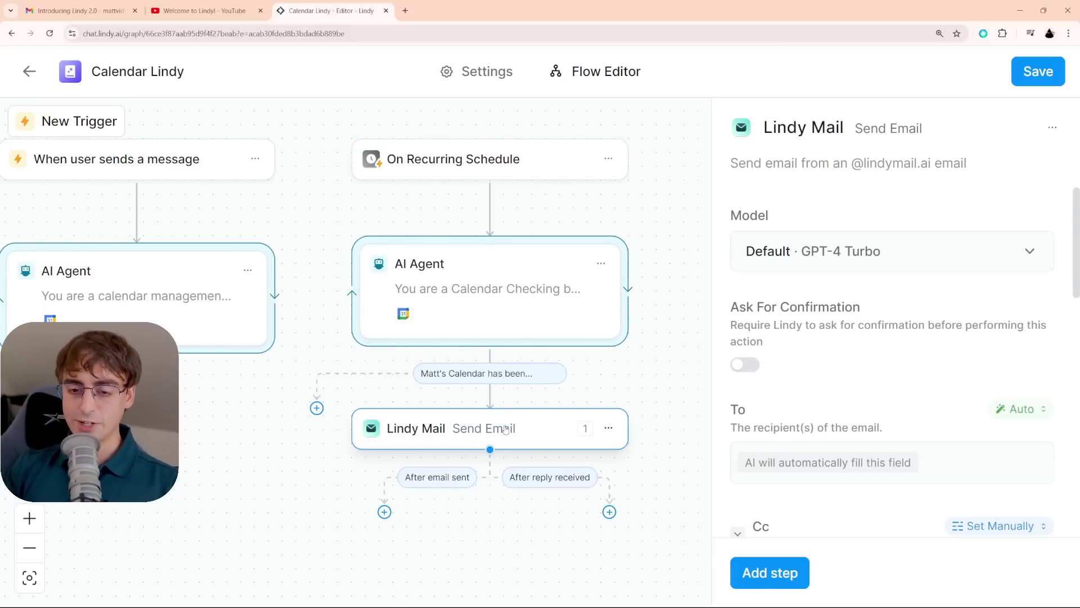
{"action": "left_click_drag", "start_coordinate": [505, 429], "coordinate": [512, 430]}
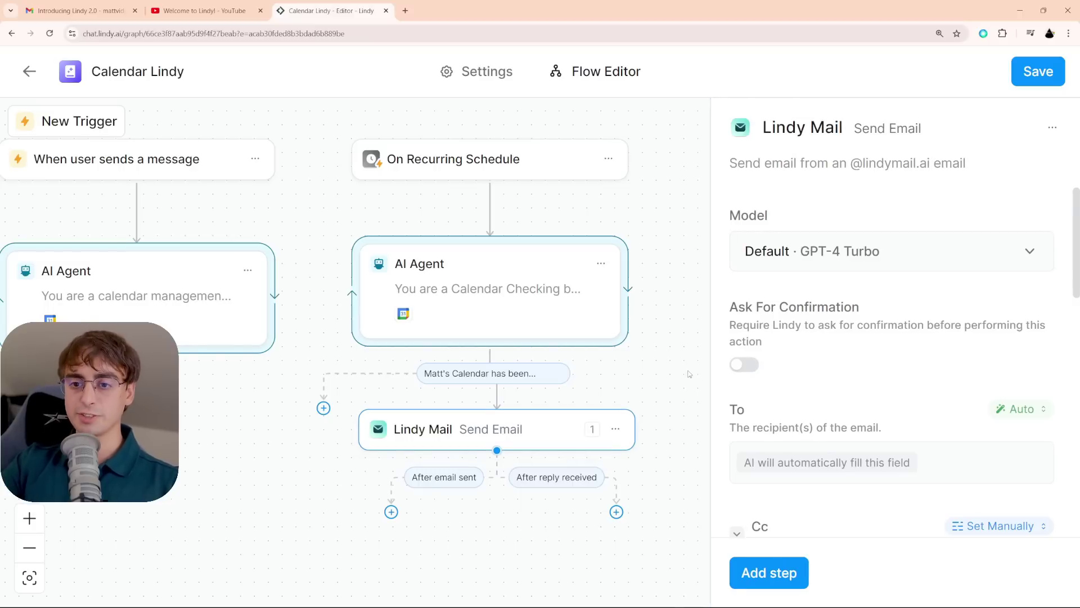
{"action": "scroll", "coordinate": [666, 373], "scroll_direction": "down", "scroll_amount": 2}
{"action": "scroll", "coordinate": [667, 373], "scroll_direction": "up", "scroll_amount": 2}
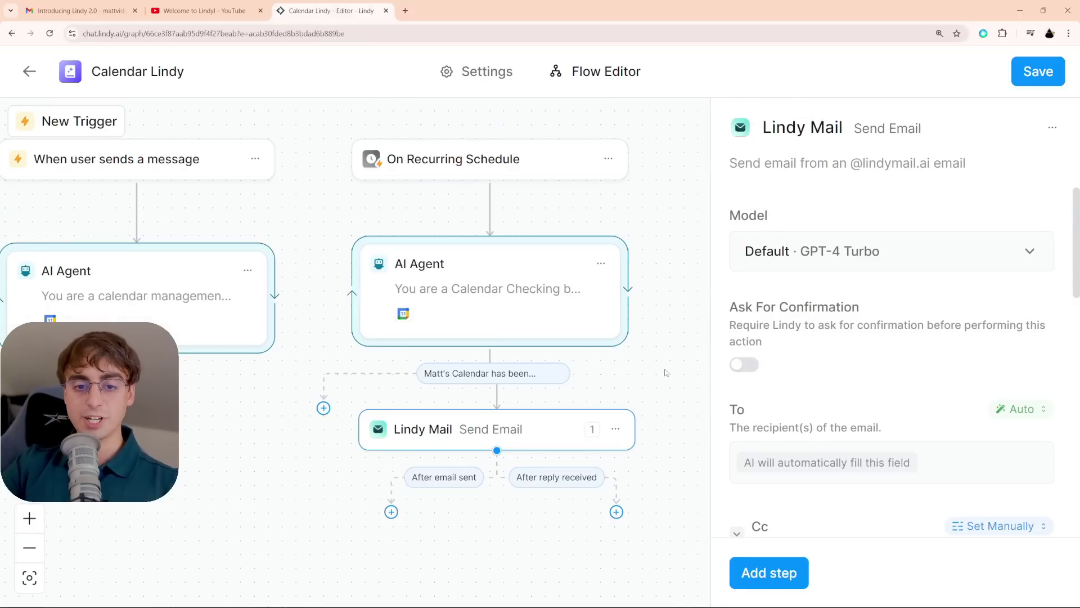
- Close the Lindy Mail settings and look over both complete Calendar Lindy flows on the canvas
{"action": "left_click", "coordinate": [677, 294]}
{"action": "left_click_drag", "start_coordinate": [661, 217], "coordinate": [906, 229]}
{"action": "scroll", "coordinate": [916, 246], "scroll_direction": "up", "scroll_amount": 2}
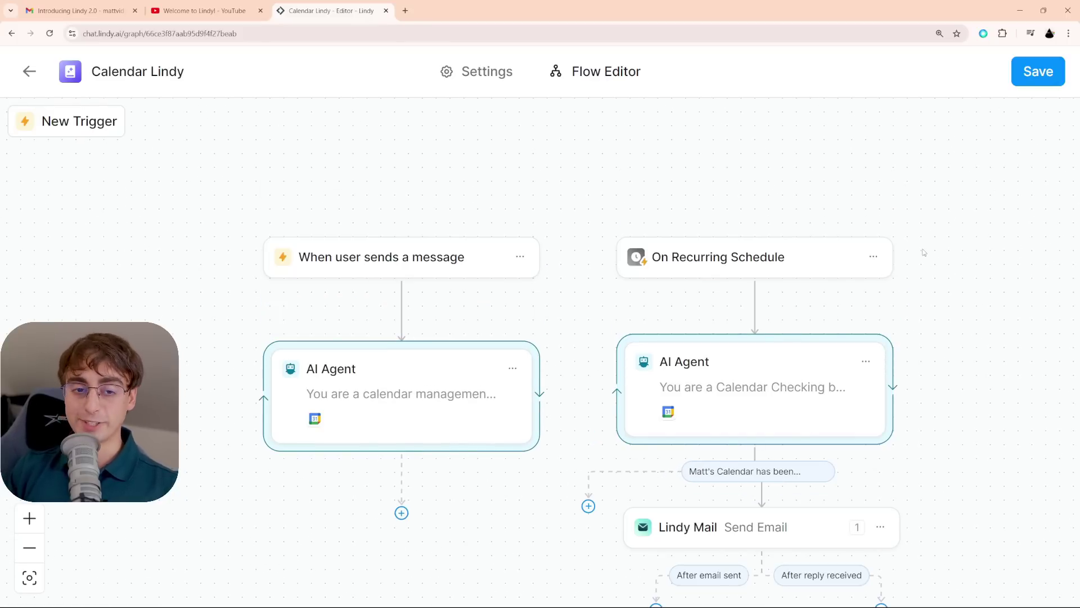
{"action": "scroll", "coordinate": [954, 268], "scroll_direction": "down", "scroll_amount": 3}
{"action": "scroll", "coordinate": [954, 268], "scroll_direction": "right", "scroll_amount": 2}
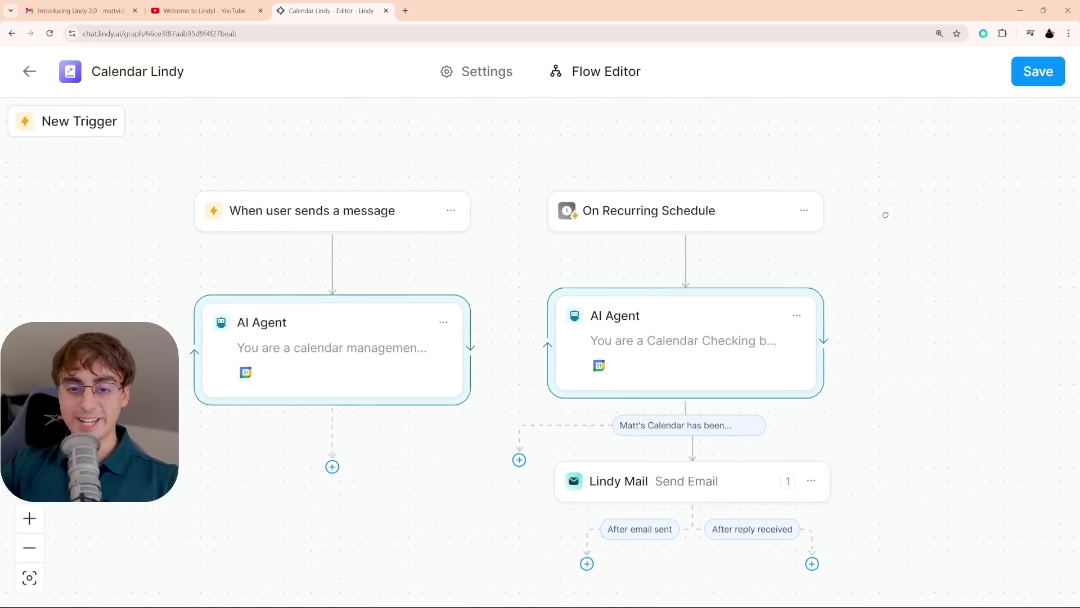
{"action": "scroll", "coordinate": [873, 275], "scroll_direction": "up", "scroll_amount": 4}
{"action": "scroll", "coordinate": [873, 275], "scroll_direction": "down", "scroll_amount": 2}
{"action": "scroll", "coordinate": [873, 276], "scroll_direction": "down", "scroll_amount": 3}
{"action": "scroll", "coordinate": [873, 275], "scroll_direction": "up", "scroll_amount": 2}
{"action": "scroll", "coordinate": [873, 275], "scroll_direction": "up", "scroll_amount": 2}
{"action": "scroll", "coordinate": [868, 234], "scroll_direction": "down", "scroll_amount": 1}
{"action": "scroll", "coordinate": [868, 234], "scroll_direction": "right", "scroll_amount": 1}
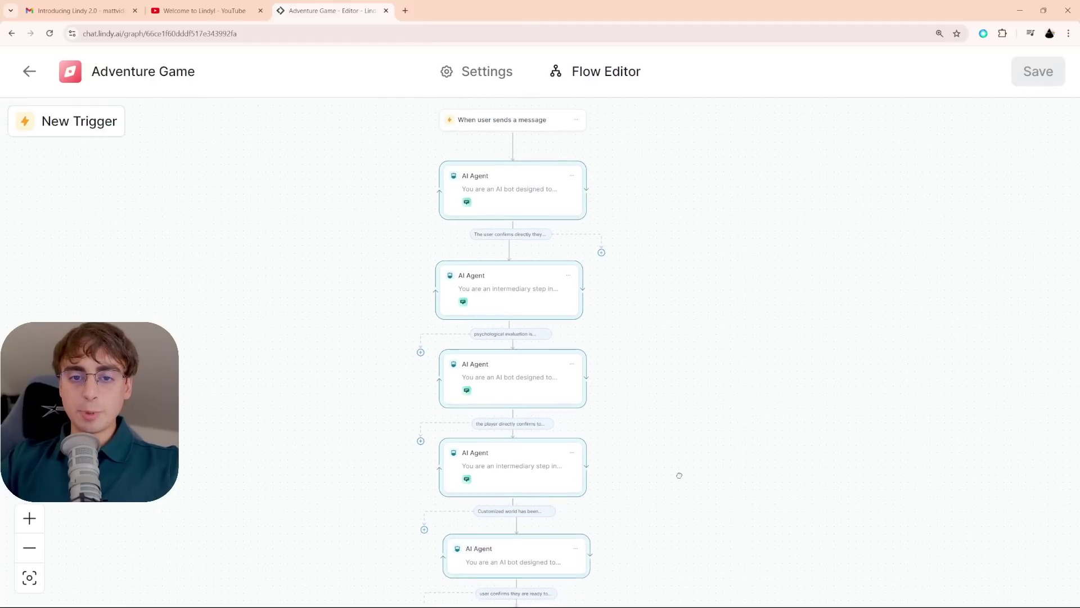
- Look over the Adventure Game flow from its message trigger through the AI Agents to the image generation and chat message steps
{"action": "left_click_drag", "start_coordinate": [679, 475], "coordinate": [631, 133]}
{"action": "left_click_drag", "start_coordinate": [600, 220], "coordinate": [642, 536]}
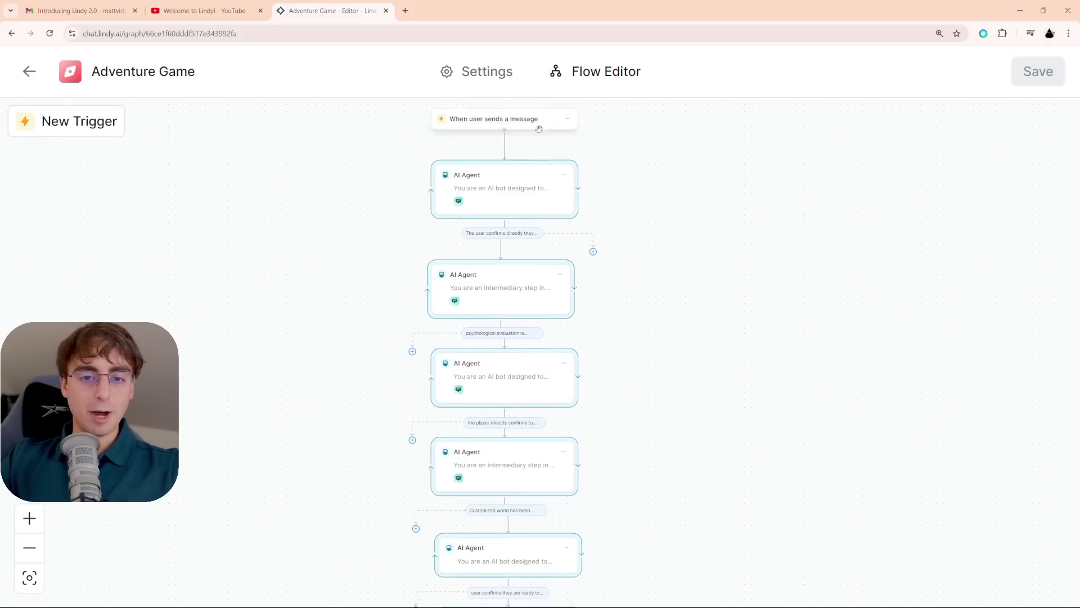
{"action": "scroll", "coordinate": [615, 390], "scroll_direction": "down", "scroll_amount": 2}
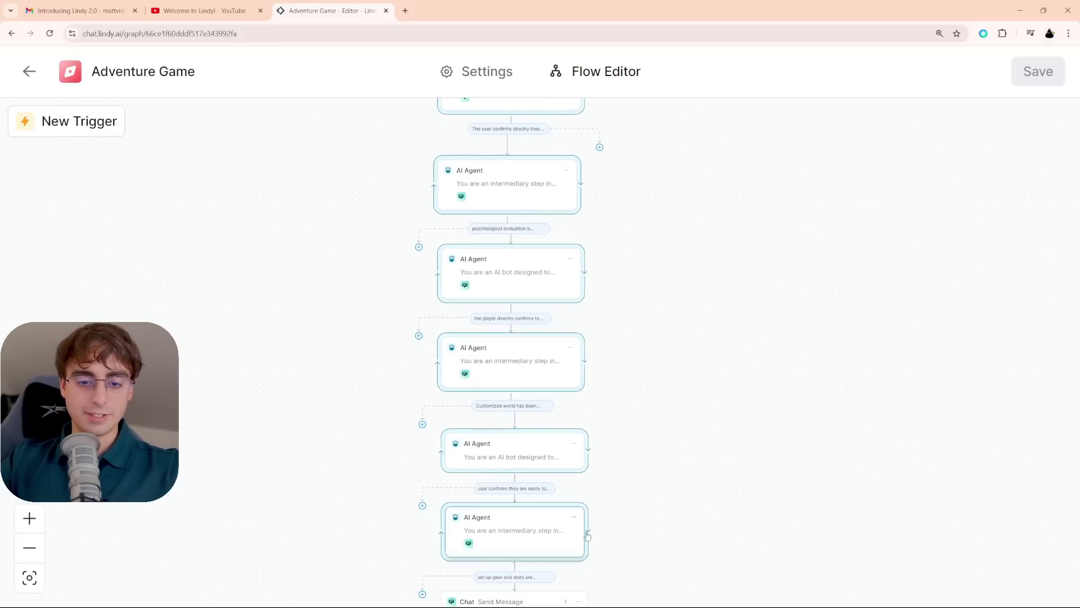
{"action": "scroll", "coordinate": [567, 525], "scroll_direction": "down", "scroll_amount": 4}
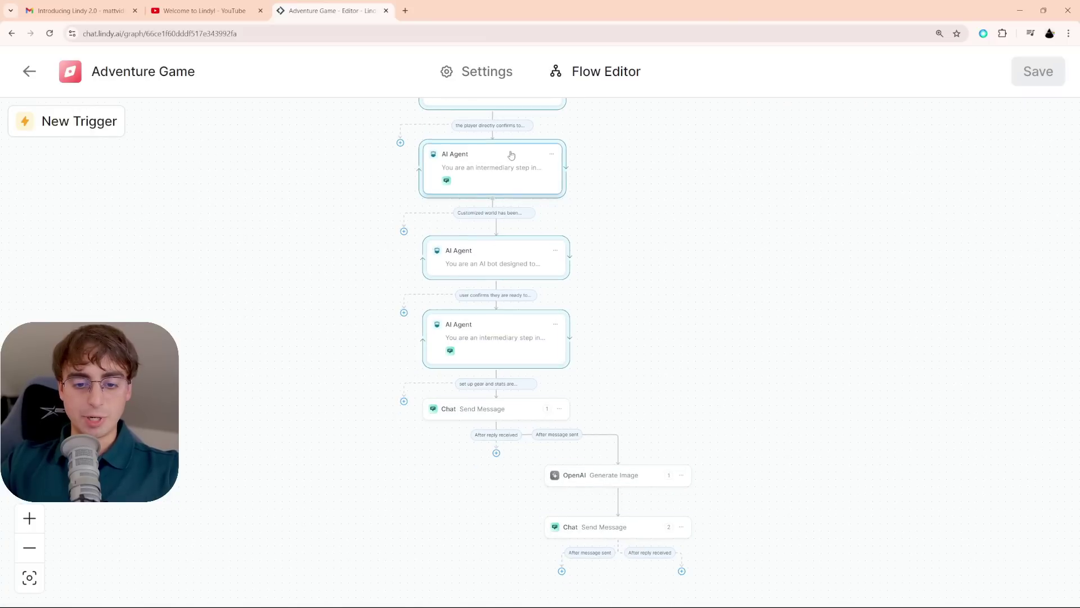
- Look back over the whole Adventure Game flow, ending at its user message trigger
{"action": "scroll", "coordinate": [513, 164], "scroll_direction": "up", "scroll_amount": 6}
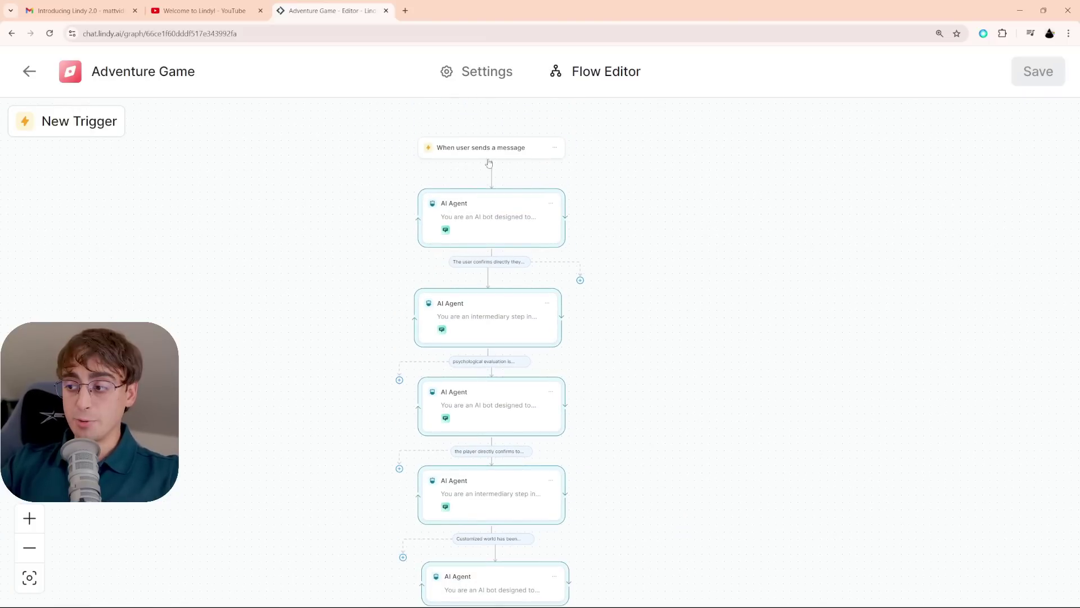
{"action": "left_click_drag", "start_coordinate": [680, 336], "coordinate": [583, 91]}
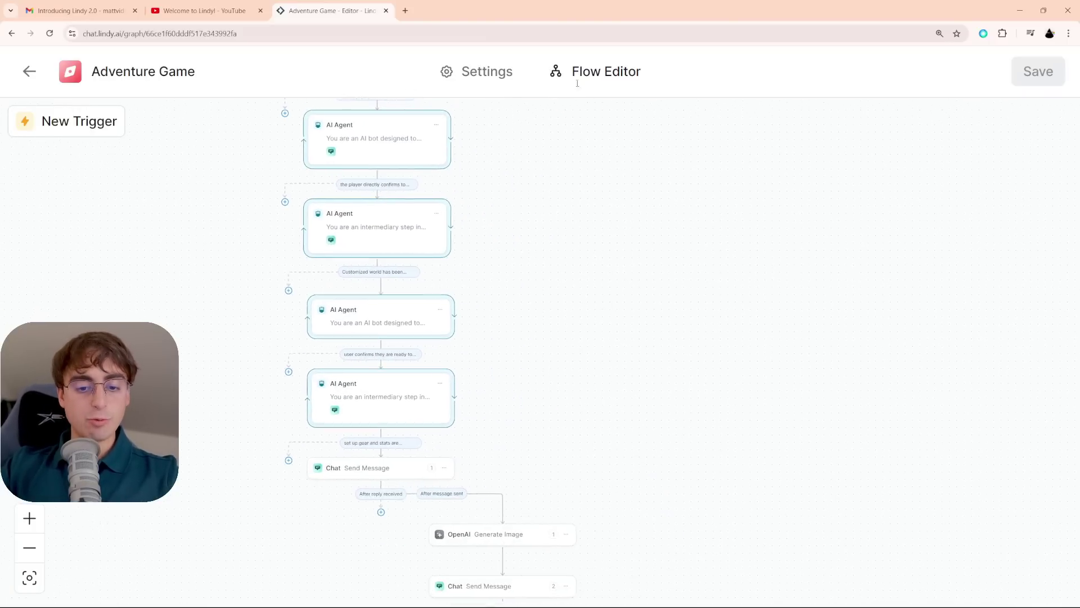
{"action": "scroll", "coordinate": [687, 251], "scroll_direction": "up", "scroll_amount": 5}
{"action": "scroll", "coordinate": [685, 261], "scroll_direction": "up", "scroll_amount": 3}
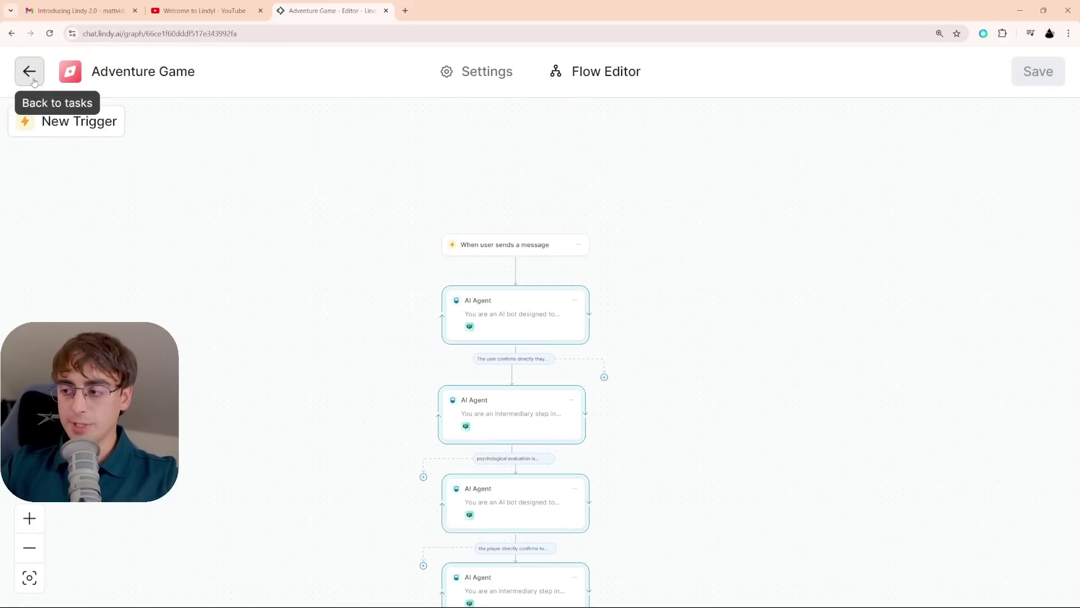
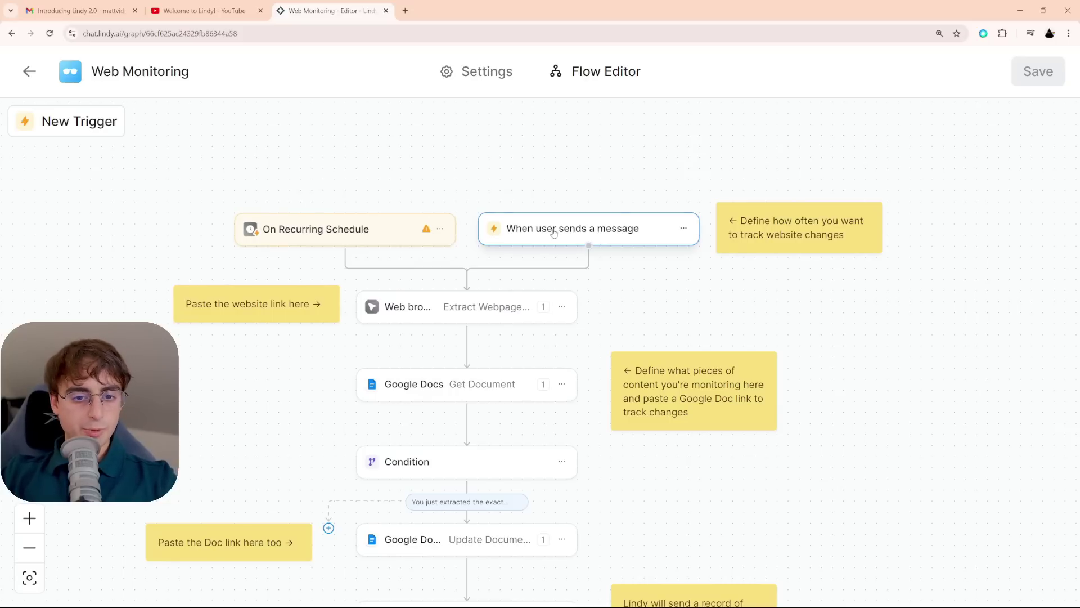
- Set the URL of the Web Monitoring flow's Extract Webpage Text step to the Google News results page for "latest ai news"
{"action": "left_click", "coordinate": [485, 315]}
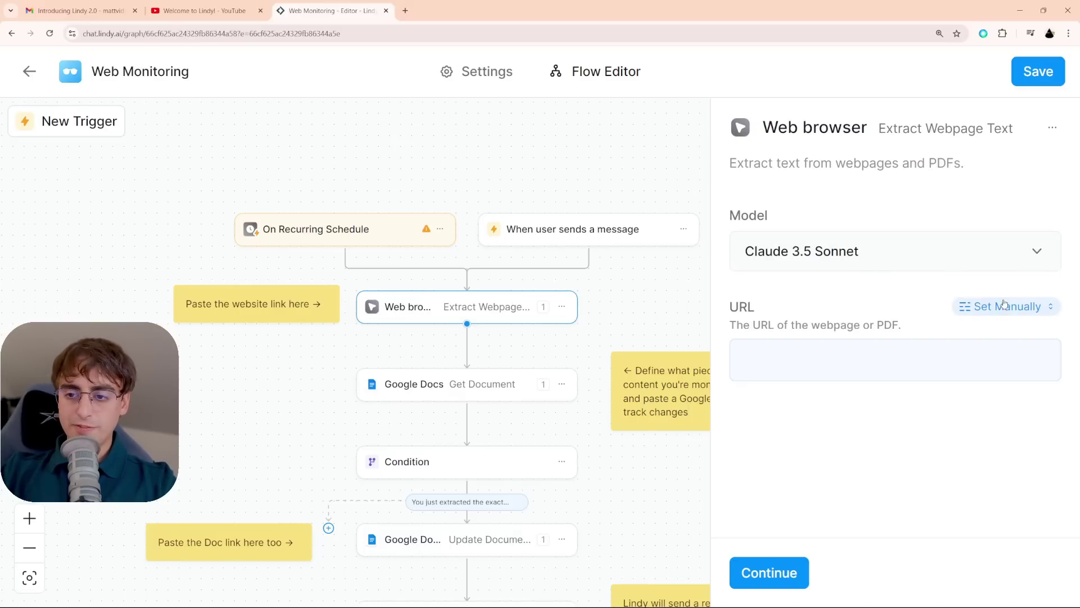
{"action": "left_click", "coordinate": [792, 359]}
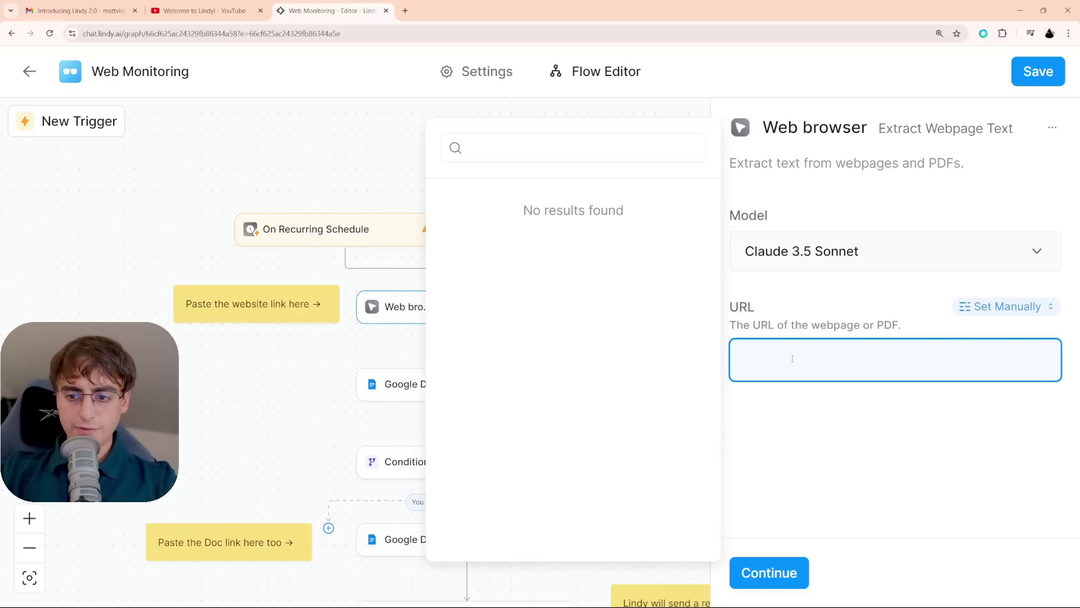
{"action": "left_click", "coordinate": [818, 309]}
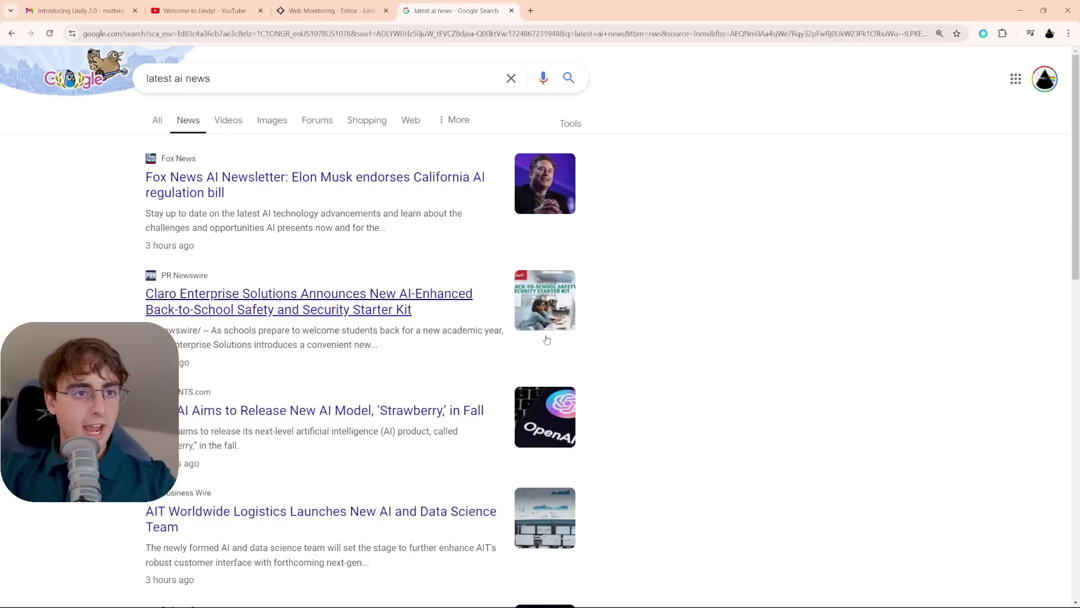
{"action": "scroll", "coordinate": [546, 340], "scroll_direction": "down", "scroll_amount": 10}
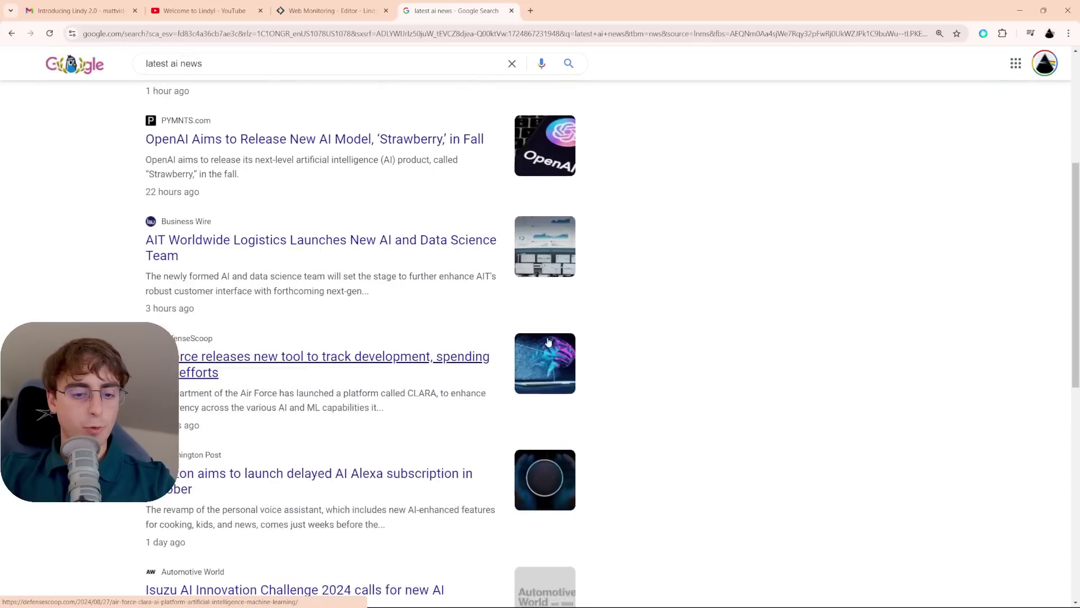
{"action": "scroll", "coordinate": [548, 342], "scroll_direction": "up", "scroll_amount": 10}
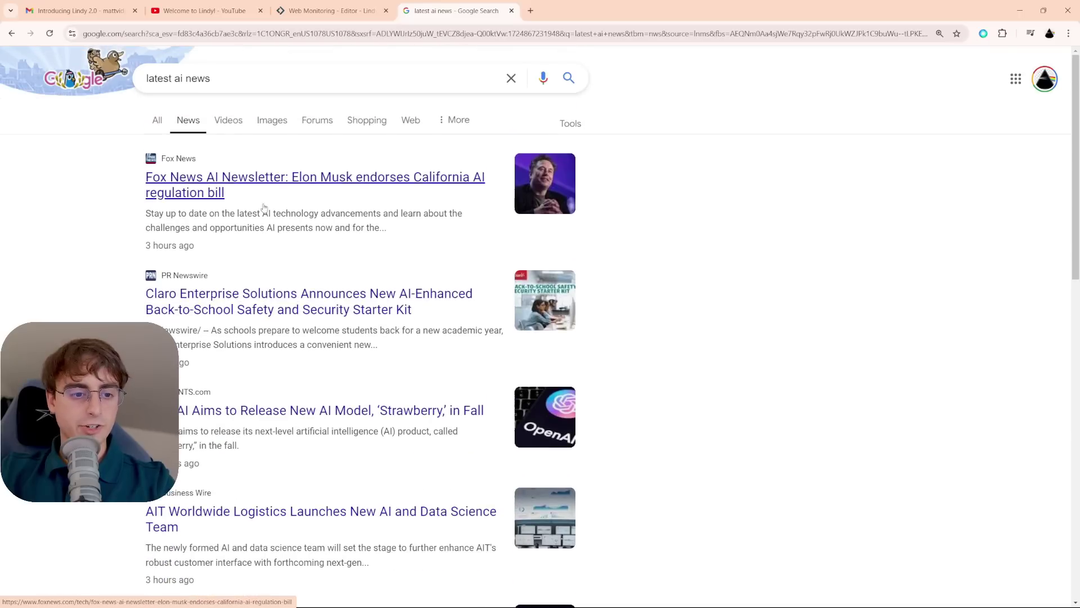
{"action": "left_click", "coordinate": [205, 35]}
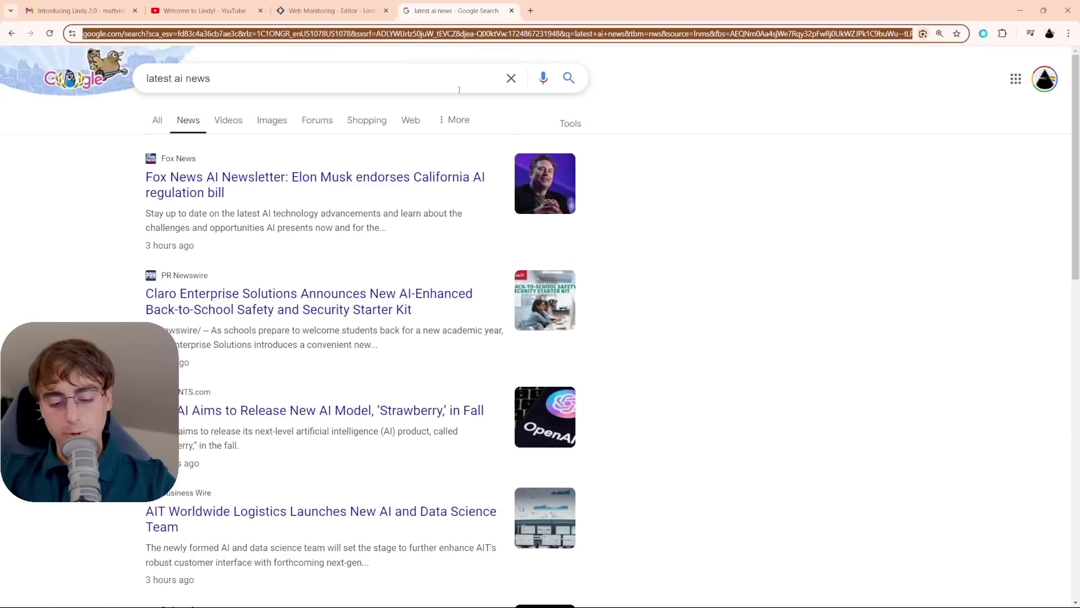
{"action": "key", "text": "ctrl+c"}
{"action": "left_click", "coordinate": [308, 11]}
{"action": "key", "text": "ctrl+v"}
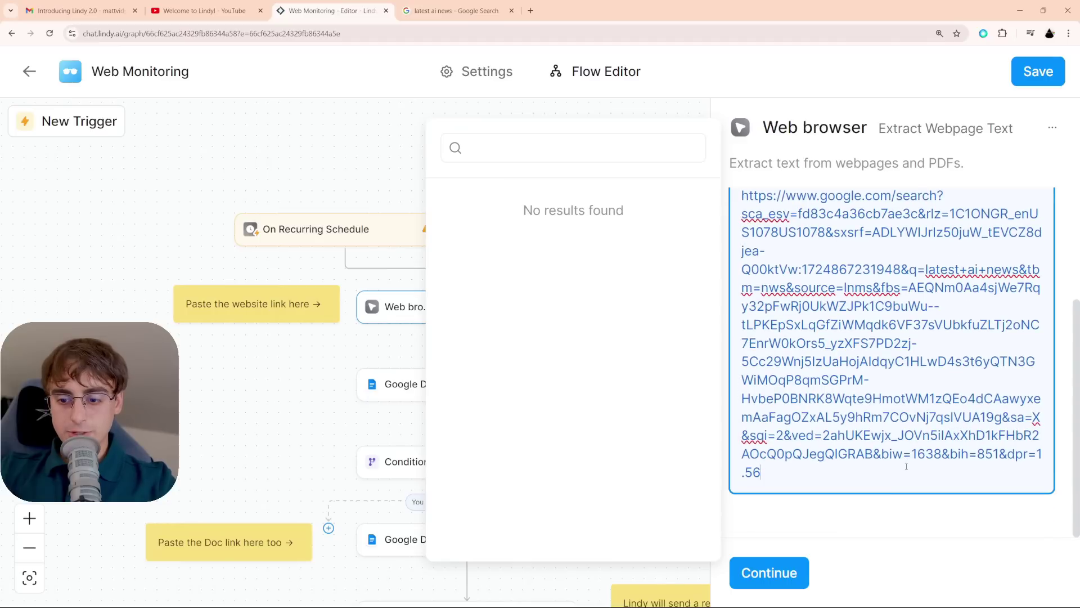
{"action": "left_click", "coordinate": [863, 508]}
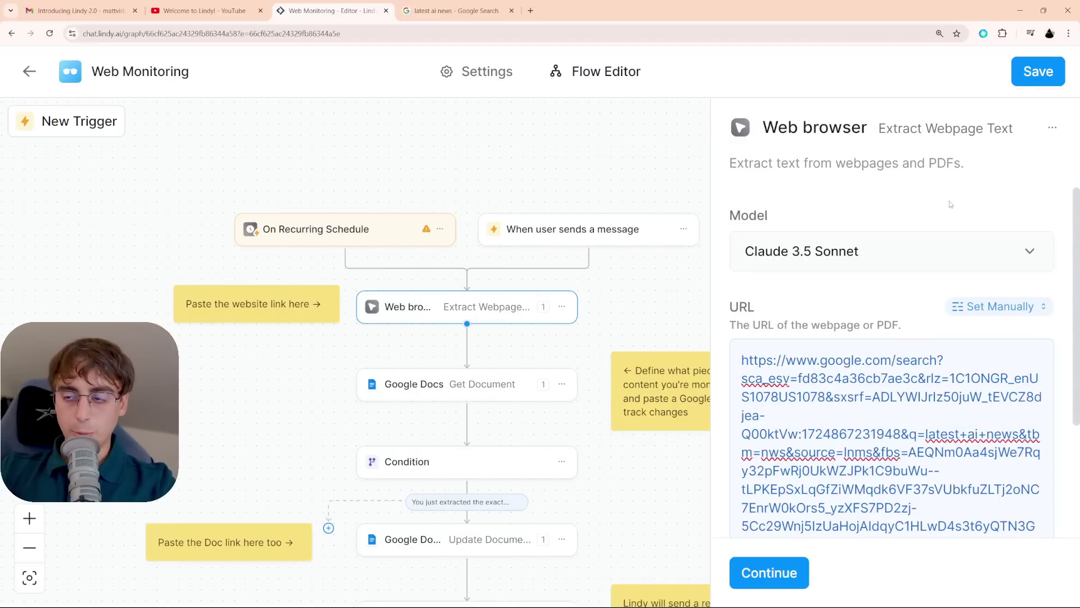
{"action": "left_click", "coordinate": [1029, 76]}
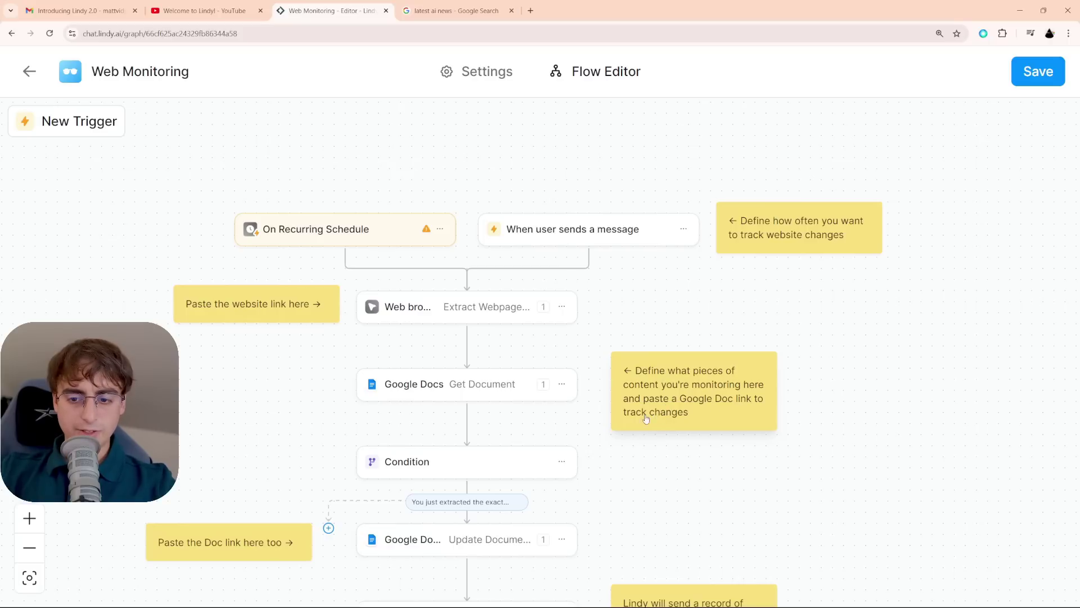
- Open the Google Docs Get Document step and rename the new untitled Google Docs document as "Lindy News"
{"action": "left_click", "coordinate": [506, 393]}
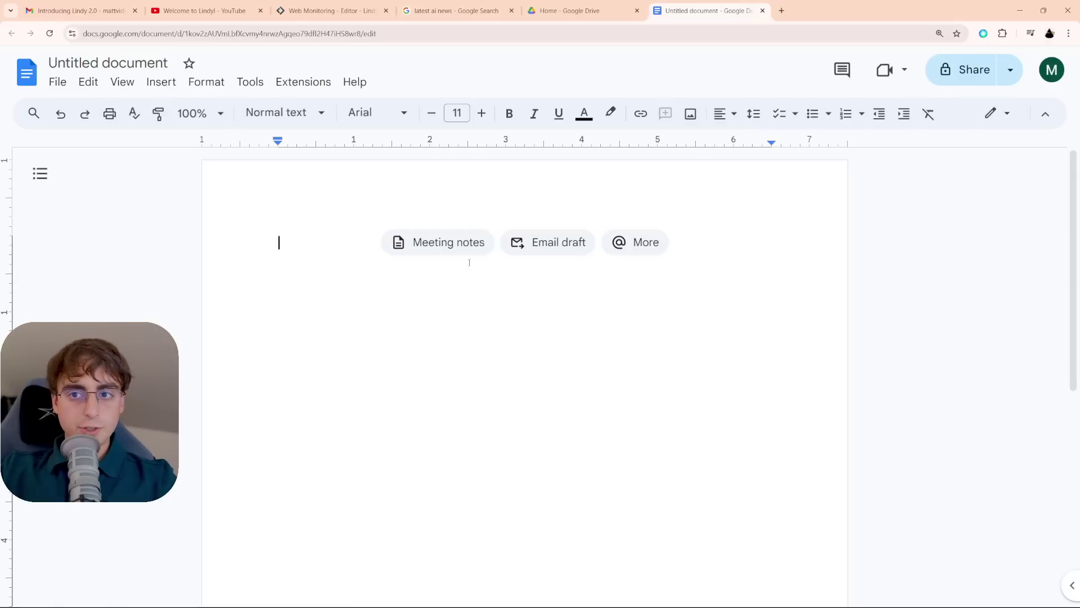
{"action": "left_click", "coordinate": [133, 62]}
{"action": "type", "text": "Lindy News"}
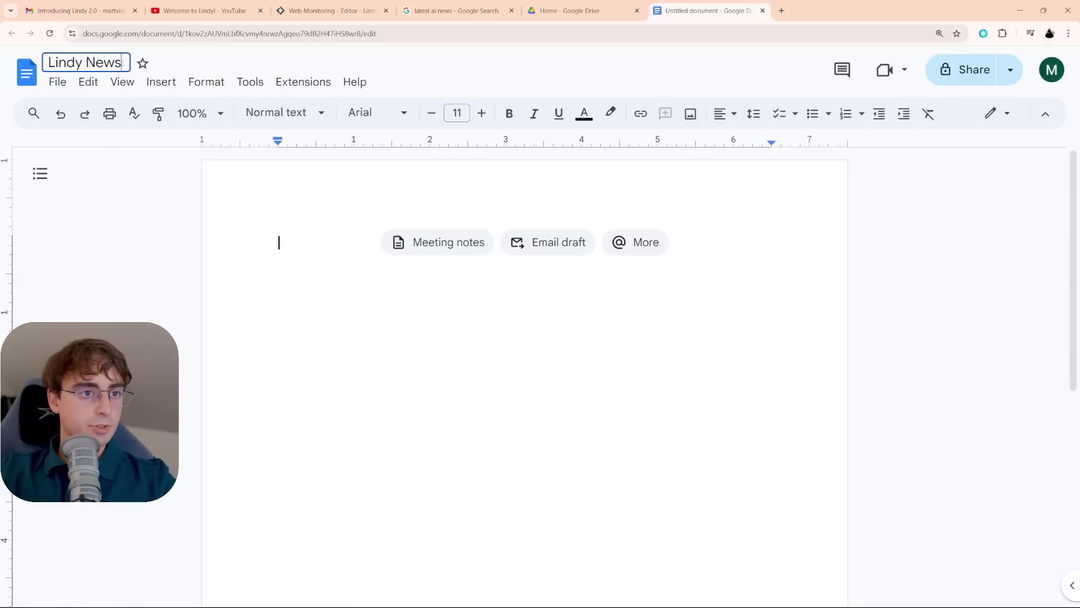
{"action": "key", "text": "ctrl+a"}
{"action": "key", "text": "Return"}
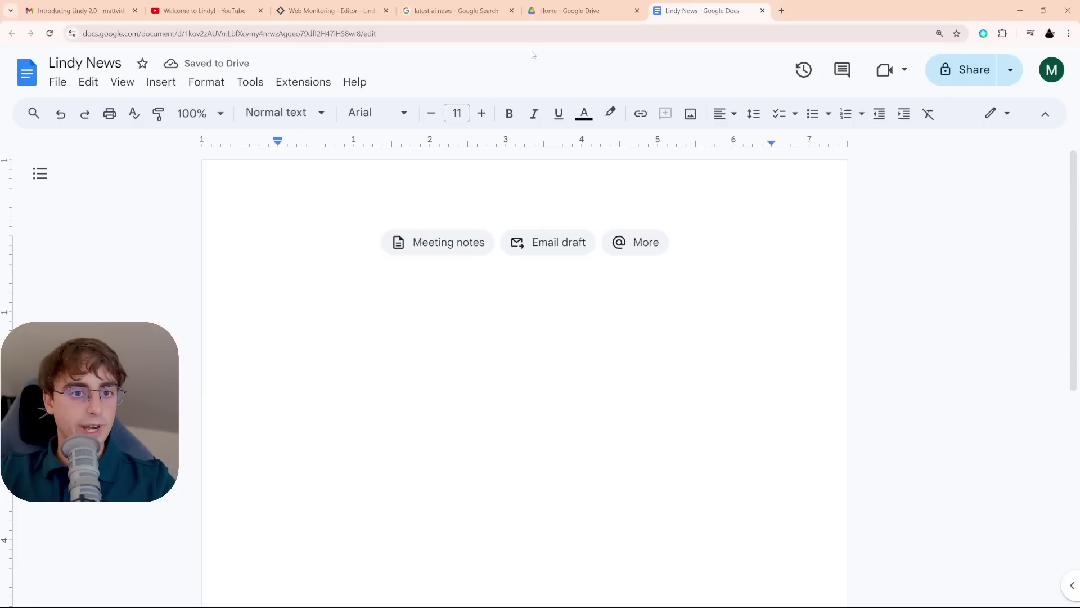
- Switch back to the Web Monitoring flow in Lindy and review the Condition step's rule for continuing
{"action": "left_click", "coordinate": [329, 10]}
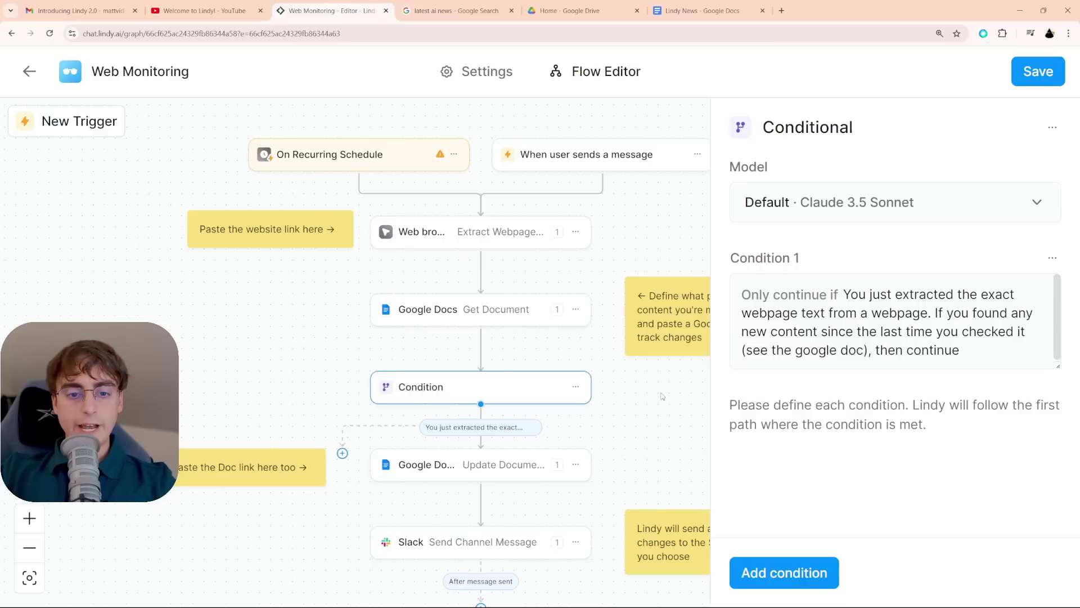
{"action": "left_click", "coordinate": [663, 396]}
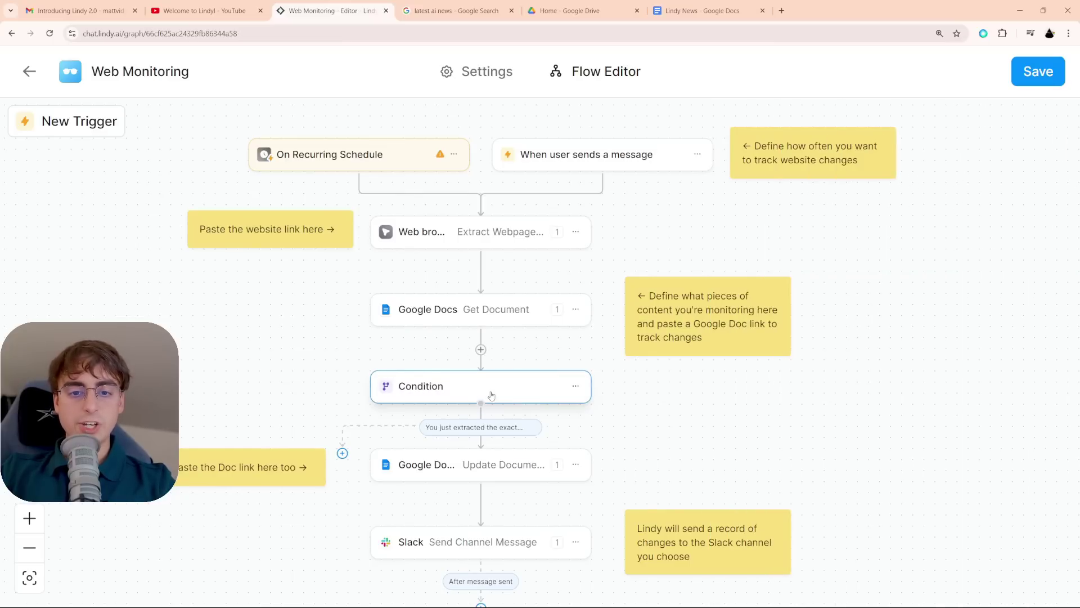
{"action": "scroll", "coordinate": [490, 396], "scroll_direction": "down", "scroll_amount": 3}
{"action": "scroll", "coordinate": [717, 339], "scroll_direction": "up", "scroll_amount": 3}
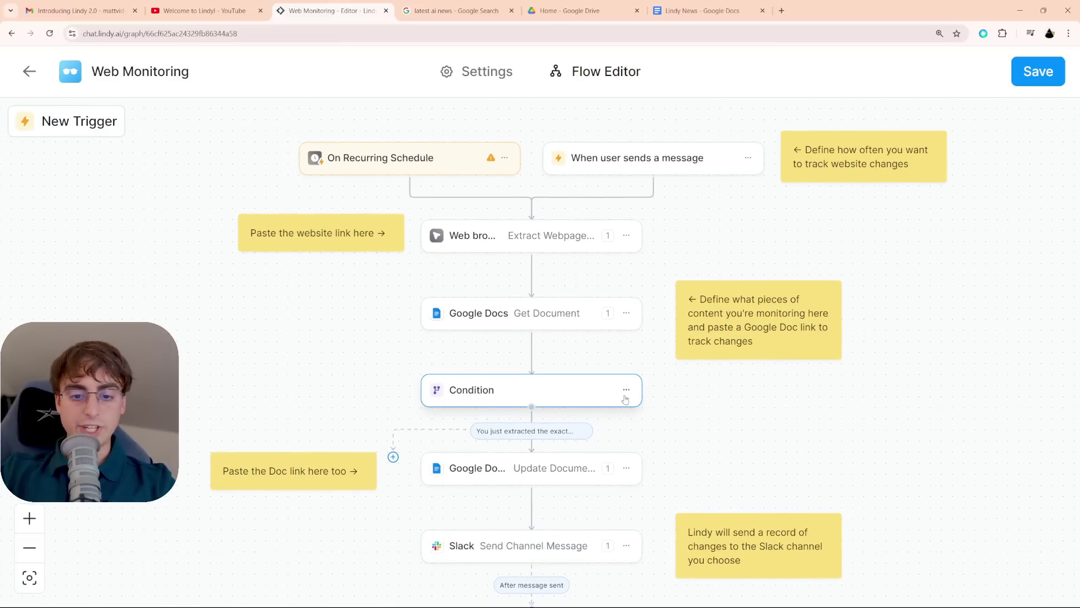
{"action": "right_click", "coordinate": [737, 411]}
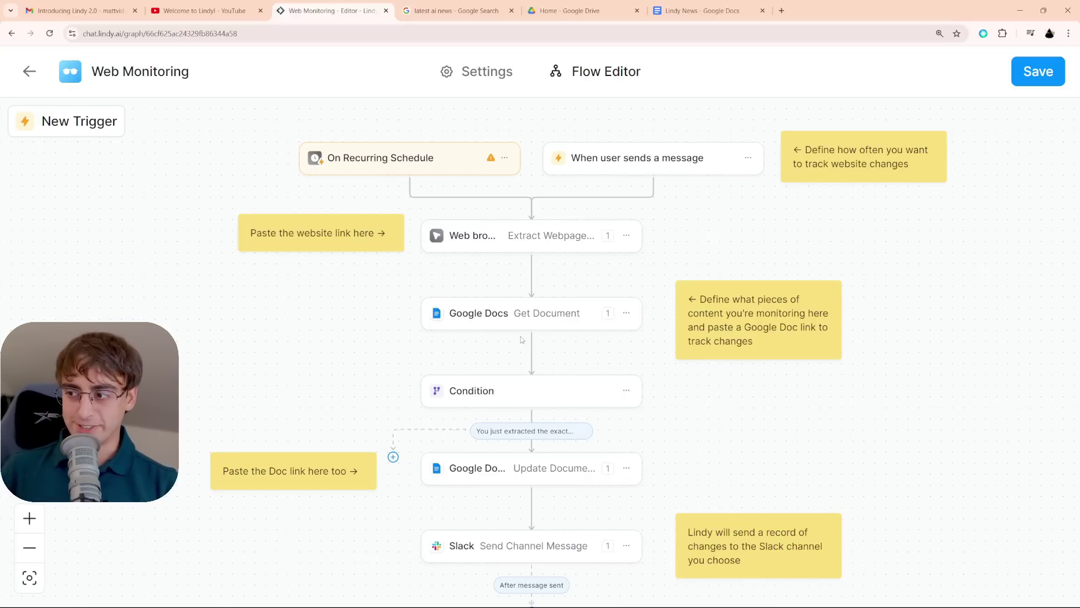
{"action": "left_click", "coordinate": [526, 390]}
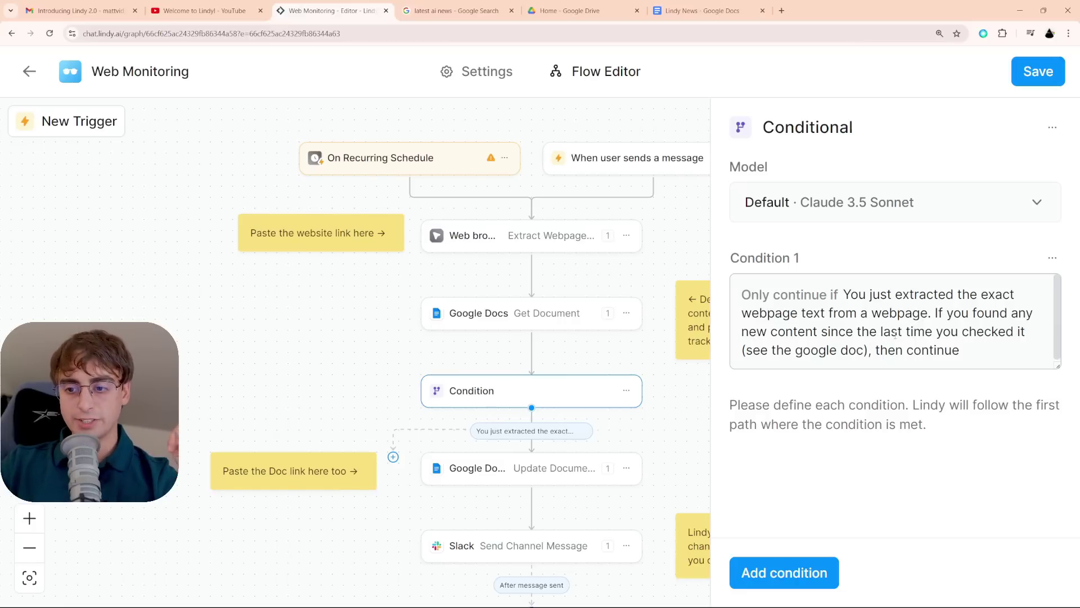
{"action": "left_click", "coordinate": [963, 360]}
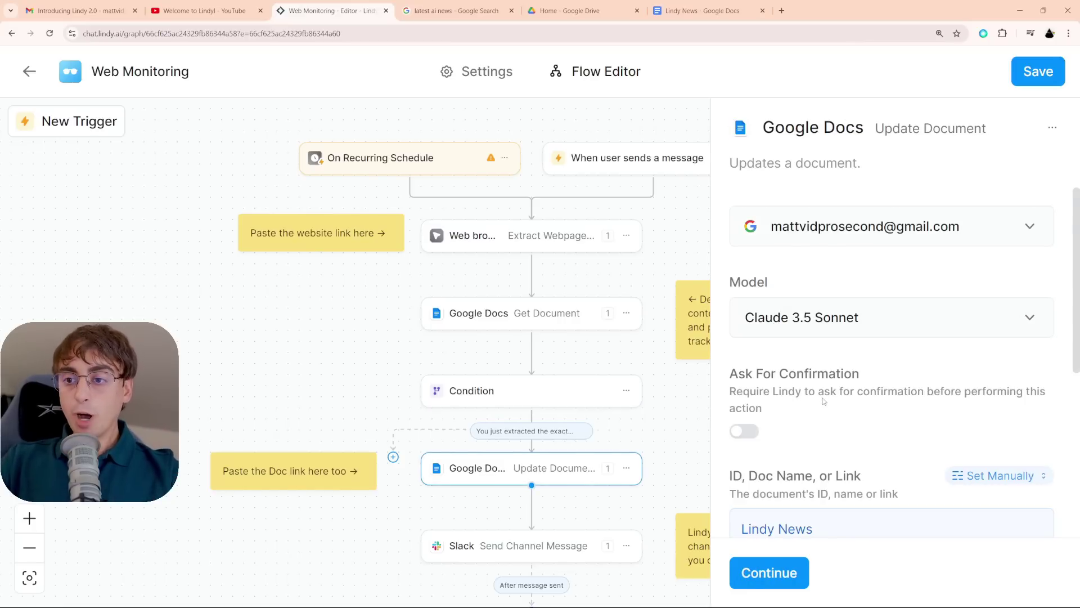
- Review the Google Docs Update Document step's confirmation, document name and content settings
{"action": "scroll", "coordinate": [822, 400], "scroll_direction": "down", "scroll_amount": 5}
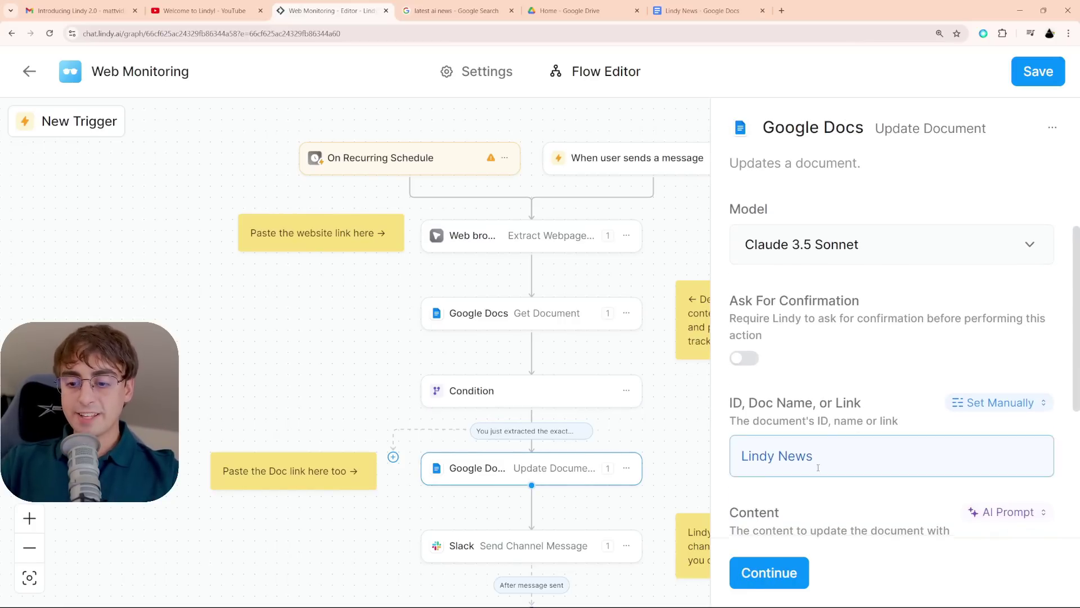
{"action": "scroll", "coordinate": [811, 445], "scroll_direction": "up", "scroll_amount": 5}
{"action": "left_click", "coordinate": [613, 276]}
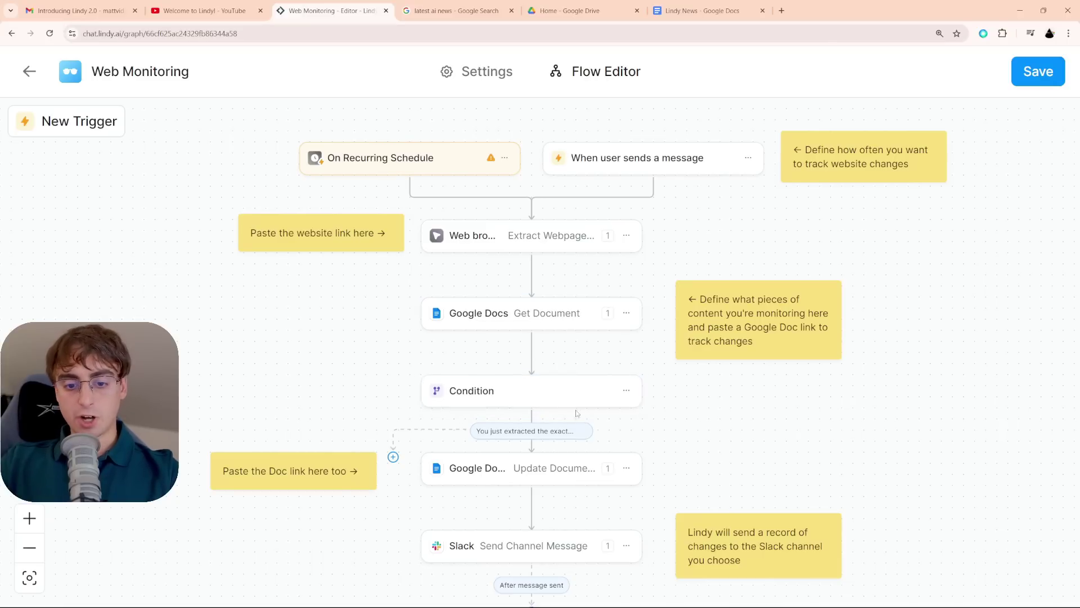
{"action": "left_click", "coordinate": [554, 478]}
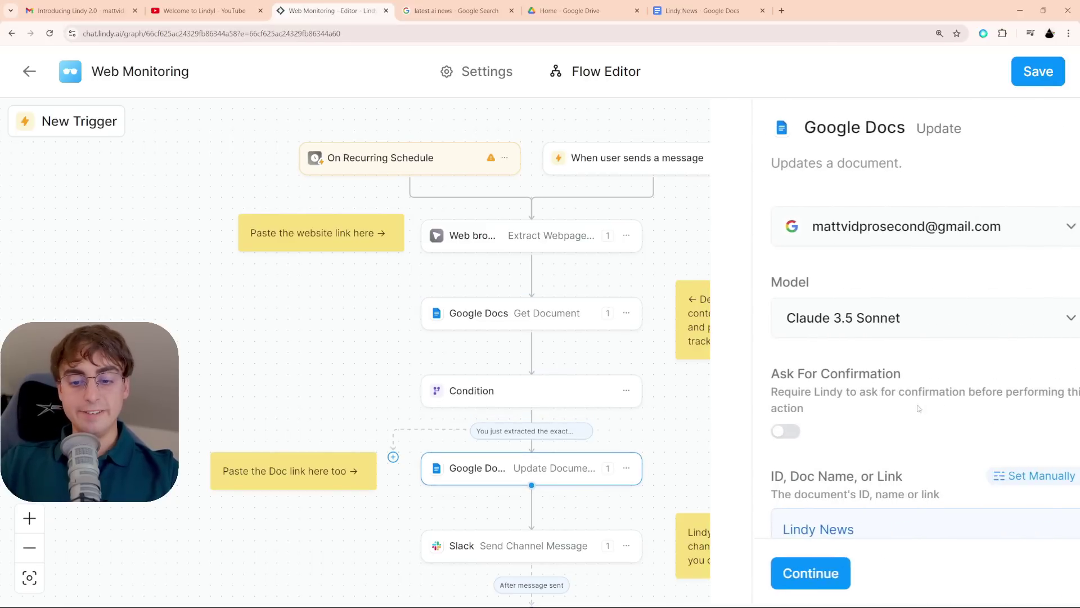
{"action": "scroll", "coordinate": [875, 418], "scroll_direction": "down", "scroll_amount": 3}
{"action": "scroll", "coordinate": [875, 419], "scroll_direction": "down", "scroll_amount": 3}
{"action": "left_click_drag", "start_coordinate": [730, 293], "coordinate": [948, 294]}
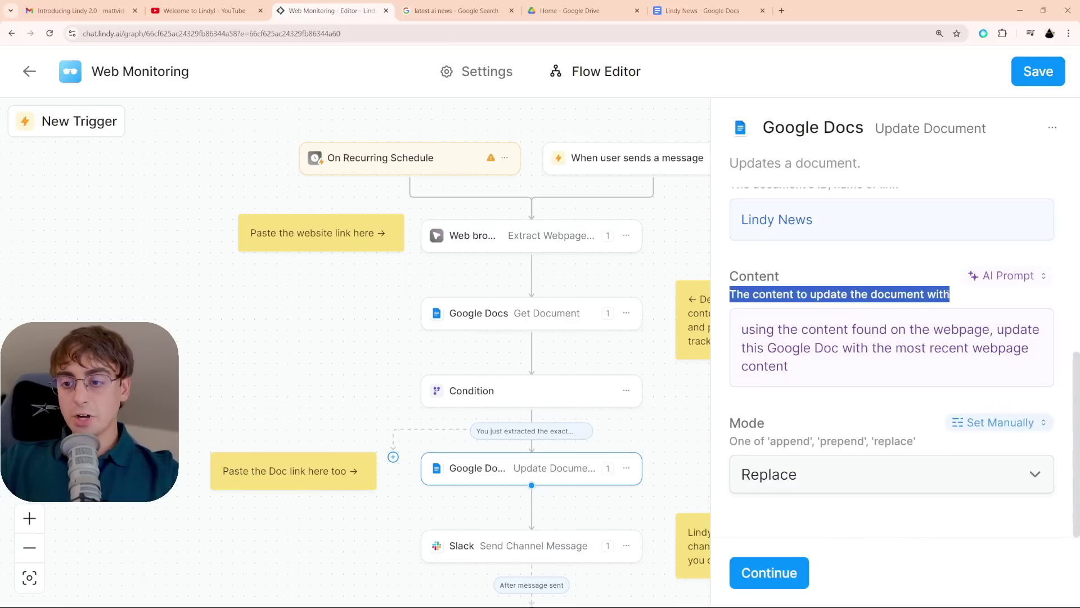
- Examine the fill options for the Update Document step's Content field and read its AI prompt
{"action": "left_click", "coordinate": [998, 277]}
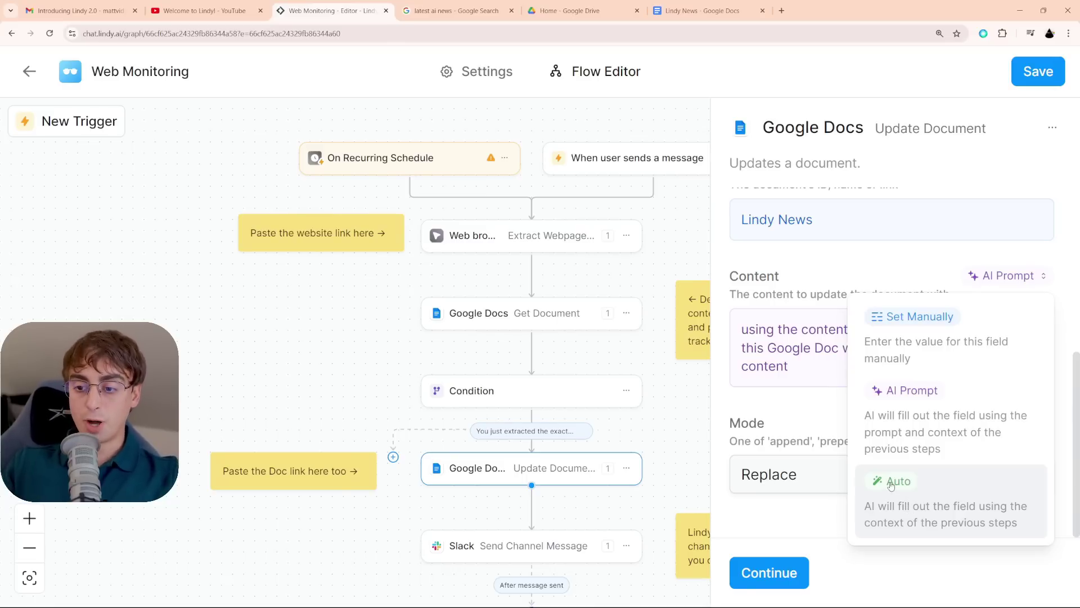
{"action": "left_click", "coordinate": [802, 403]}
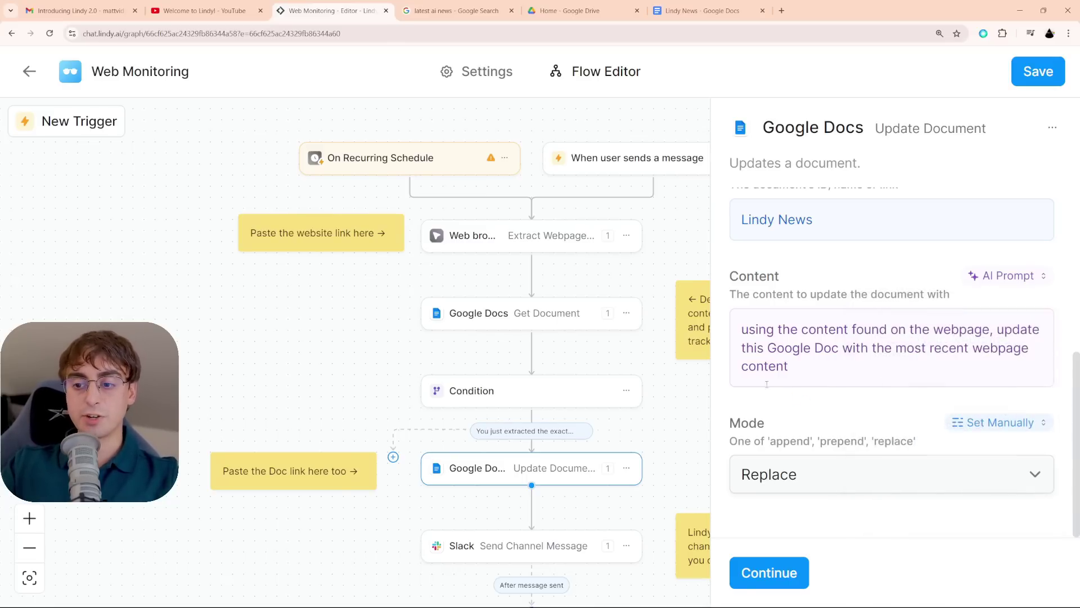
{"action": "left_click", "coordinate": [989, 278]}
{"action": "left_click", "coordinate": [809, 370]}
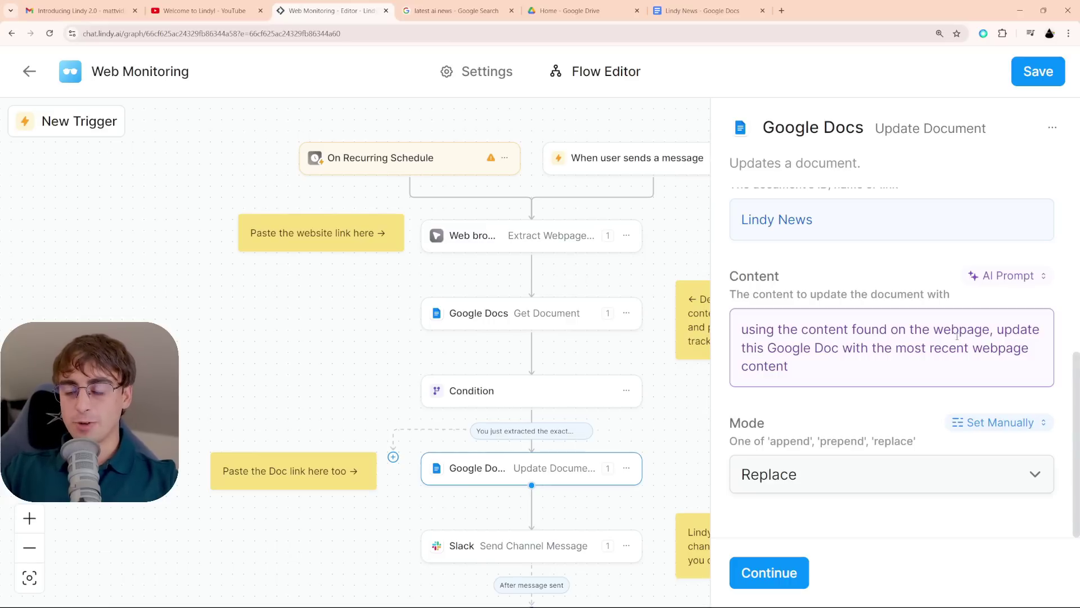
{"action": "left_click", "coordinate": [842, 367]}
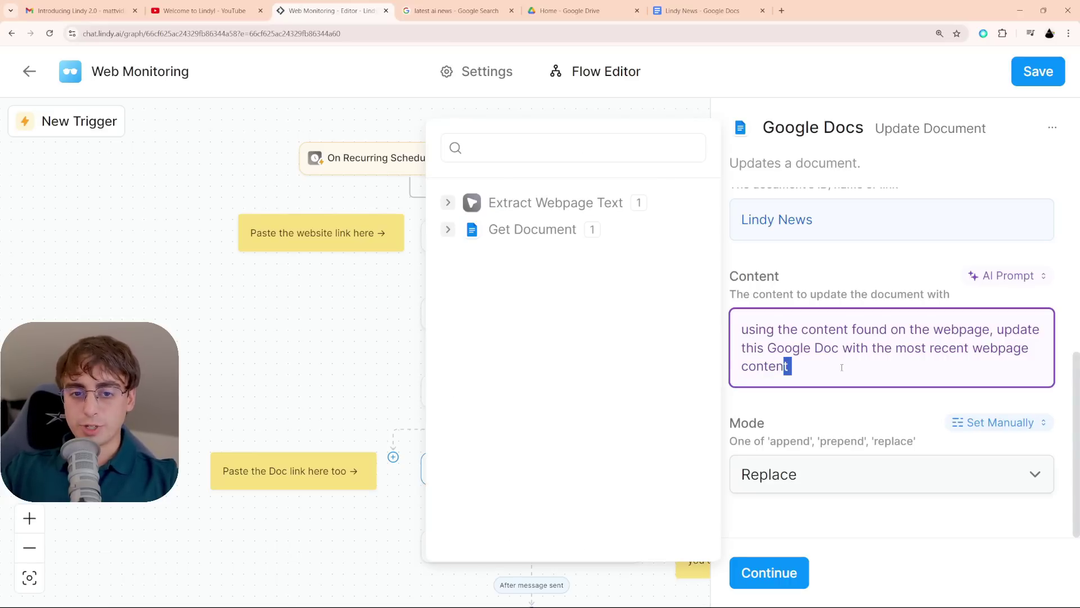
{"action": "left_click", "coordinate": [845, 420]}
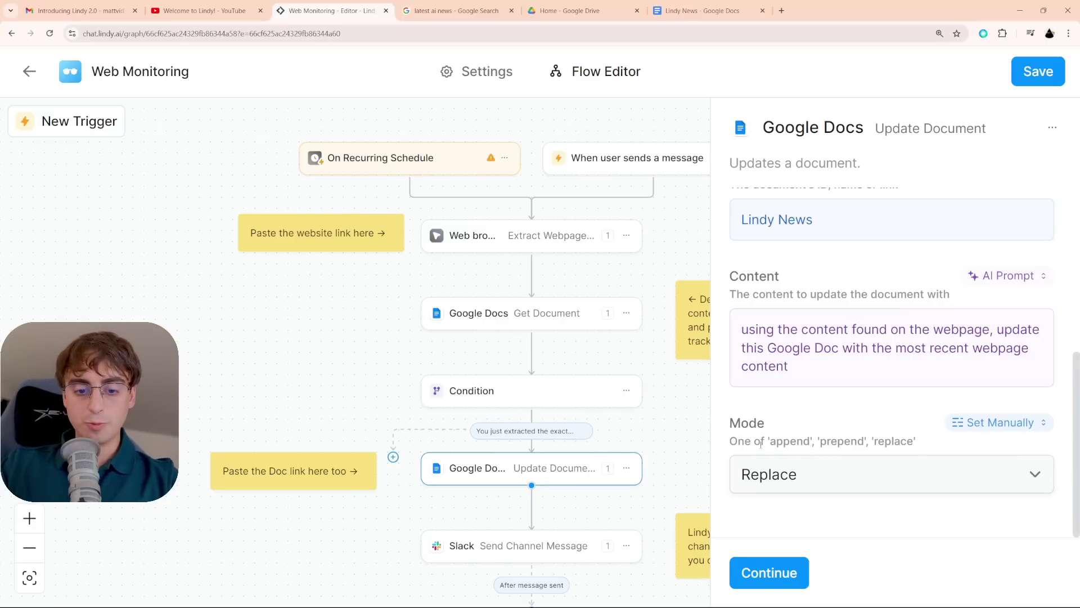
- Compare the Update Document step's mode options and set the mode to Prepend
{"action": "left_click", "coordinate": [797, 478]}
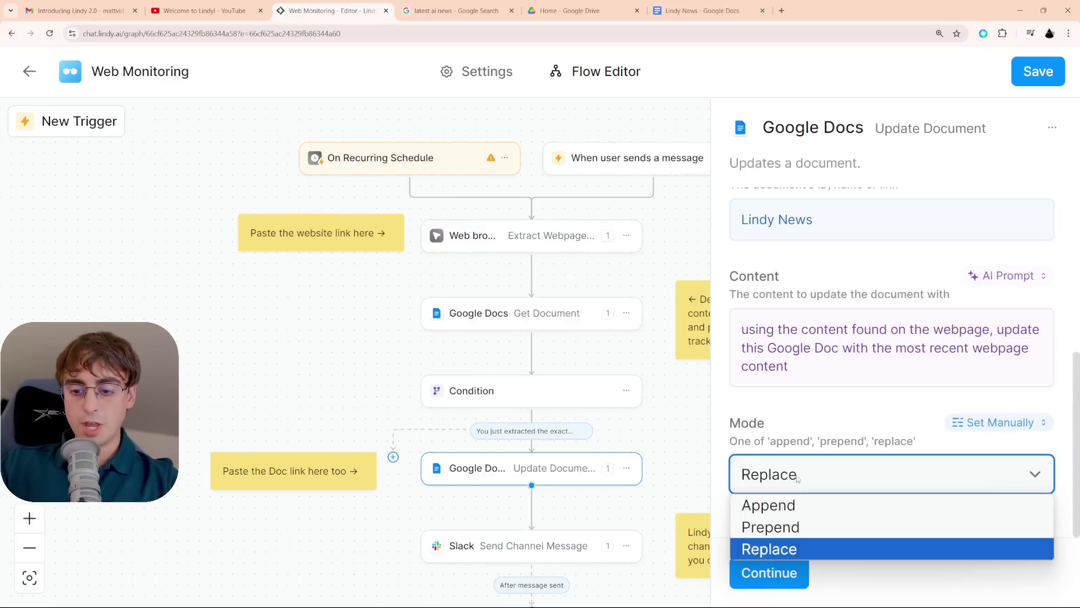
{"action": "left_click", "coordinate": [797, 478]}
{"action": "left_click", "coordinate": [827, 474]}
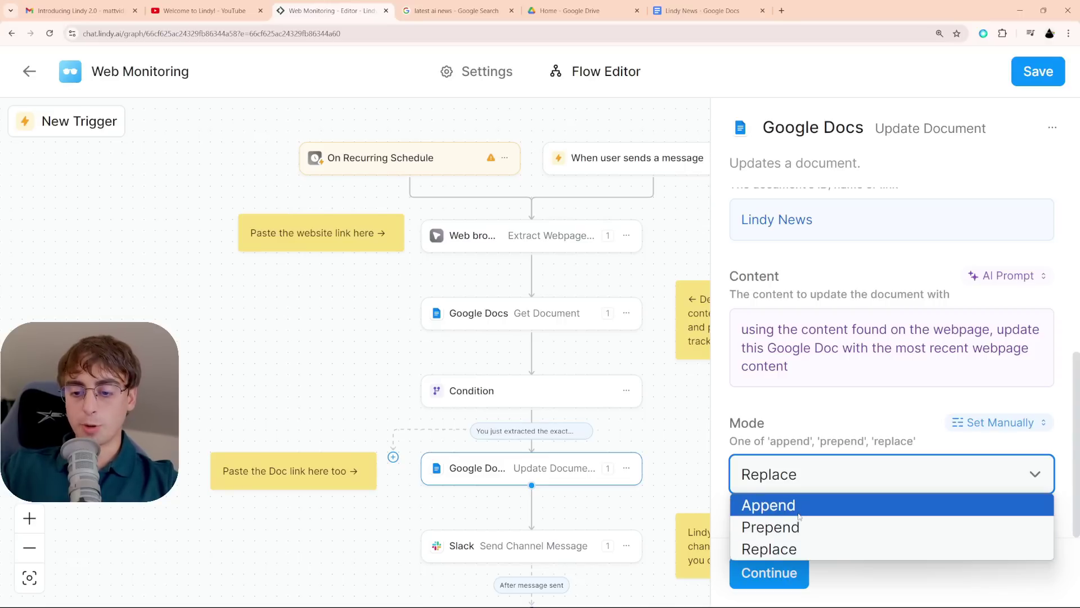
{"action": "left_click", "coordinate": [800, 526]}
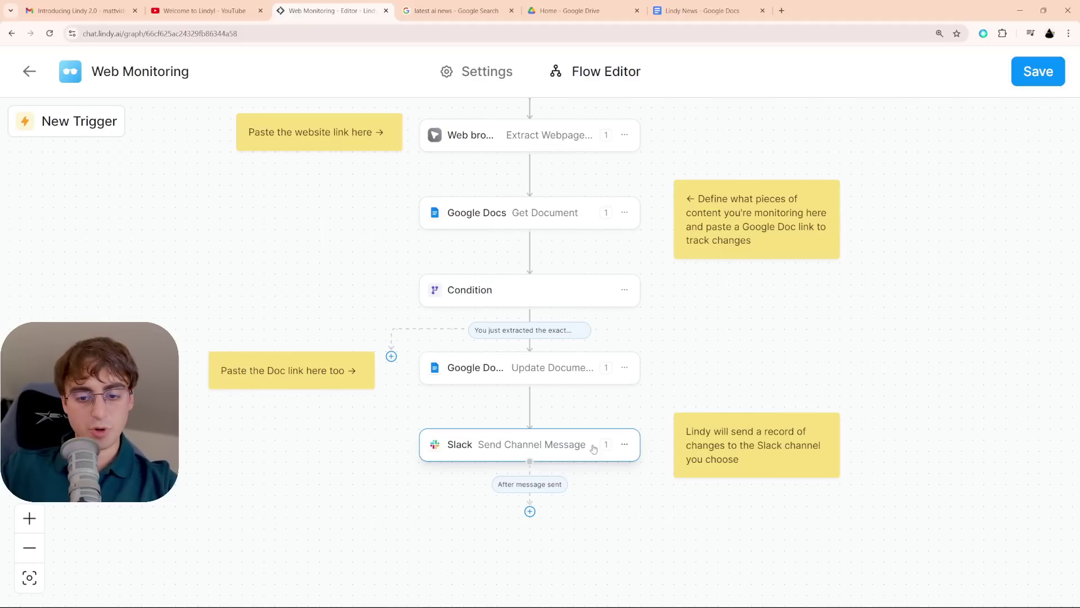
- Remove the Slack Send Channel Message step from the end of the Web Monitoring flow
{"action": "left_click", "coordinate": [624, 445]}
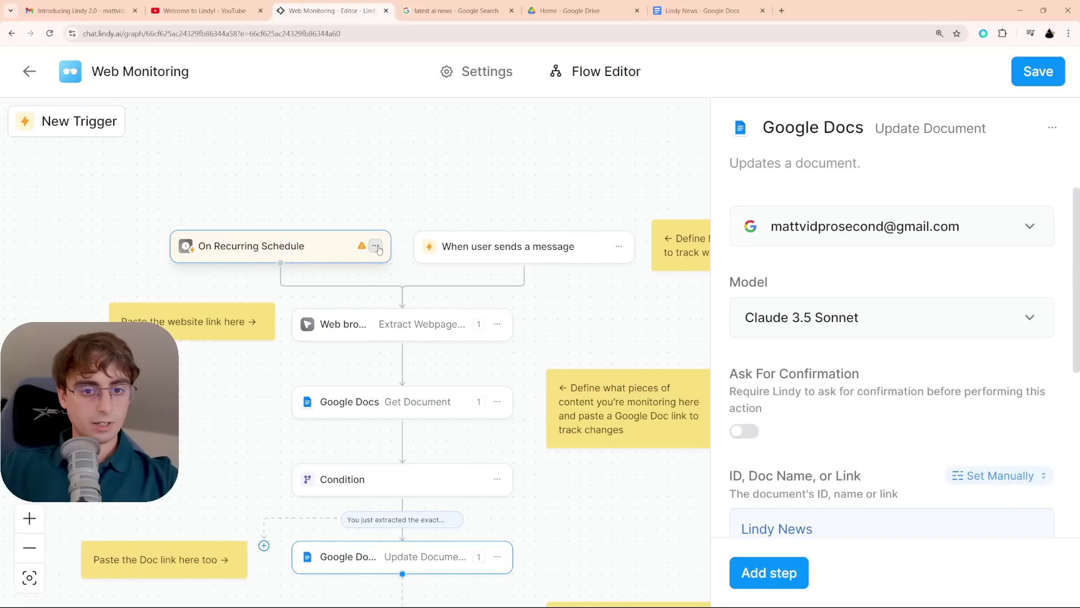
- Delete the On Recurring Schedule trigger from the Web Monitoring flow and save the flow
{"action": "left_click", "coordinate": [375, 246]}
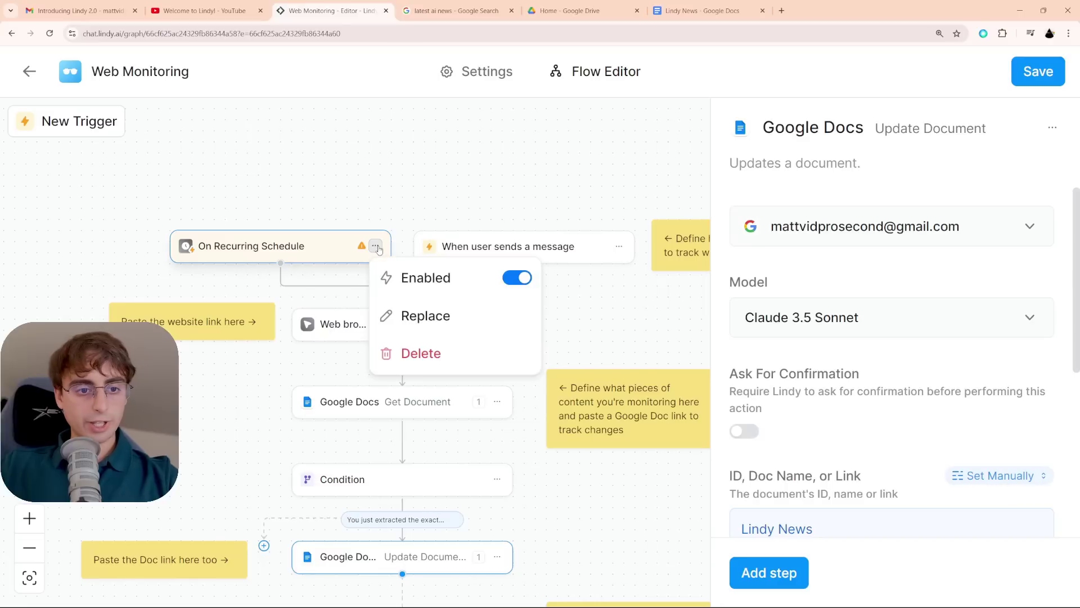
{"action": "left_click", "coordinate": [410, 352]}
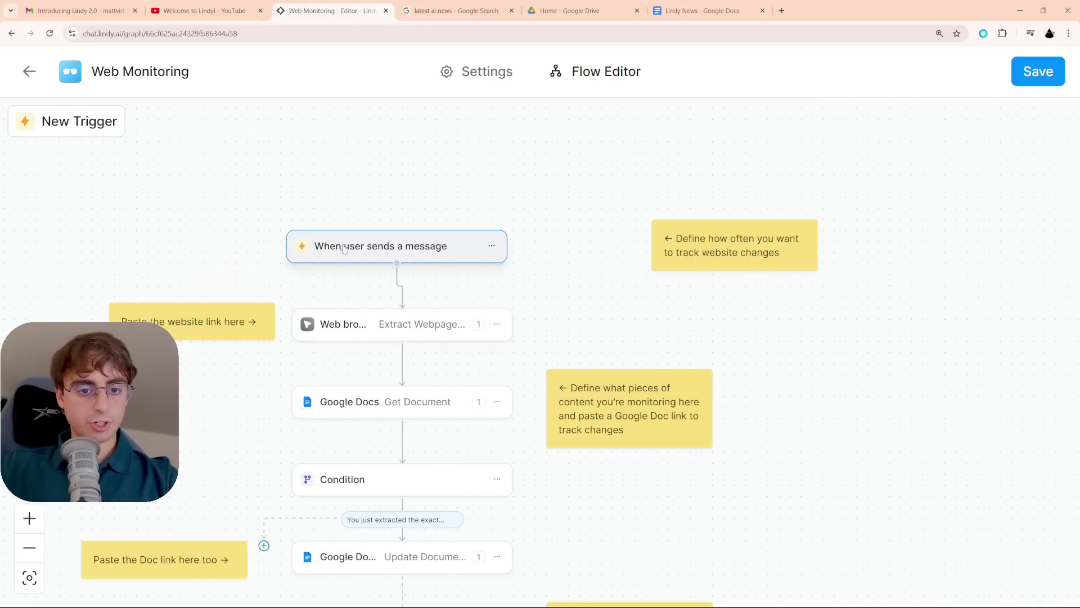
{"action": "left_click", "coordinate": [1026, 83]}
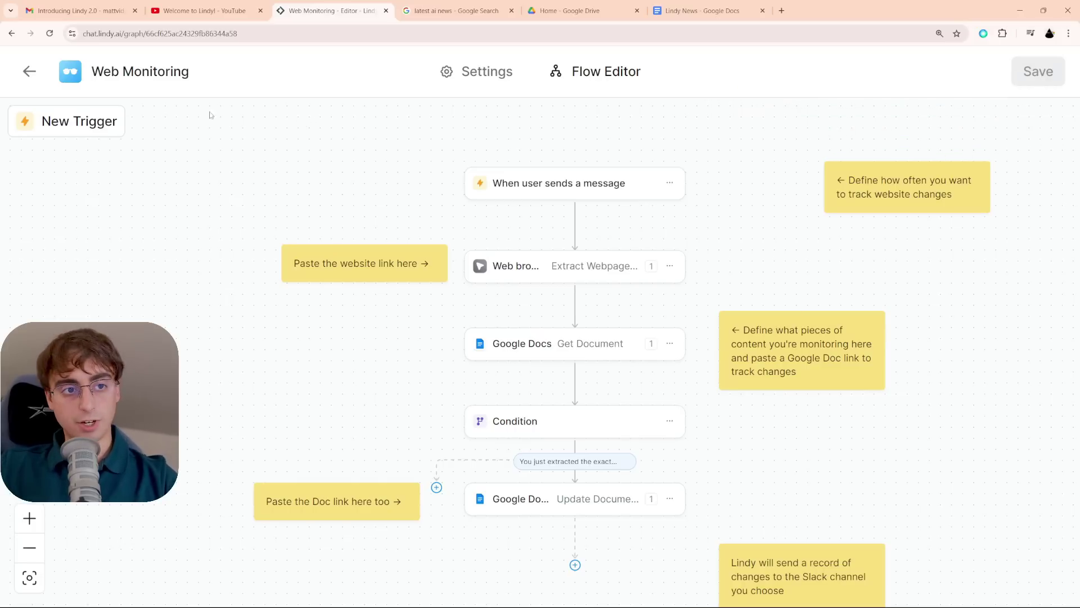
{"action": "left_click_drag", "start_coordinate": [304, 173], "coordinate": [249, 149]}
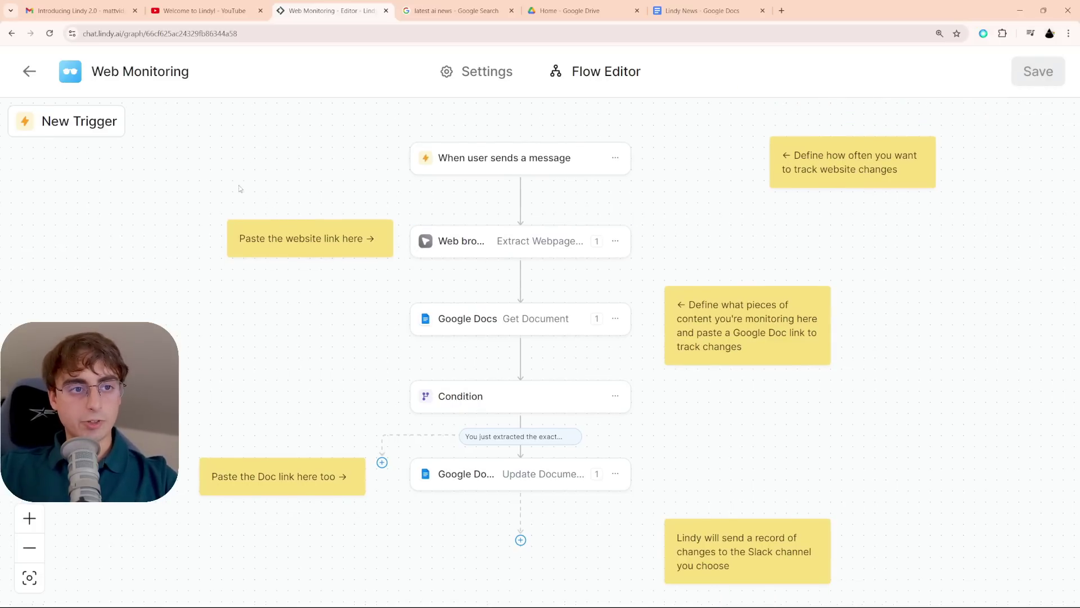
- Run the Web Monitoring Lindy in a new task with the message "go"
{"action": "left_click", "coordinate": [682, 10]}
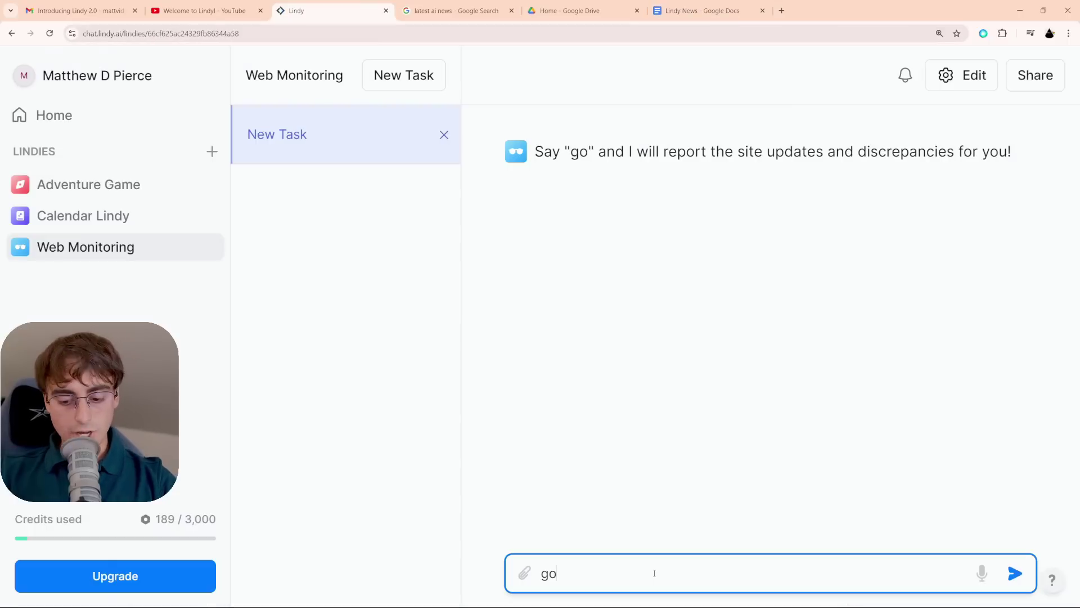
{"action": "key", "text": "Return"}
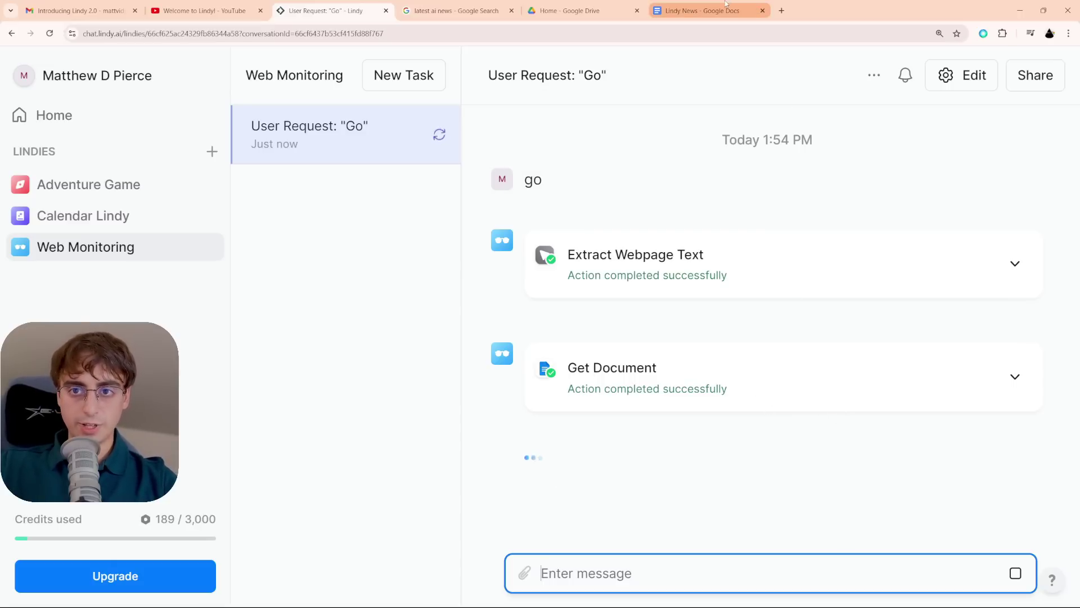
{"action": "left_click", "coordinate": [693, 11]}
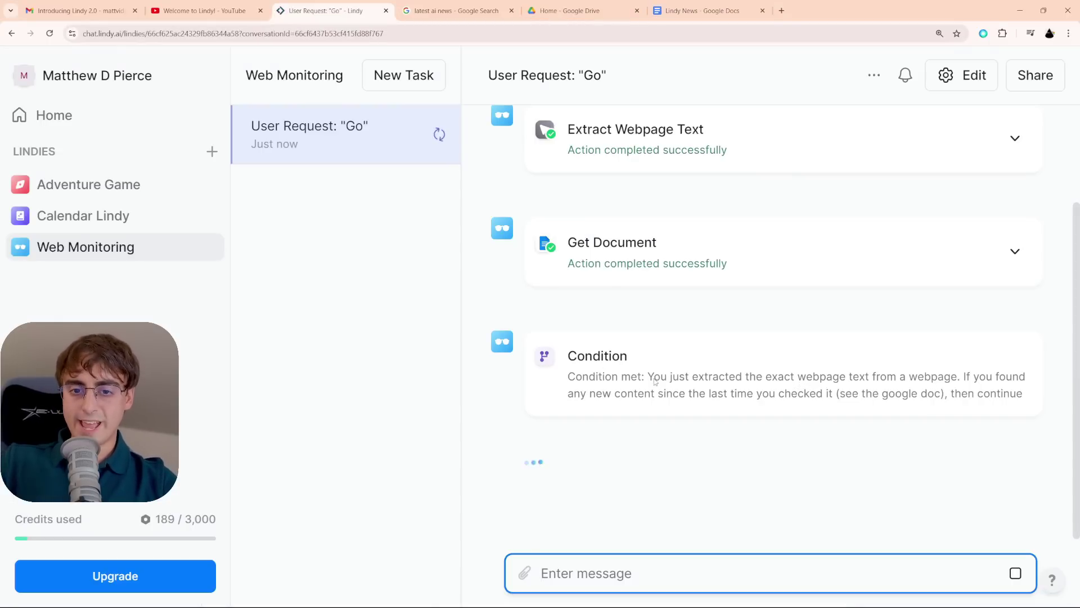
- Review the progress of the running task through its extraction, document and condition actions
{"action": "left_click", "coordinate": [776, 404]}
{"action": "scroll", "coordinate": [726, 257], "scroll_direction": "down", "scroll_amount": 12}
{"action": "scroll", "coordinate": [743, 303], "scroll_direction": "up", "scroll_amount": 1}
{"action": "scroll", "coordinate": [744, 303], "scroll_direction": "up", "scroll_amount": 8}
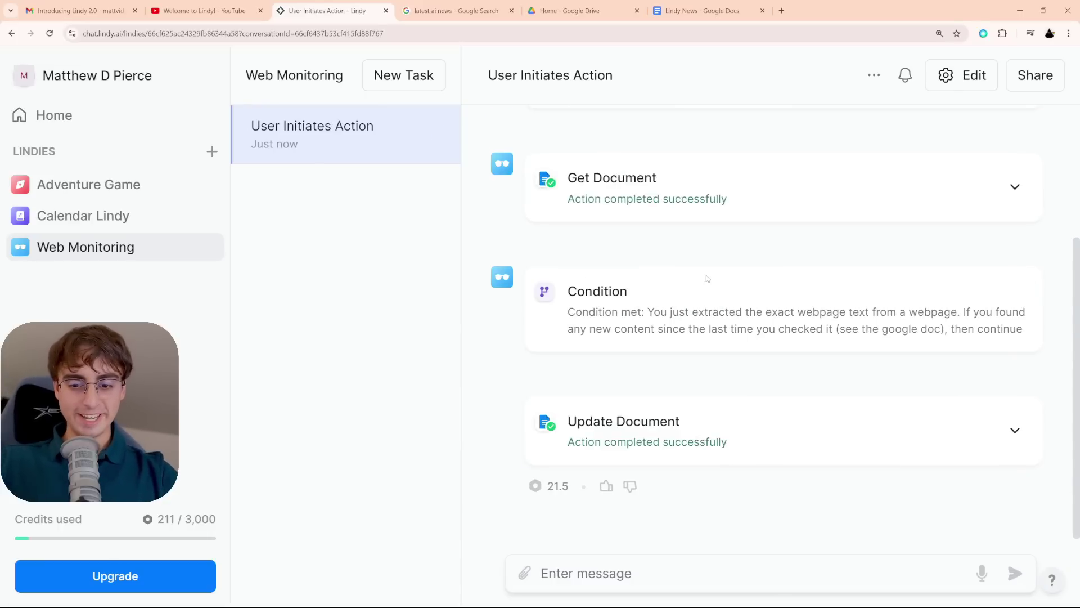
- Read the AI news bullets the run added to the Lindy News Google Doc
{"action": "left_click", "coordinate": [693, 20]}
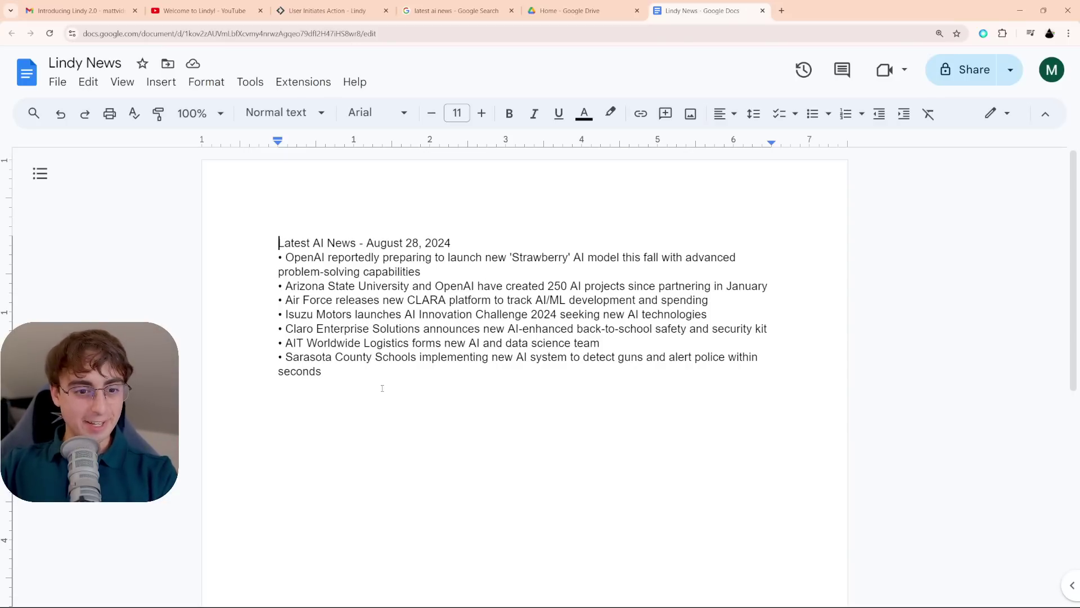
{"action": "left_click_drag", "start_coordinate": [382, 386], "coordinate": [257, 264]}
{"action": "left_click", "coordinate": [485, 375]}
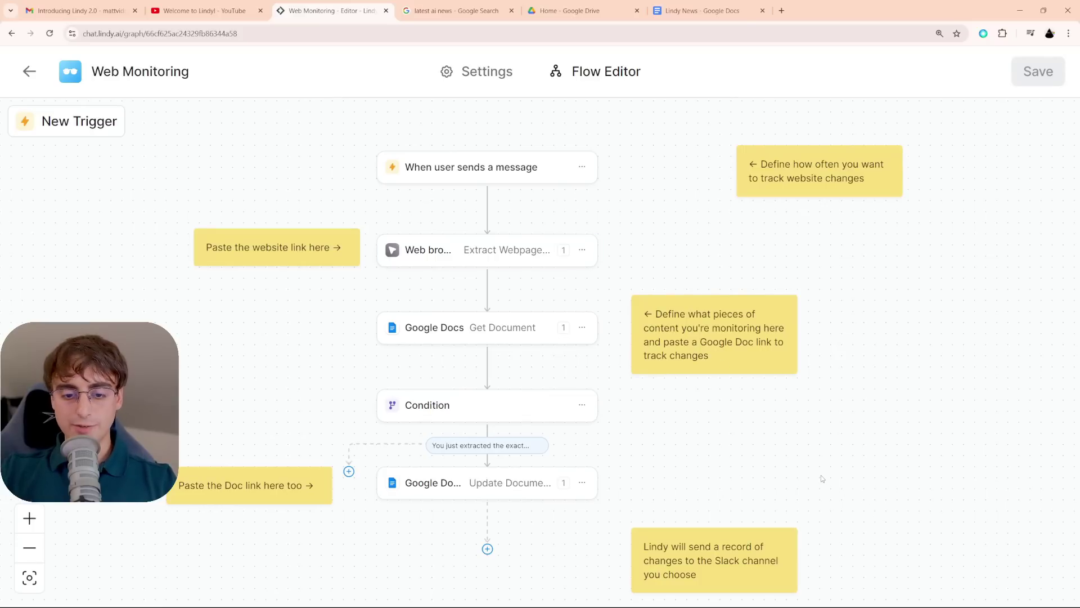
- Add a standalone Chat Send Message action in an empty area of the Web Monitoring flow
{"action": "left_click_drag", "start_coordinate": [918, 397], "coordinate": [97, 337]}
{"action": "right_click", "coordinate": [470, 316]}
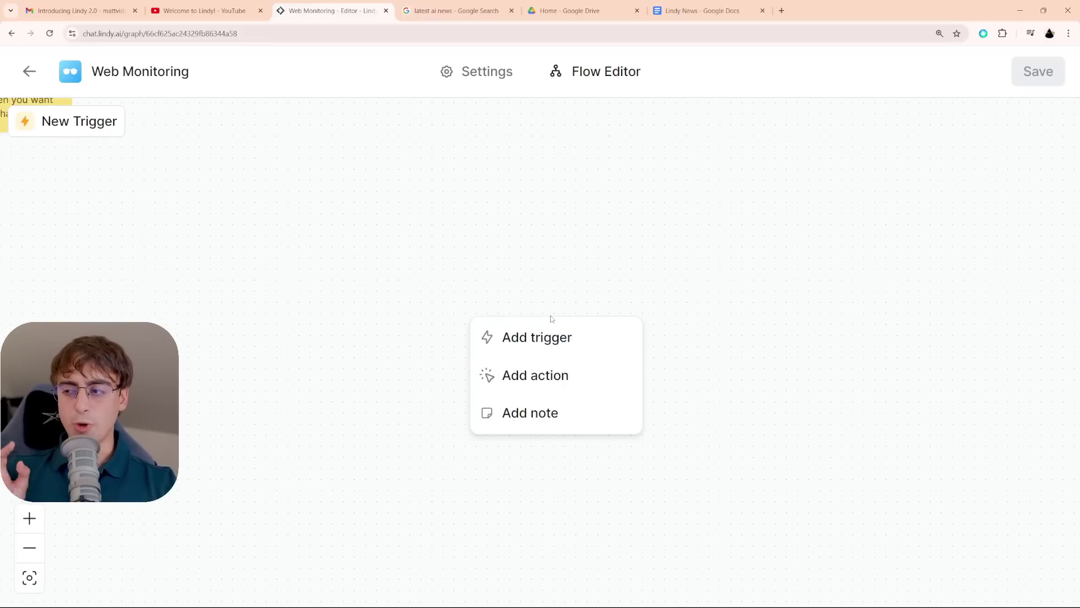
{"action": "left_click", "coordinate": [579, 375]}
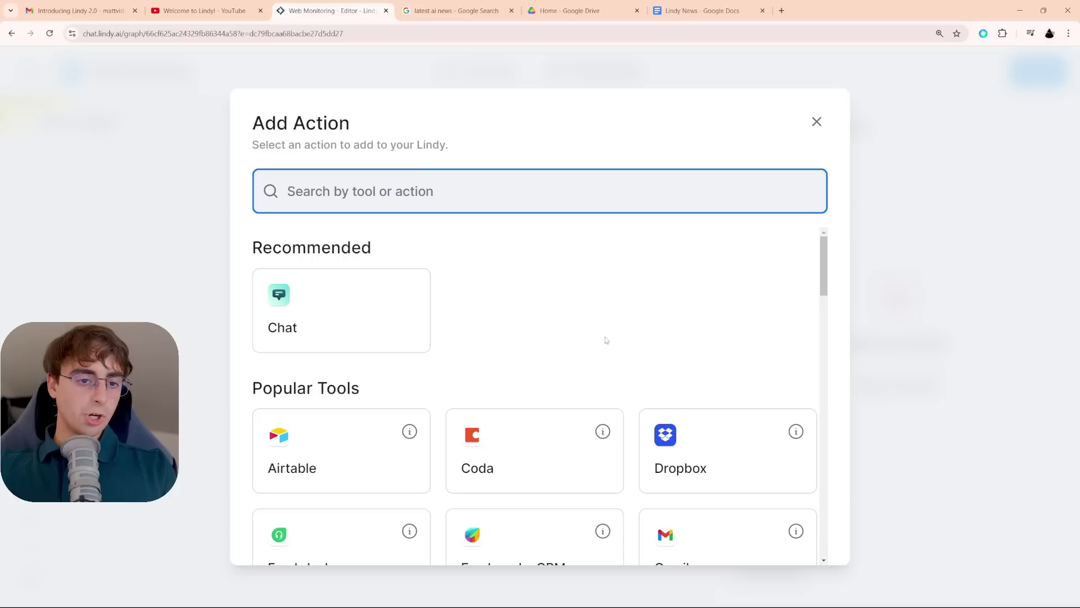
{"action": "left_click", "coordinate": [400, 316]}
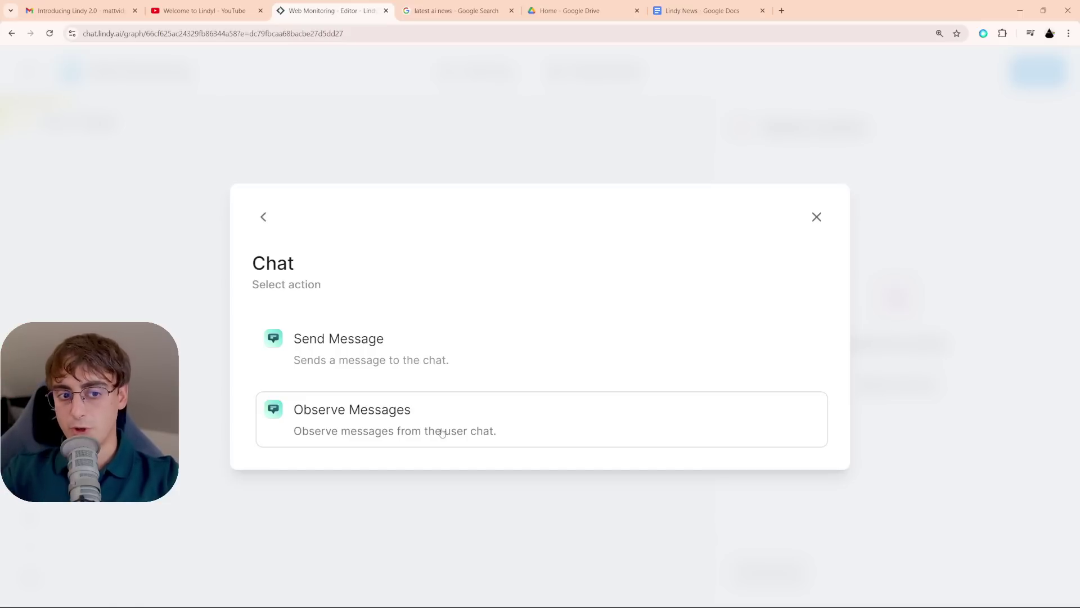
{"action": "left_click", "coordinate": [412, 340]}
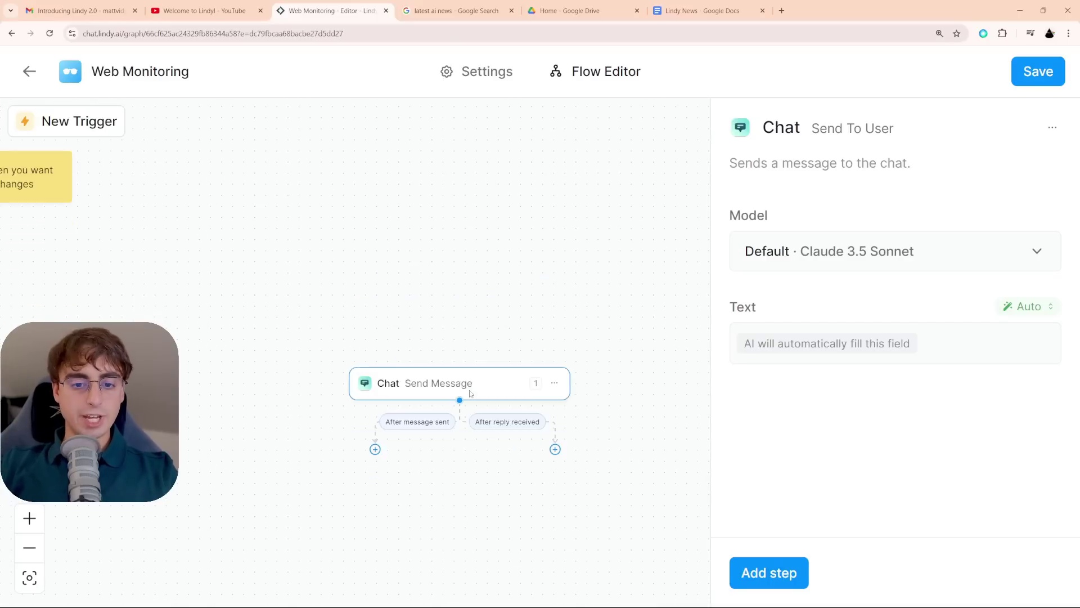
- Start adding an action after the Chat step's After reply received branch and review the available Google Sheets actions
{"action": "left_click", "coordinate": [29, 518]}
{"action": "left_click", "coordinate": [29, 519]}
{"action": "left_click", "coordinate": [29, 518]}
{"action": "left_click_drag", "start_coordinate": [450, 460], "coordinate": [326, 447]}
{"action": "left_click_drag", "start_coordinate": [414, 284], "coordinate": [424, 263]}
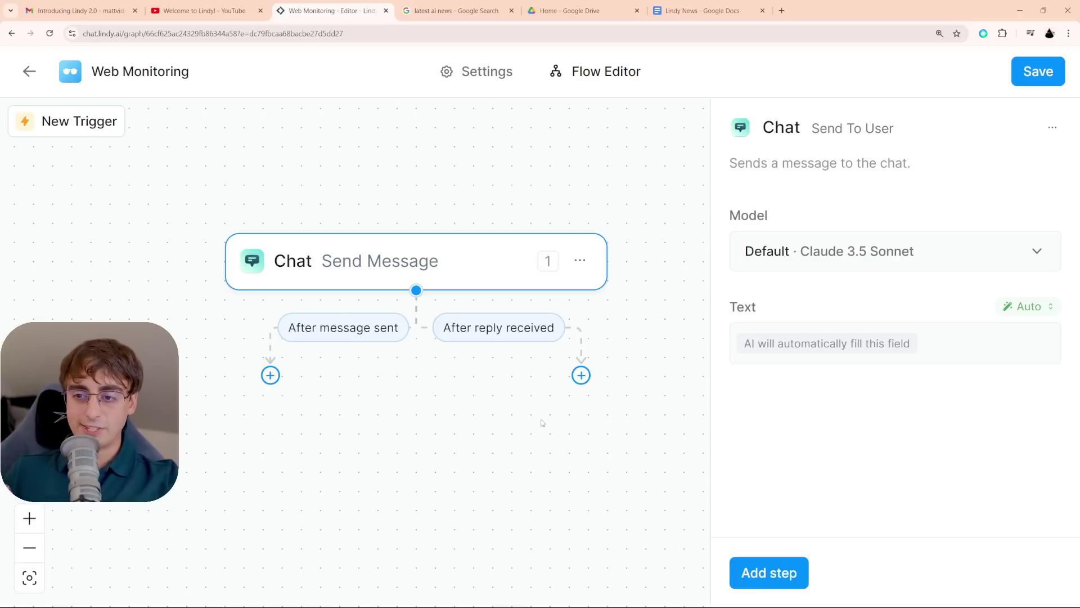
{"action": "left_click", "coordinate": [582, 375]}
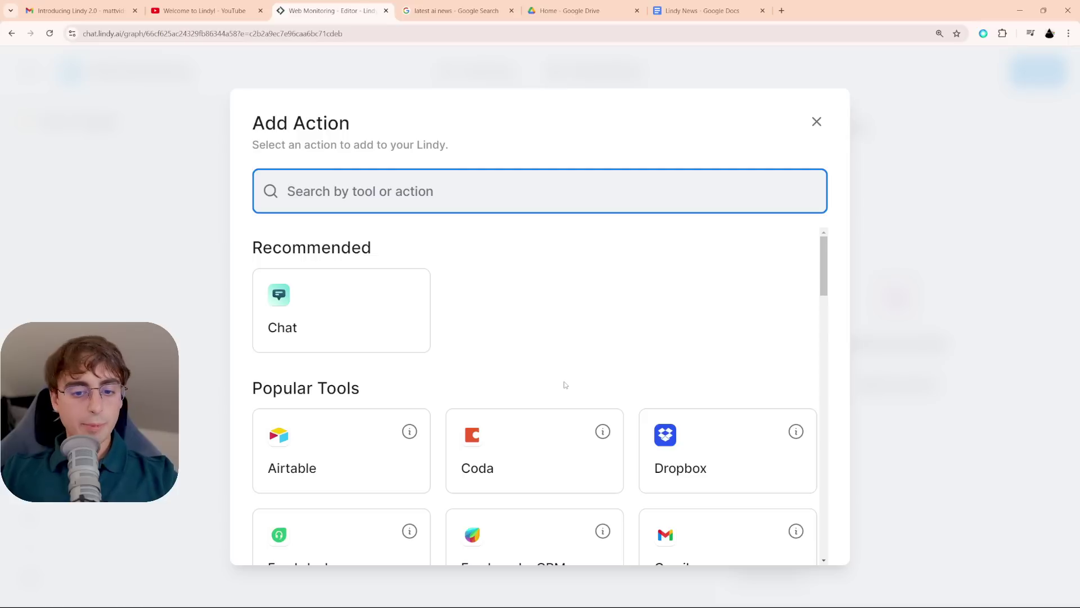
{"action": "scroll", "coordinate": [304, 326], "scroll_direction": "down", "scroll_amount": 5}
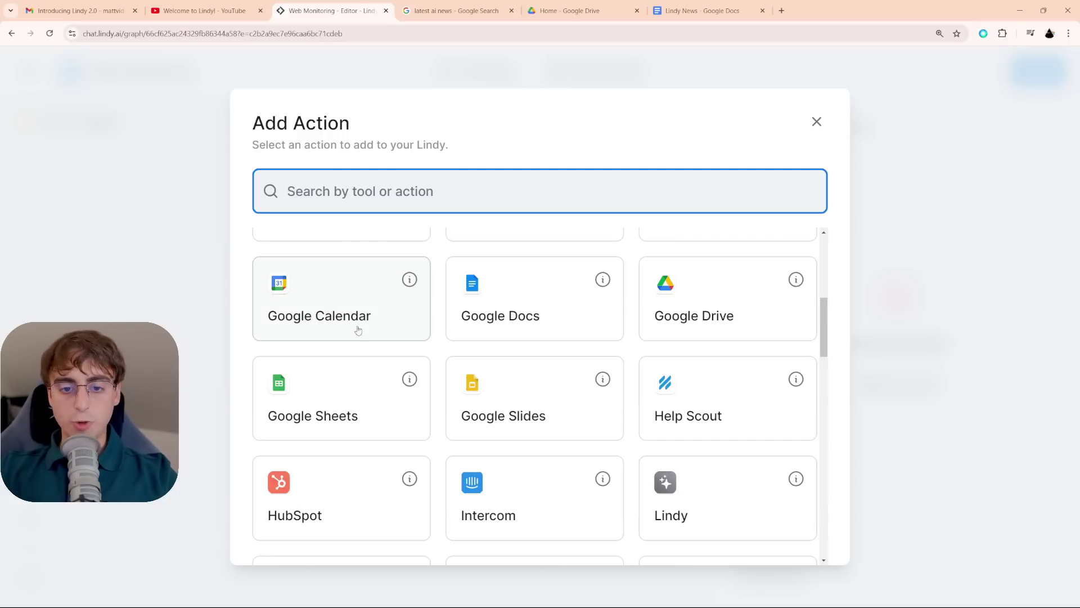
{"action": "left_click", "coordinate": [360, 401]}
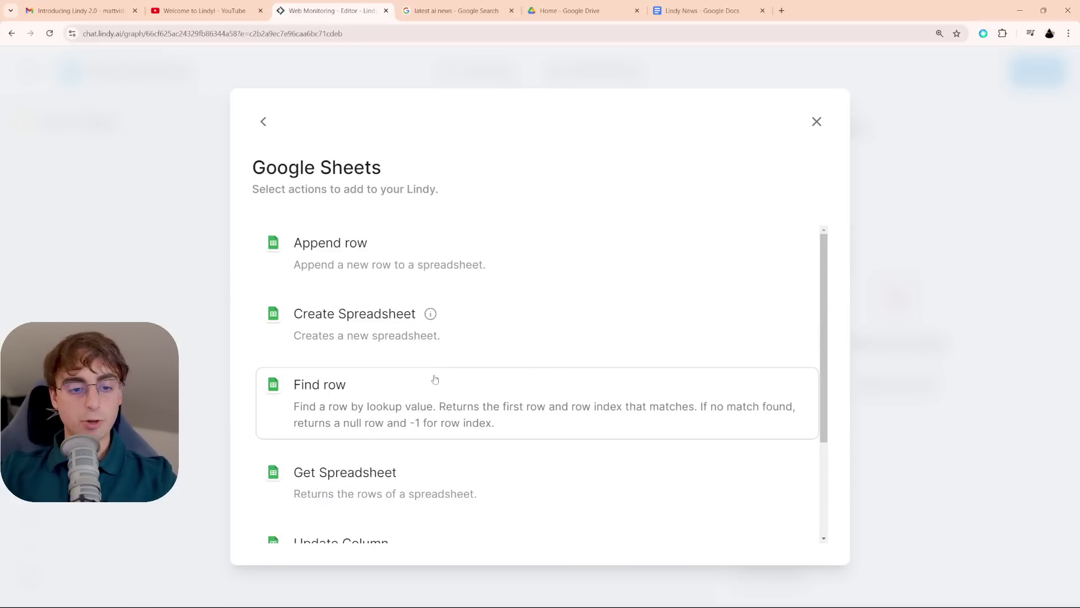
{"action": "scroll", "coordinate": [439, 394], "scroll_direction": "down", "scroll_amount": 3}
{"action": "scroll", "coordinate": [434, 445], "scroll_direction": "up", "scroll_amount": 3}
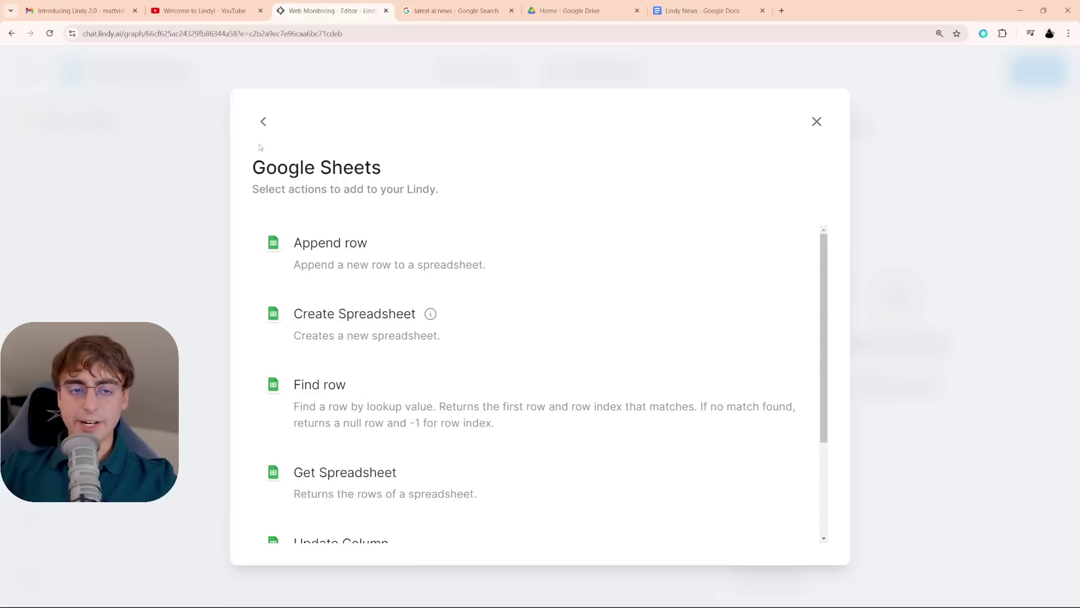
{"action": "left_click", "coordinate": [264, 121]}
- Look through the available Gmail actions and return to the list of tools
{"action": "left_click", "coordinate": [670, 360]}
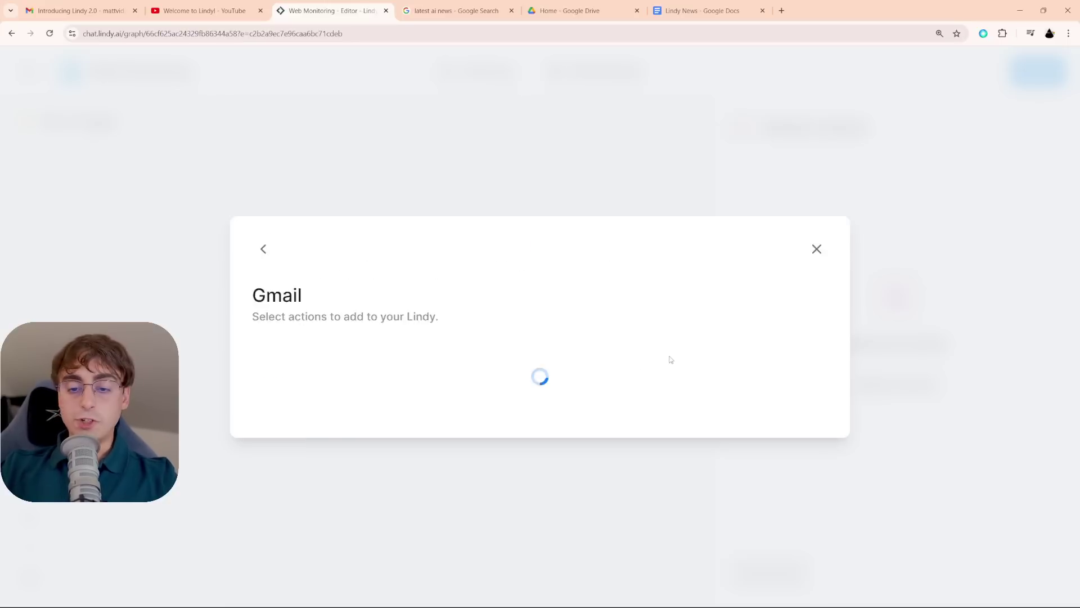
{"action": "scroll", "coordinate": [773, 380], "scroll_direction": "down", "scroll_amount": 1}
{"action": "scroll", "coordinate": [776, 381], "scroll_direction": "down", "scroll_amount": 8}
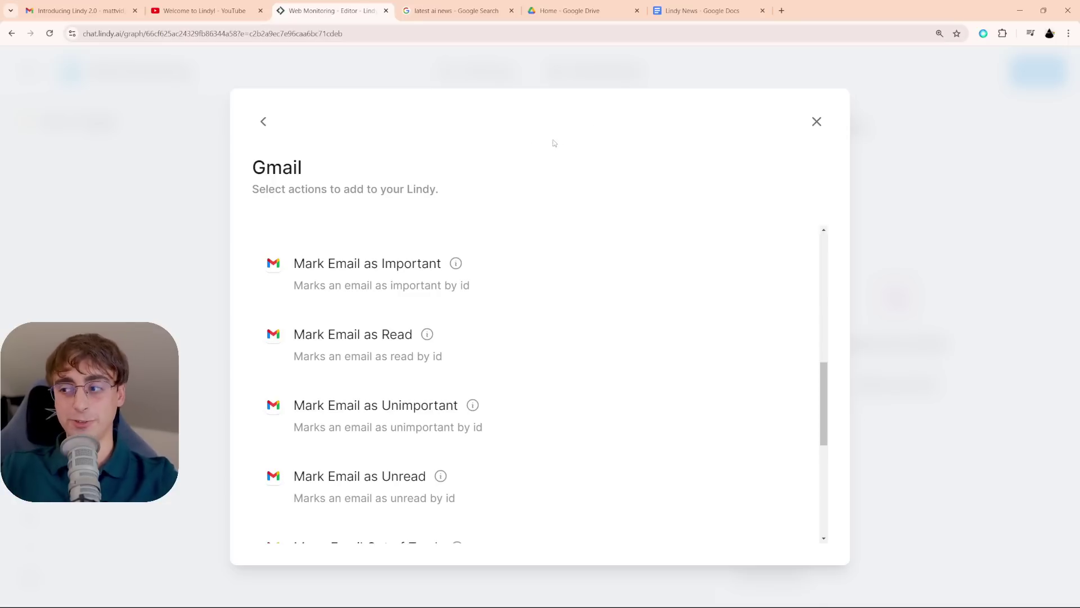
{"action": "left_click", "coordinate": [263, 121]}
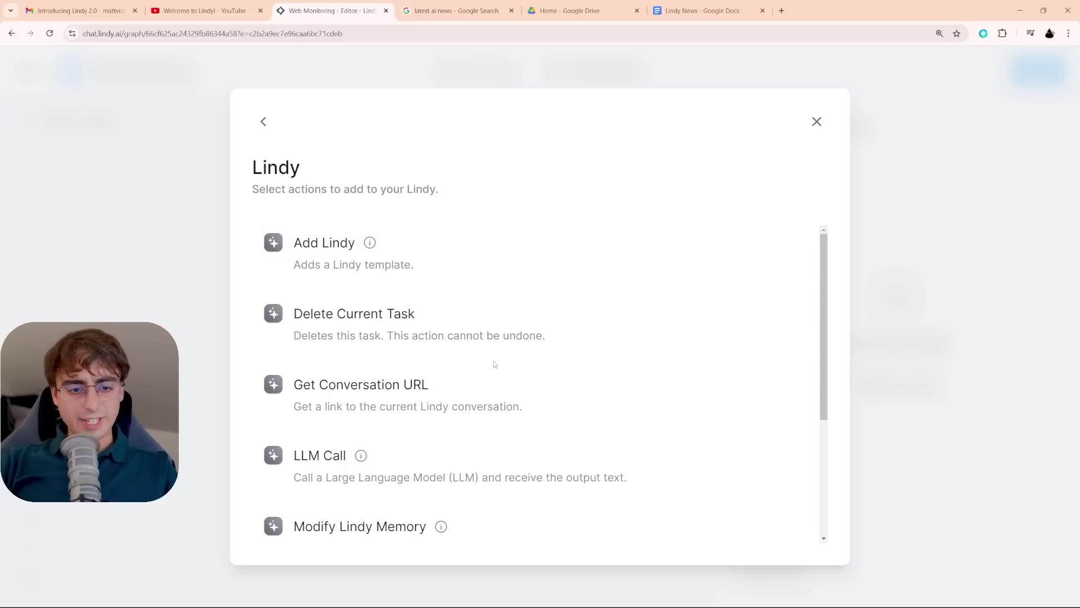
- Look through the available Lindy actions, including LLM Call and Modify Lindy Memory
{"action": "scroll", "coordinate": [493, 368], "scroll_direction": "down", "scroll_amount": 2}
{"action": "scroll", "coordinate": [417, 393], "scroll_direction": "down", "scroll_amount": 1}
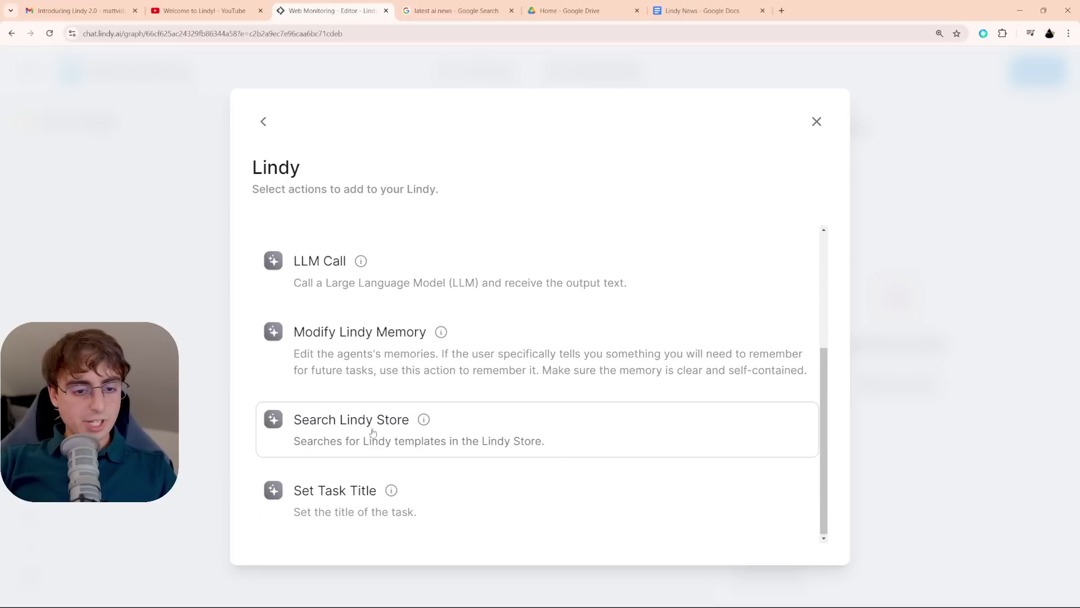
{"action": "scroll", "coordinate": [419, 450], "scroll_direction": "up", "scroll_amount": 2}
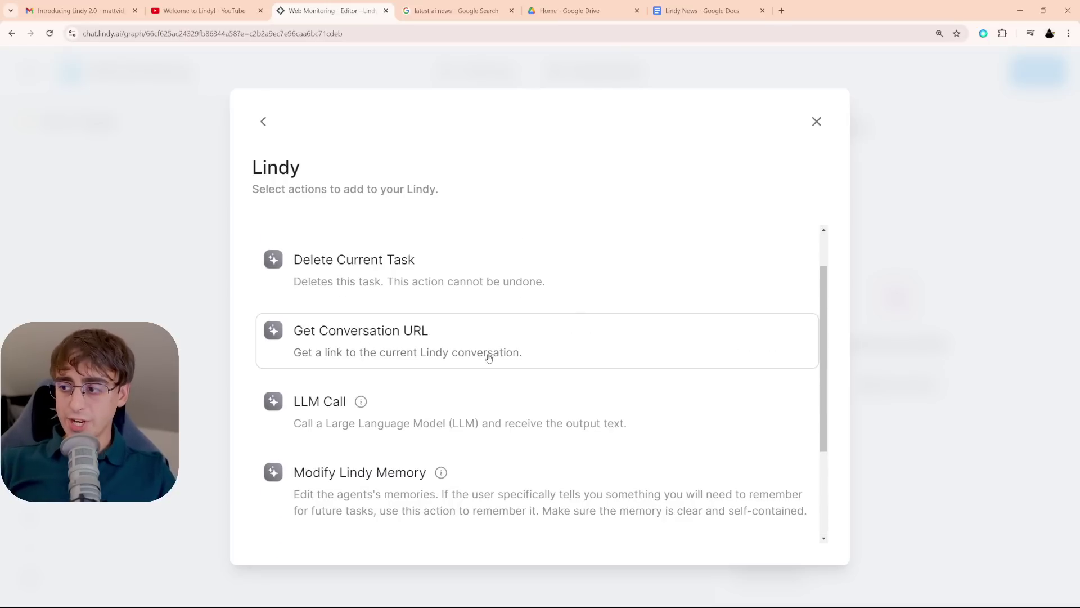
{"action": "left_click", "coordinate": [263, 122]}
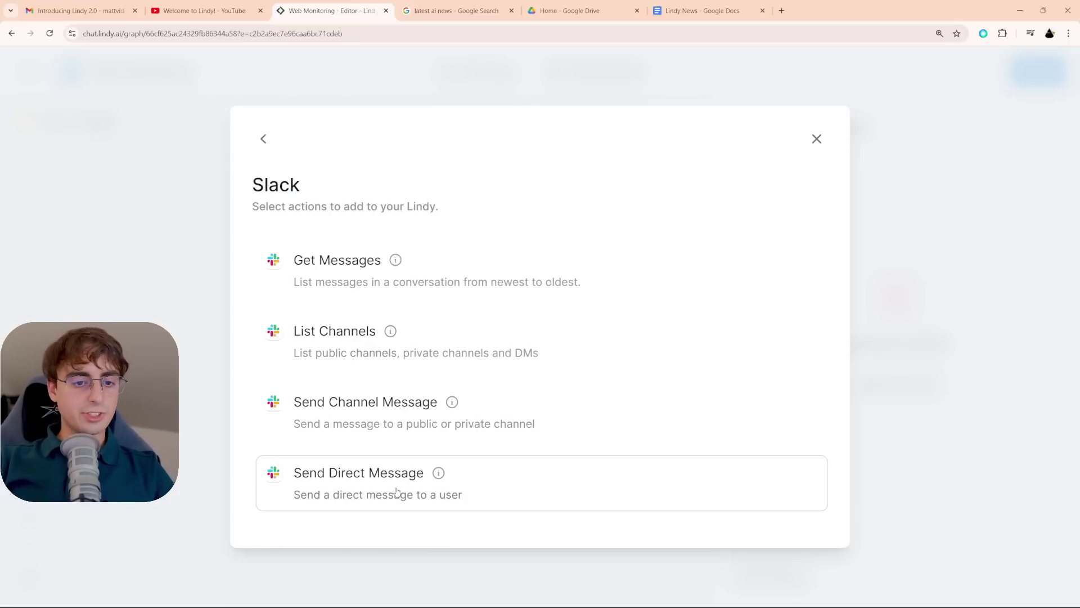
- Check which actions are offered for Slack and for the Web browser tool
{"action": "left_click", "coordinate": [263, 139]}
{"action": "scroll", "coordinate": [522, 430], "scroll_direction": "down", "scroll_amount": 10}
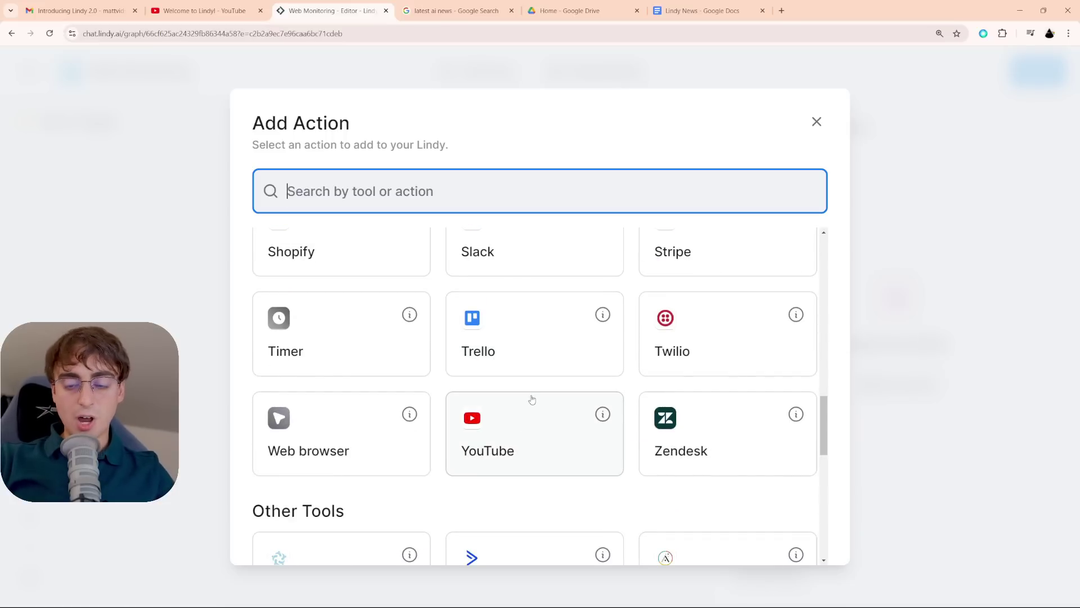
{"action": "left_click", "coordinate": [355, 427]}
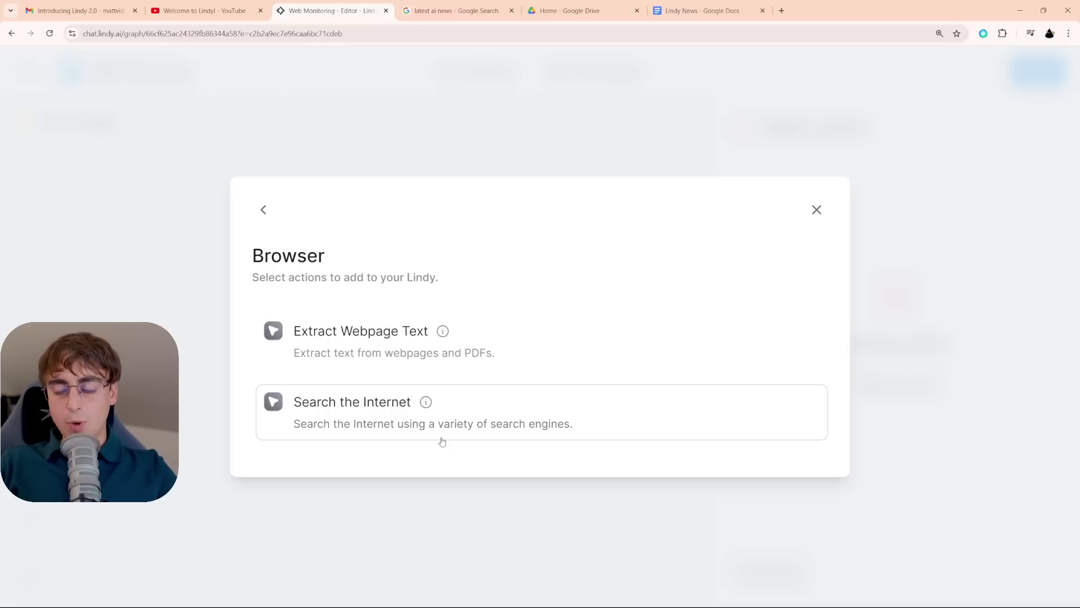
{"action": "left_click", "coordinate": [263, 210]}
- Check which actions the Lindy Mail tool offers and return to the list of tools
{"action": "scroll", "coordinate": [470, 419], "scroll_direction": "down", "scroll_amount": 10}
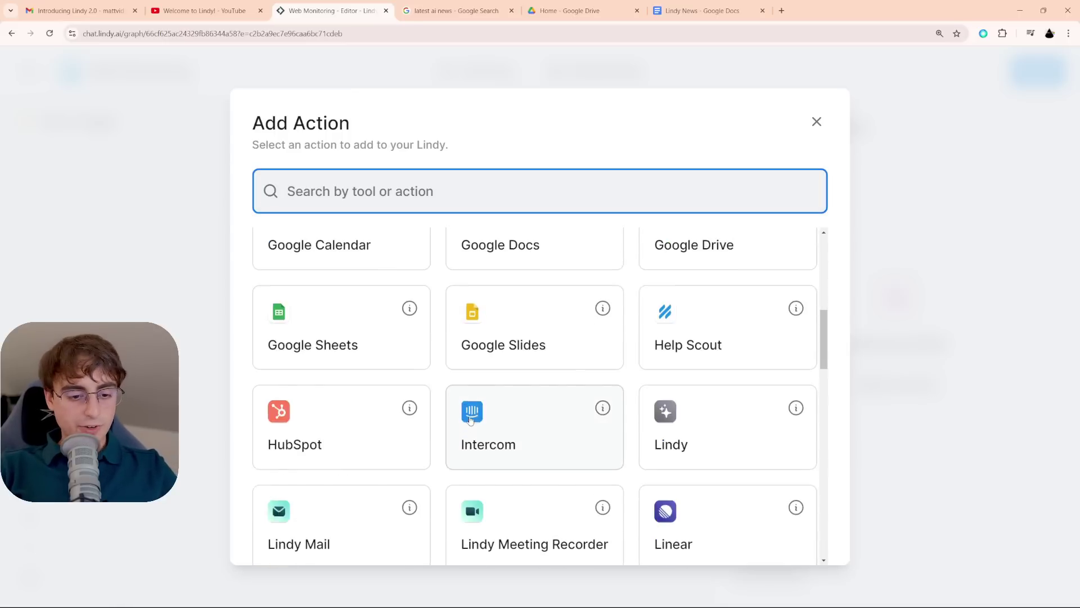
{"action": "scroll", "coordinate": [470, 420], "scroll_direction": "up", "scroll_amount": 3}
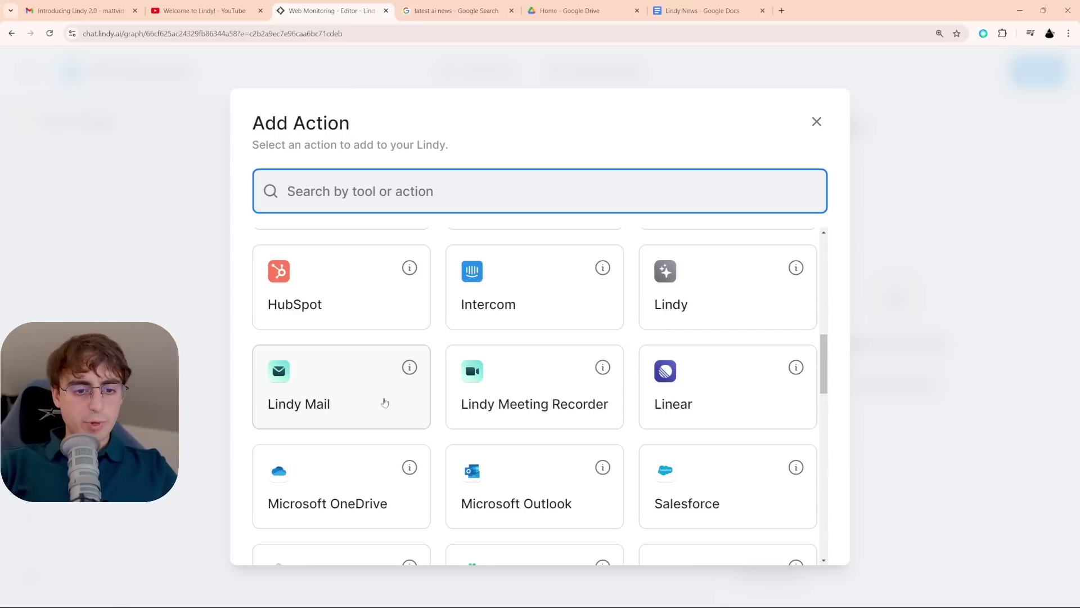
{"action": "left_click", "coordinate": [346, 389]}
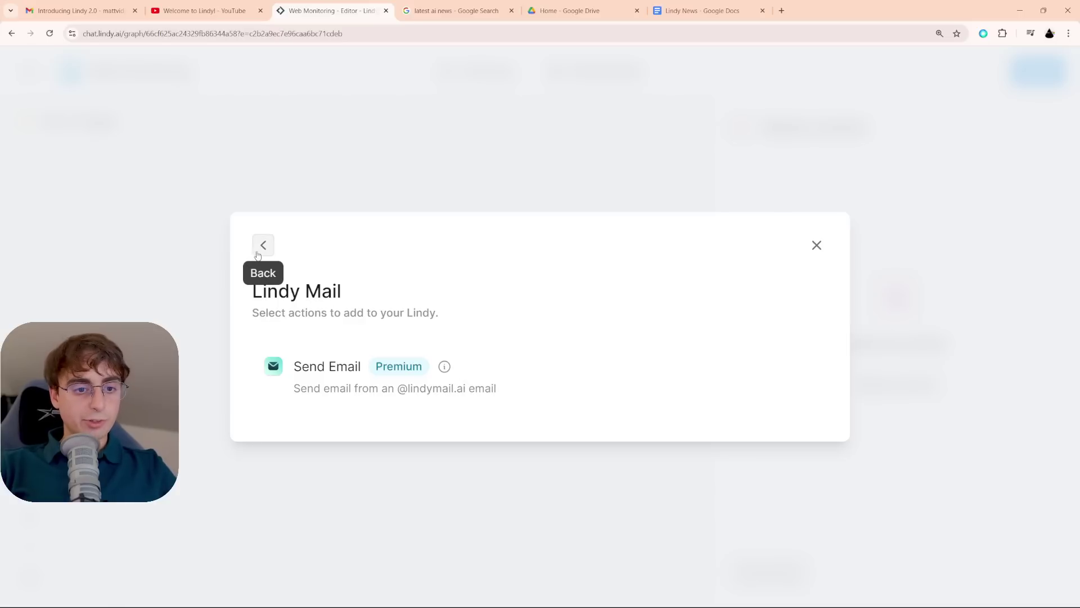
{"action": "left_click", "coordinate": [260, 247]}
- Browse the Other Tools list and inspect the actions offered for DHL and Google Tasks
{"action": "scroll", "coordinate": [562, 410], "scroll_direction": "down", "scroll_amount": 2}
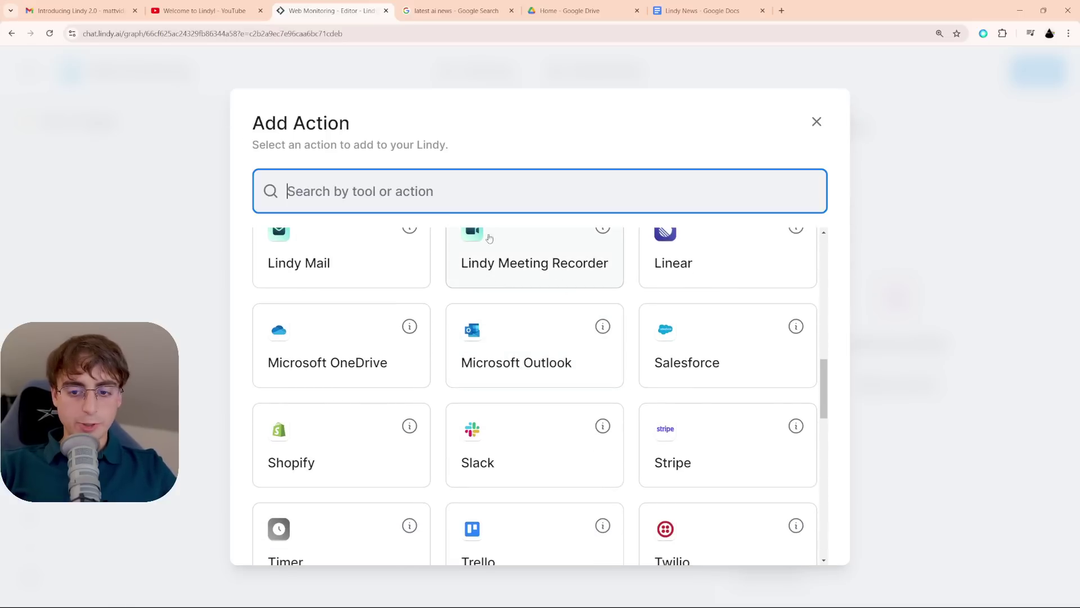
{"action": "scroll", "coordinate": [688, 379], "scroll_direction": "down", "scroll_amount": 10}
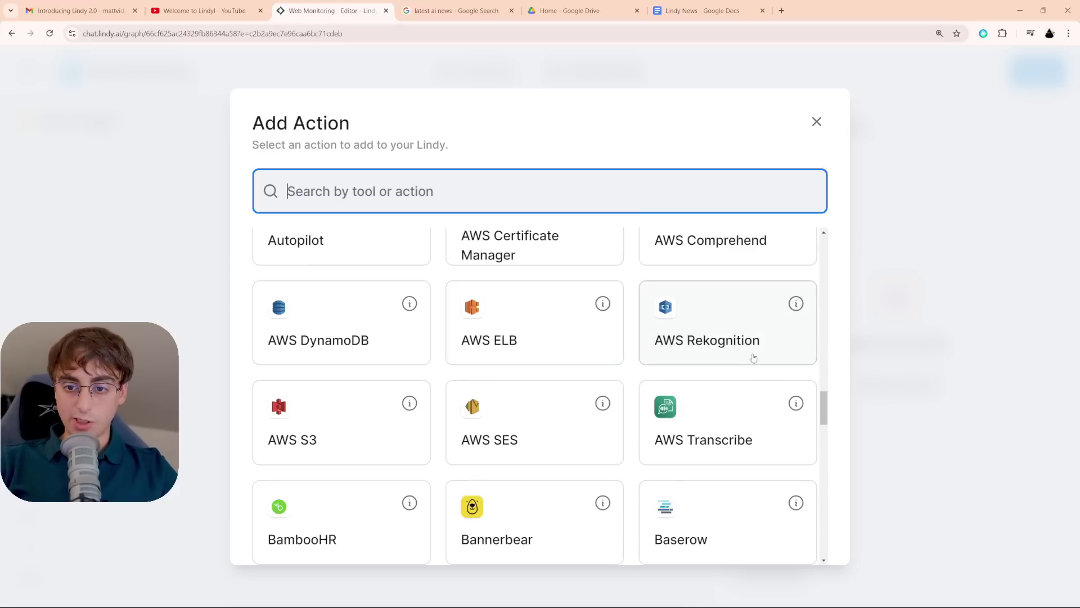
{"action": "scroll", "coordinate": [792, 415], "scroll_direction": "down", "scroll_amount": 5}
{"action": "left_click_drag", "start_coordinate": [827, 467], "coordinate": [821, 520]}
{"action": "left_click", "coordinate": [696, 294]}
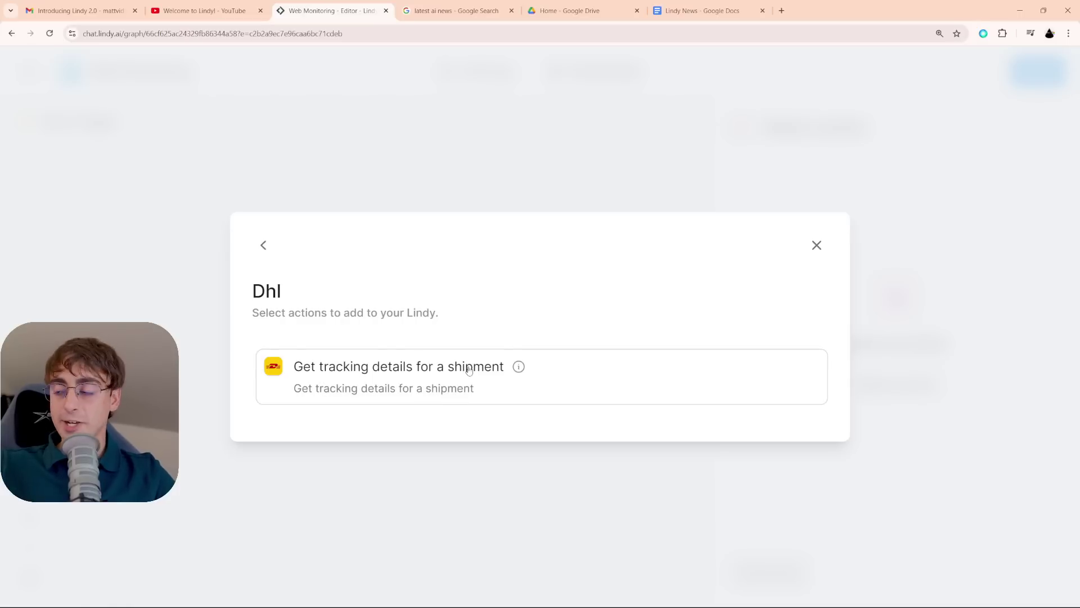
{"action": "left_click", "coordinate": [264, 245]}
{"action": "left_click_drag", "start_coordinate": [820, 251], "coordinate": [818, 354]}
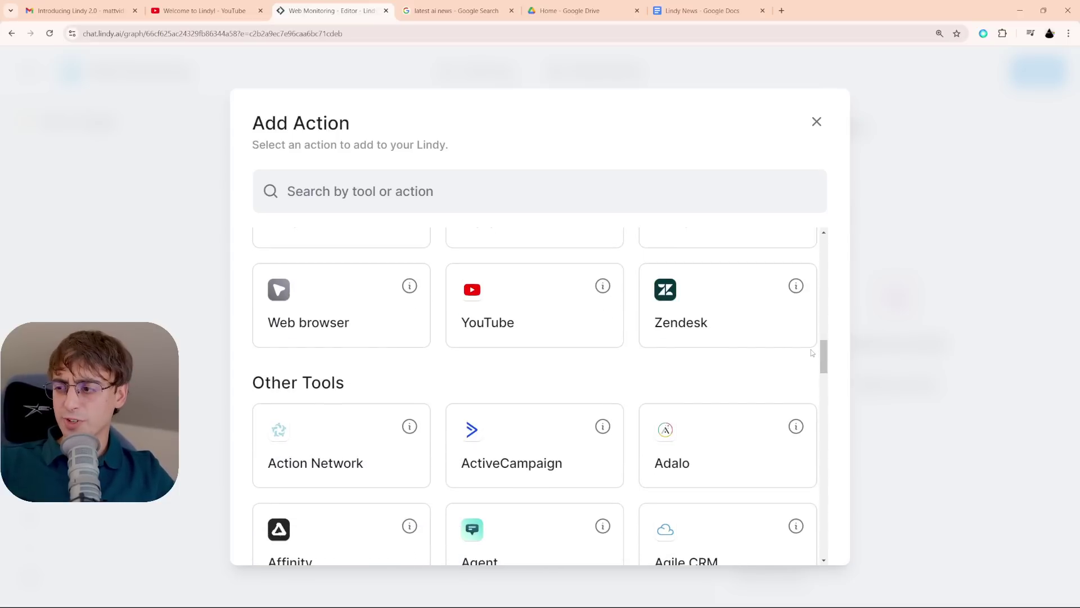
{"action": "left_click_drag", "start_coordinate": [815, 359], "coordinate": [808, 430]}
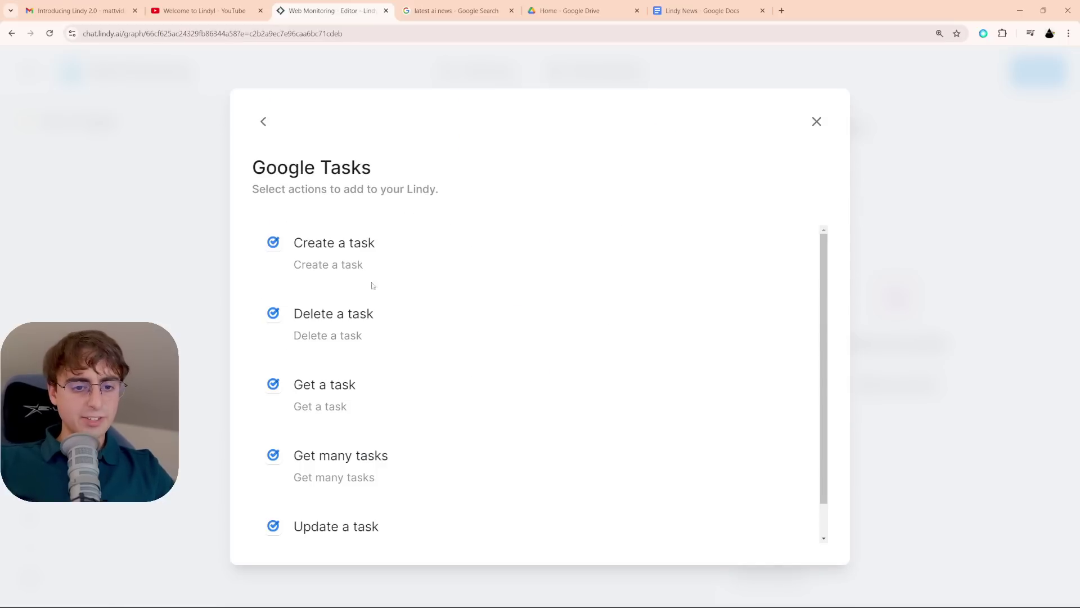
- Look over the remaining Google Tasks actions, return to the tools list and browse Other Tools as far as OpenAI
{"action": "scroll", "coordinate": [408, 370], "scroll_direction": "down", "scroll_amount": 1}
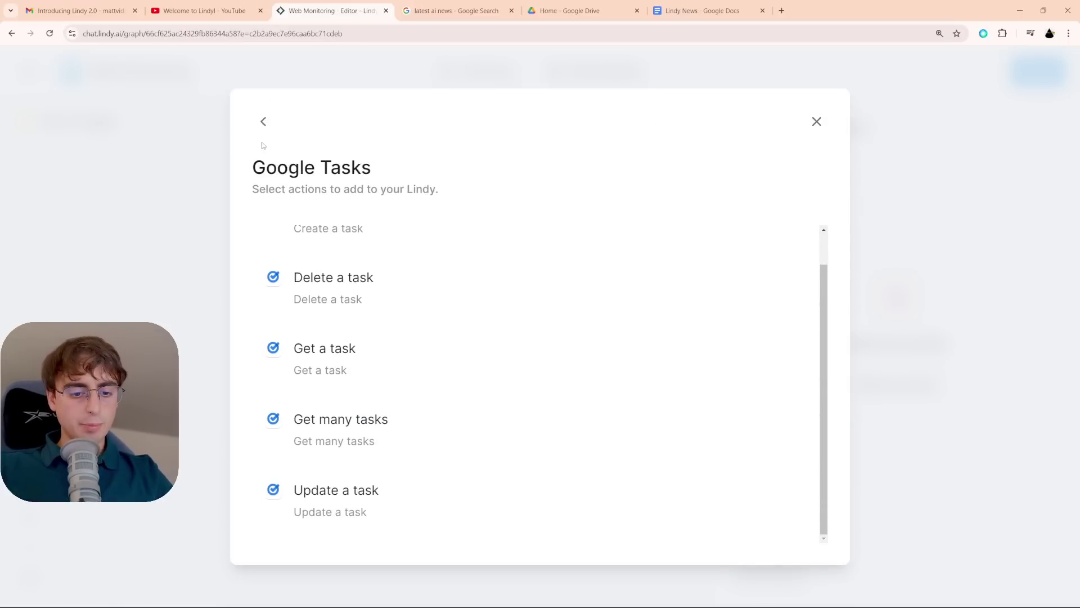
{"action": "left_click", "coordinate": [262, 121]}
{"action": "left_click_drag", "start_coordinate": [828, 366], "coordinate": [798, 446]}
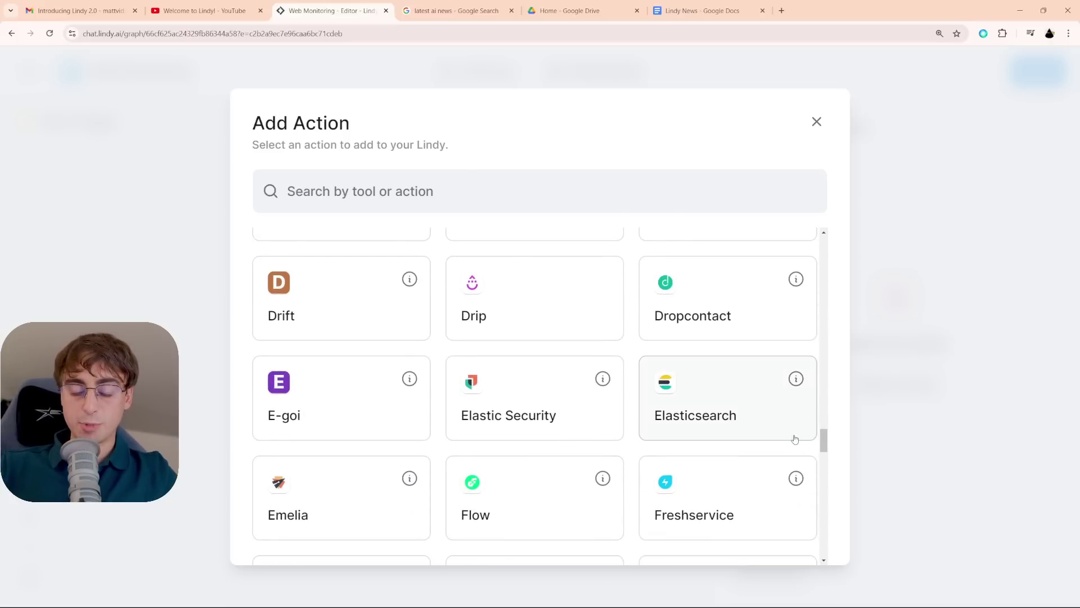
{"action": "scroll", "coordinate": [795, 439], "scroll_direction": "down", "scroll_amount": 7}
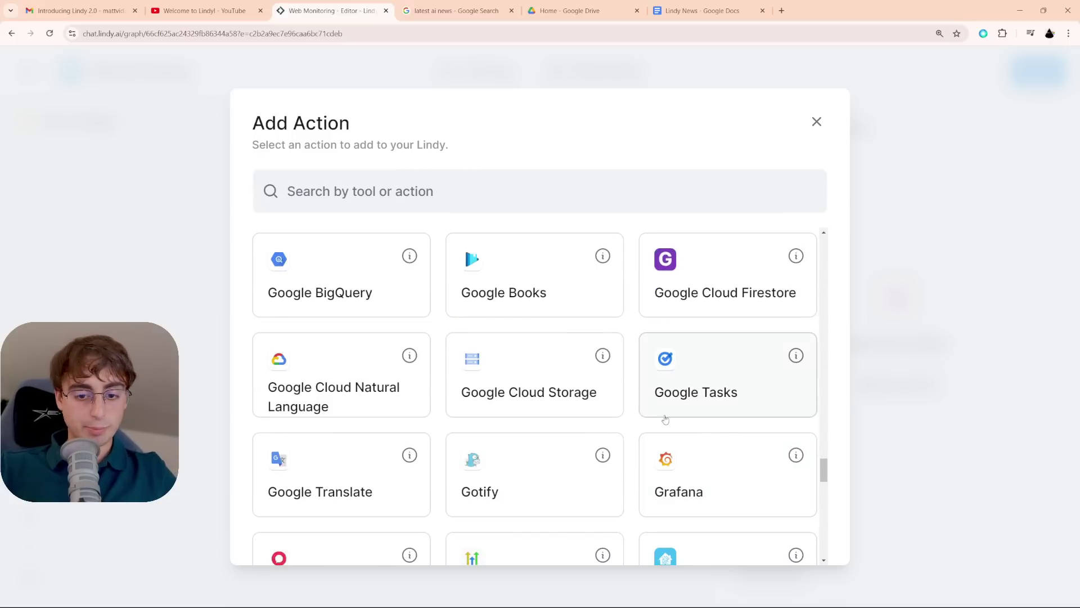
{"action": "scroll", "coordinate": [391, 387], "scroll_direction": "down", "scroll_amount": 1}
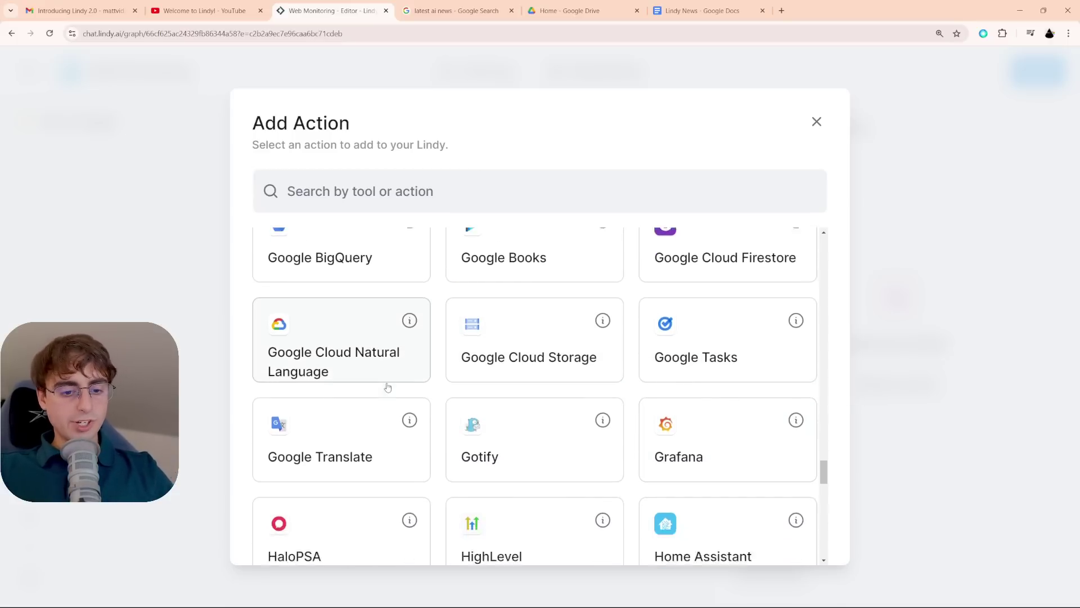
{"action": "scroll", "coordinate": [388, 387], "scroll_direction": "down", "scroll_amount": 3}
{"action": "scroll", "coordinate": [568, 400], "scroll_direction": "down", "scroll_amount": 5}
{"action": "scroll", "coordinate": [682, 460], "scroll_direction": "down", "scroll_amount": 5}
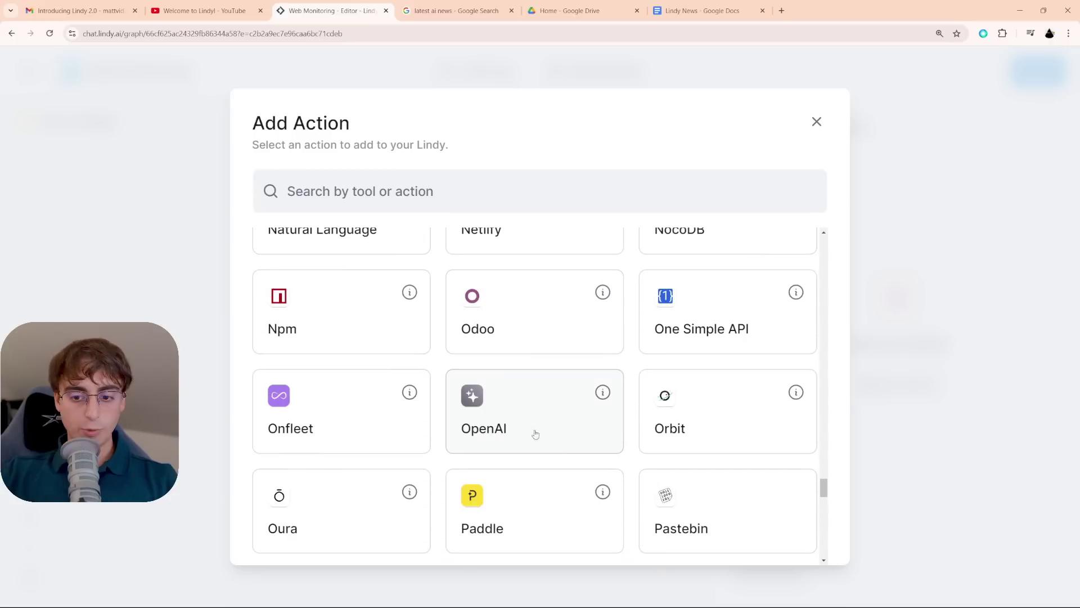
- Look through the actions offered for OpenAI, including Ask ChatGPT, Generate Image, Text-to-Speech and Vision Prompt
{"action": "left_click", "coordinate": [525, 410]}
{"action": "scroll", "coordinate": [703, 410], "scroll_direction": "down", "scroll_amount": 4}
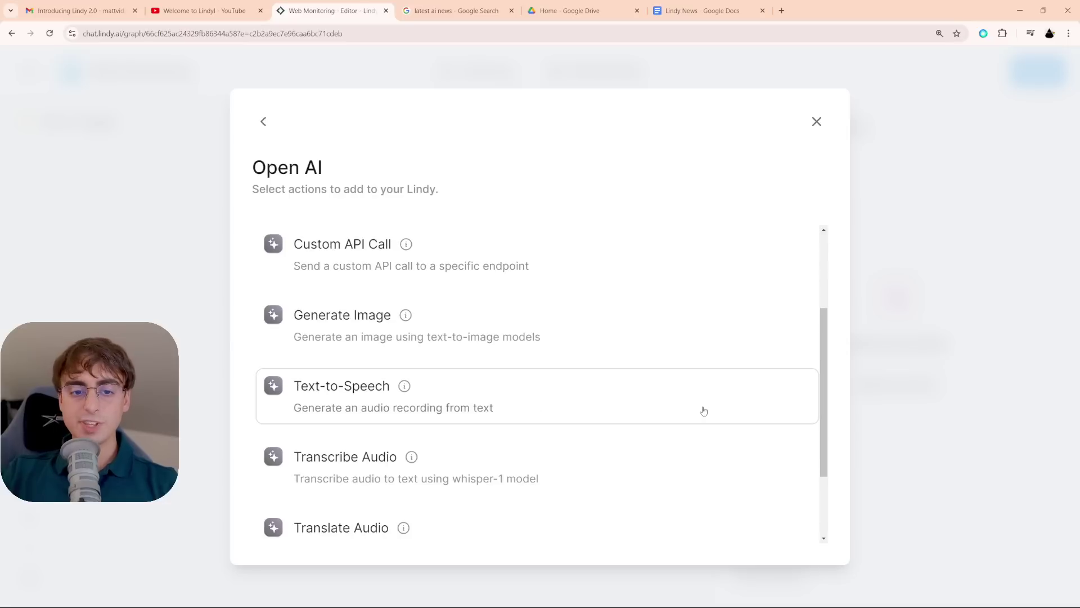
{"action": "scroll", "coordinate": [703, 410], "scroll_direction": "up", "scroll_amount": 3}
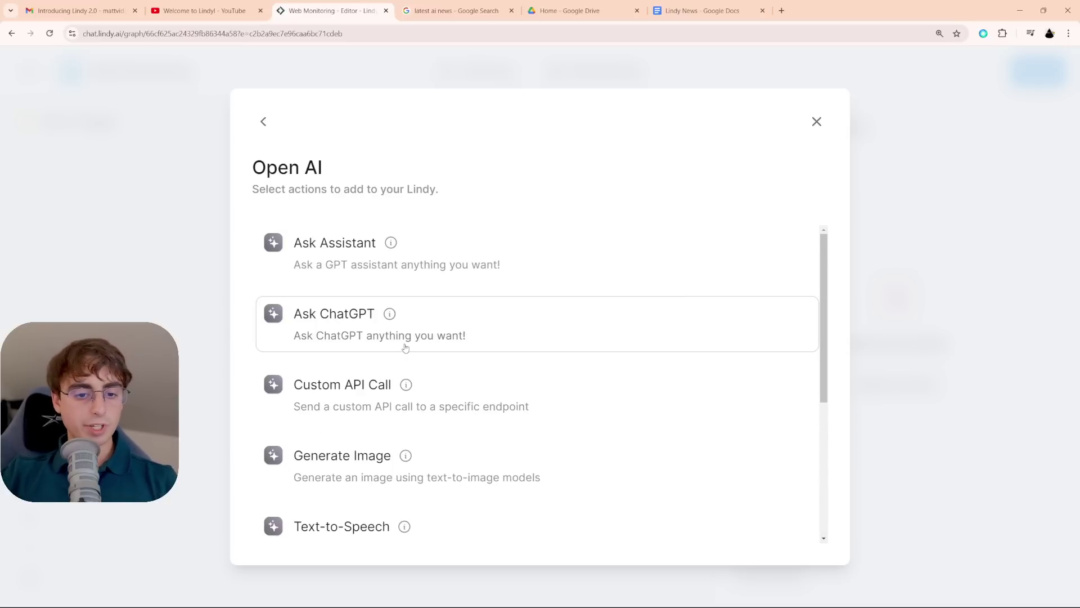
{"action": "scroll", "coordinate": [405, 348], "scroll_direction": "down", "scroll_amount": 5}
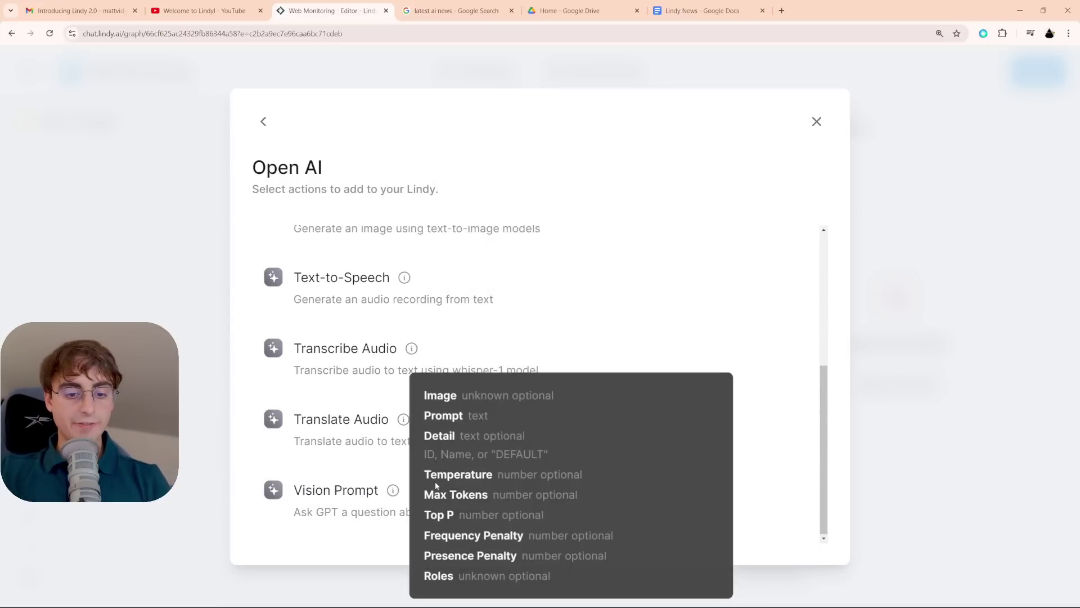
{"action": "scroll", "coordinate": [360, 441], "scroll_direction": "up", "scroll_amount": 3}
- Add OpenAI's Custom API Call action to the flow and open its Open AI selection
{"action": "mouse_move", "coordinate": [403, 358]}
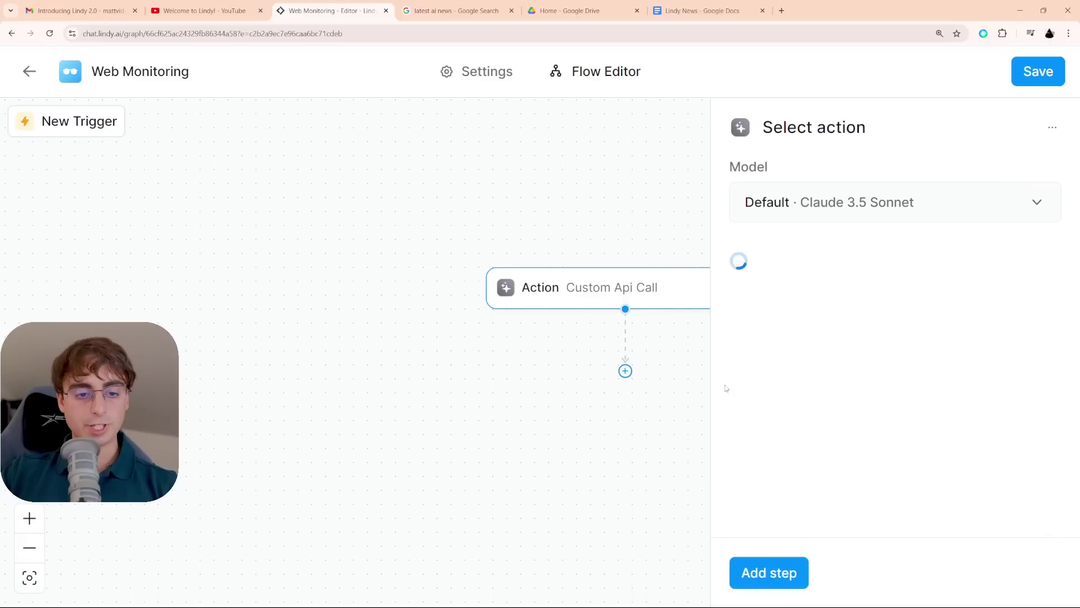
{"action": "left_click", "coordinate": [372, 368]}
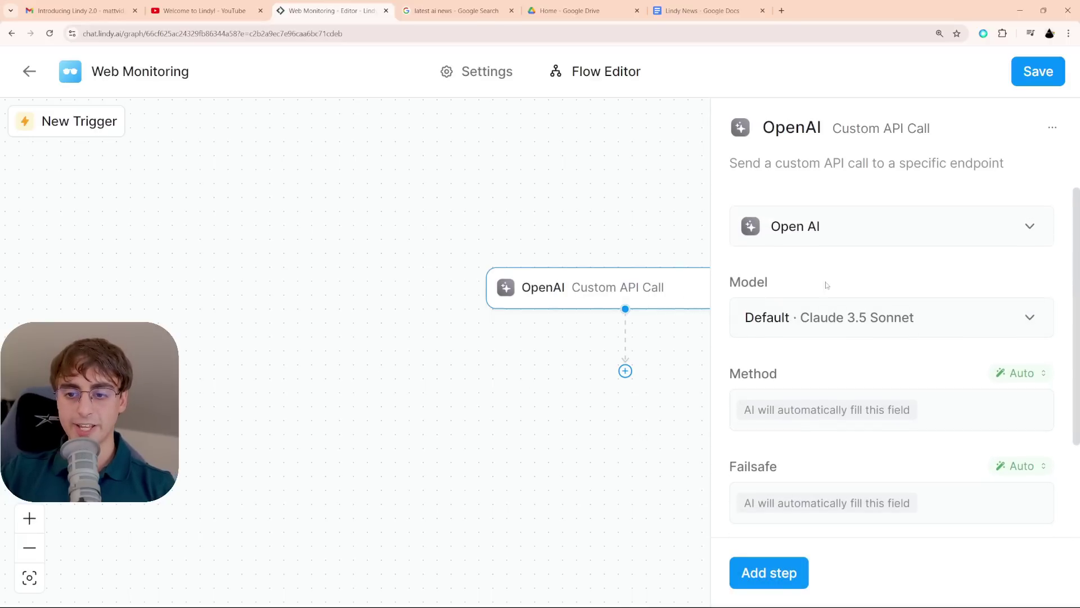
{"action": "left_click", "coordinate": [817, 231]}
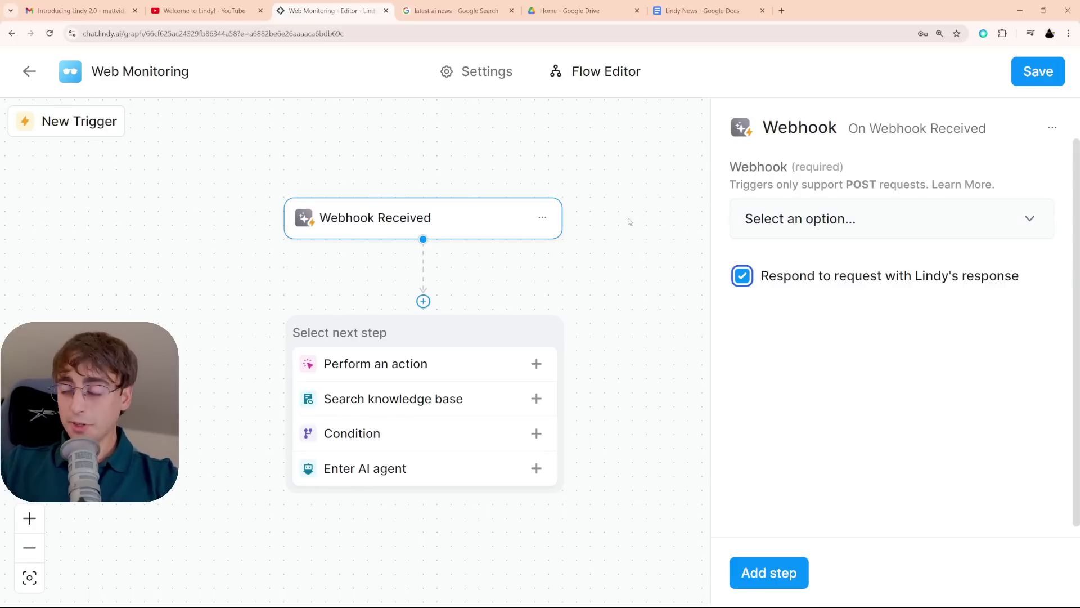
- Delete the Webhook Received trigger from the flow
{"action": "left_click", "coordinate": [543, 217]}
{"action": "left_click", "coordinate": [616, 329]}
- Start a new trigger on the canvas and look through the available popular and other triggers
{"action": "right_click", "coordinate": [457, 325]}
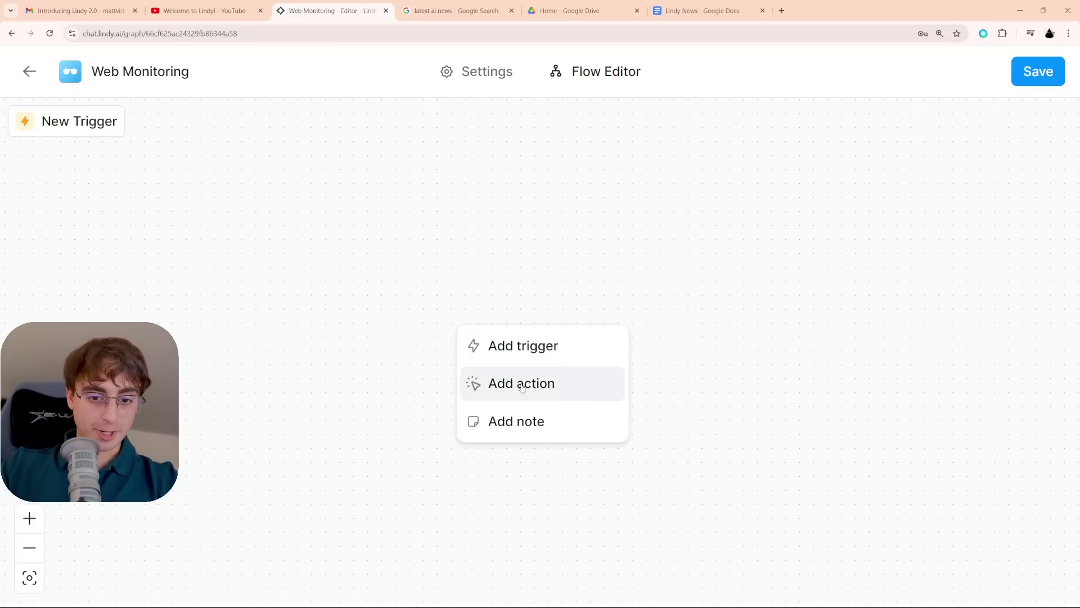
{"action": "left_click", "coordinate": [527, 356]}
{"action": "scroll", "coordinate": [374, 345], "scroll_direction": "down", "scroll_amount": 1}
{"action": "scroll", "coordinate": [378, 345], "scroll_direction": "up", "scroll_amount": 1}
{"action": "mouse_move", "coordinate": [417, 396]}
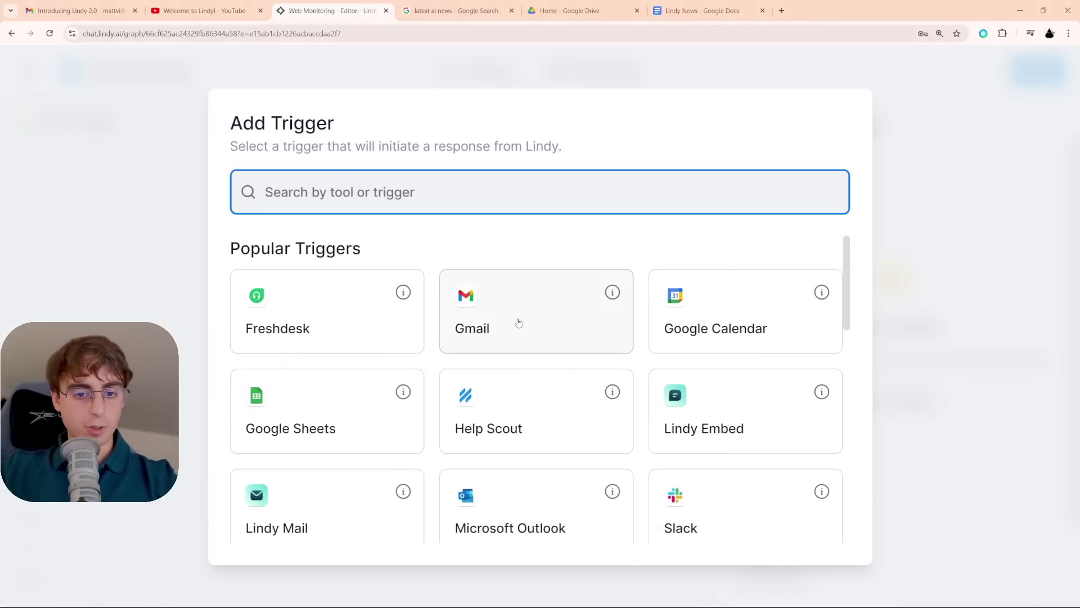
{"action": "scroll", "coordinate": [452, 427], "scroll_direction": "down", "scroll_amount": 2}
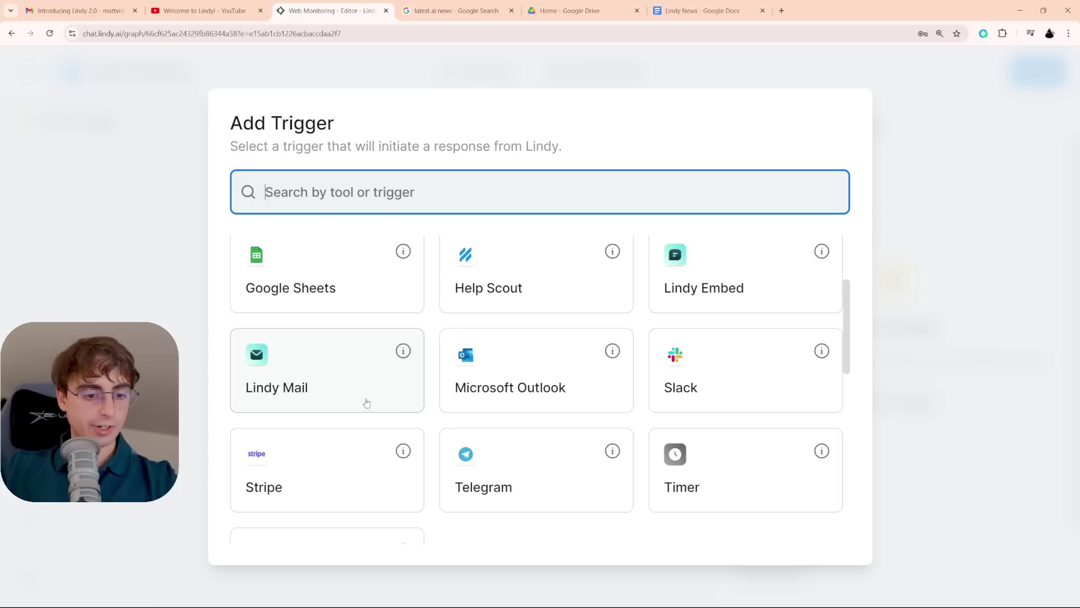
{"action": "scroll", "coordinate": [367, 403], "scroll_direction": "down", "scroll_amount": 2}
{"action": "scroll", "coordinate": [345, 433], "scroll_direction": "down", "scroll_amount": 2}
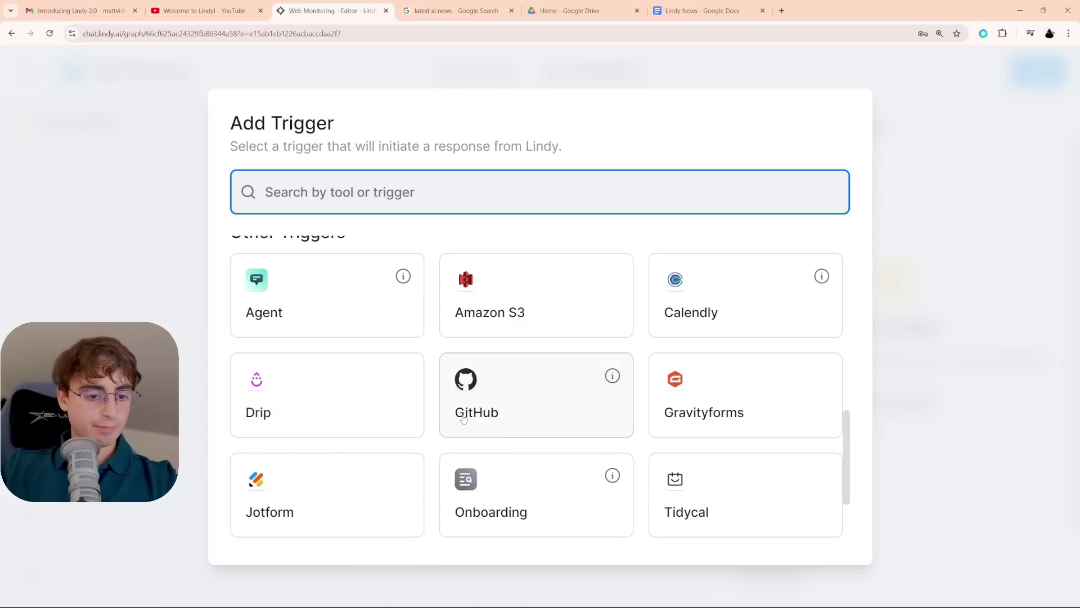
{"action": "scroll", "coordinate": [450, 410], "scroll_direction": "up", "scroll_amount": 10}
{"action": "key", "text": "Escape"}
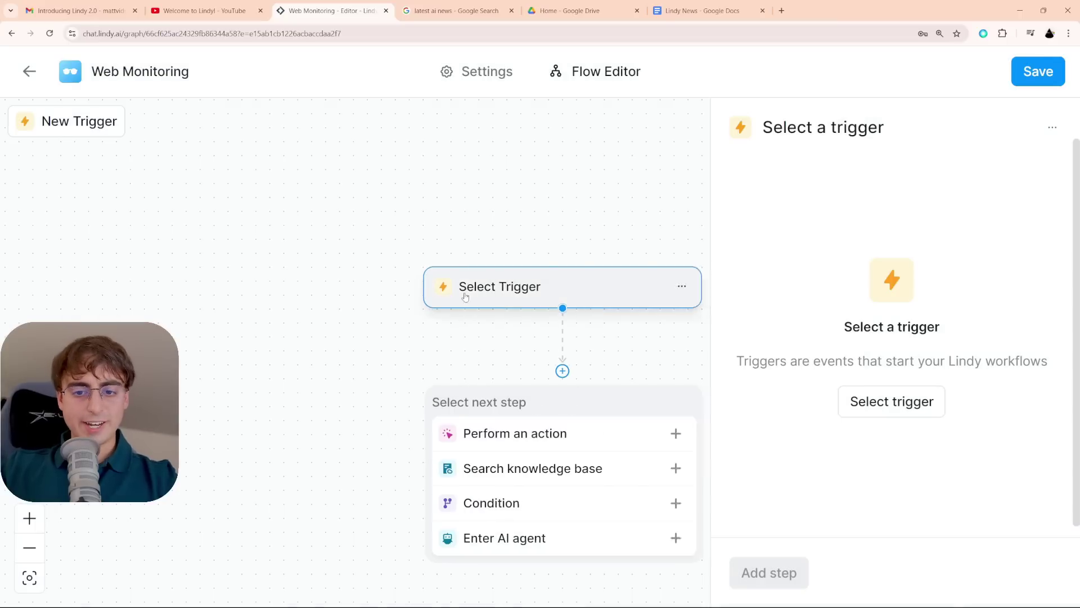
- Leave the empty trigger and review the existing Web Monitoring flow from its message trigger to the Google Docs update
{"action": "left_click", "coordinate": [494, 273]}
{"action": "left_click", "coordinate": [563, 388]}
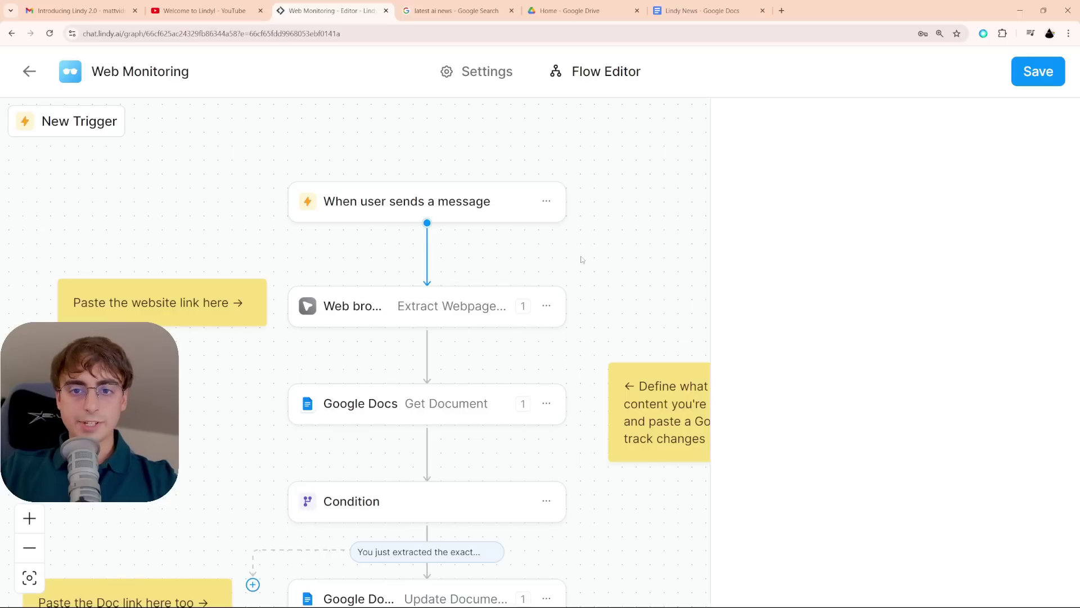
{"action": "scroll", "coordinate": [560, 265], "scroll_direction": "down", "scroll_amount": 5}
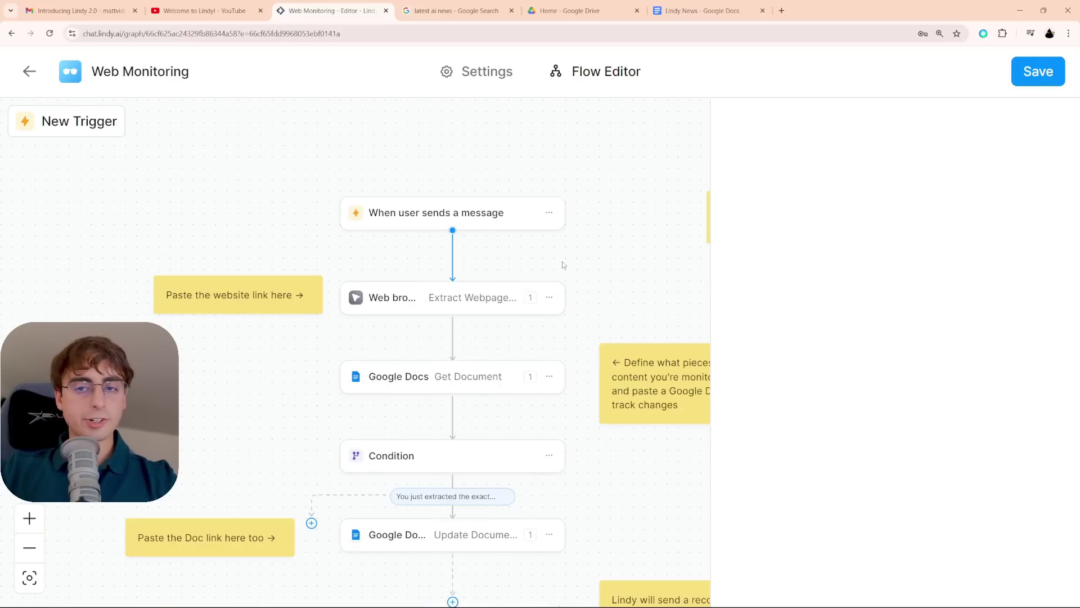
{"action": "scroll", "coordinate": [577, 269], "scroll_direction": "up", "scroll_amount": 3}
{"action": "scroll", "coordinate": [578, 270], "scroll_direction": "up", "scroll_amount": 1}
{"action": "left_click_drag", "start_coordinate": [578, 270], "coordinate": [614, 244]}
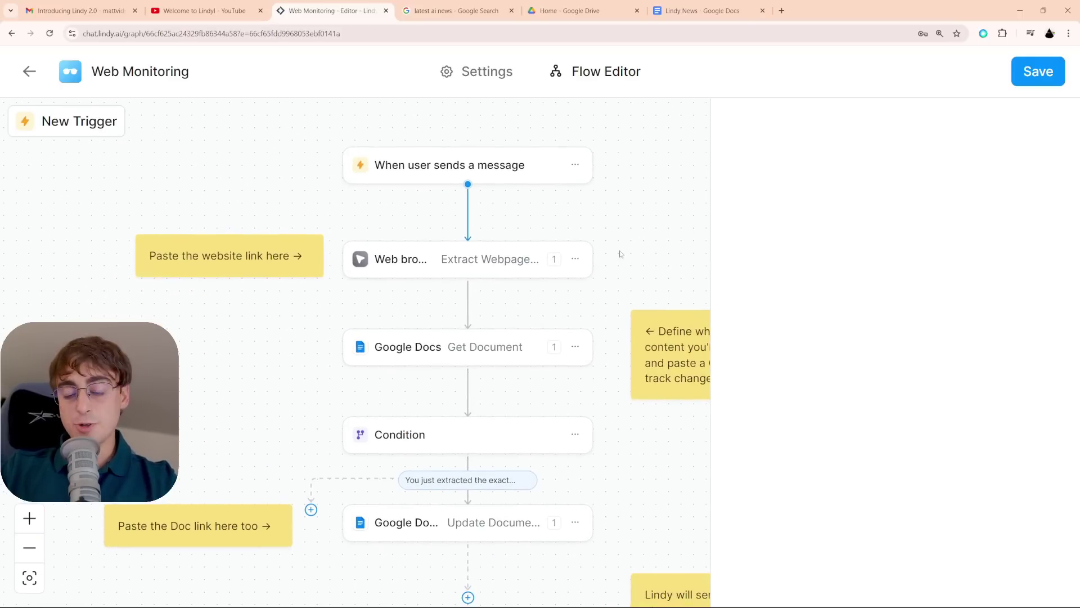
{"action": "scroll", "coordinate": [611, 258], "scroll_direction": "down", "scroll_amount": 1}
{"action": "left_click", "coordinate": [642, 198]}
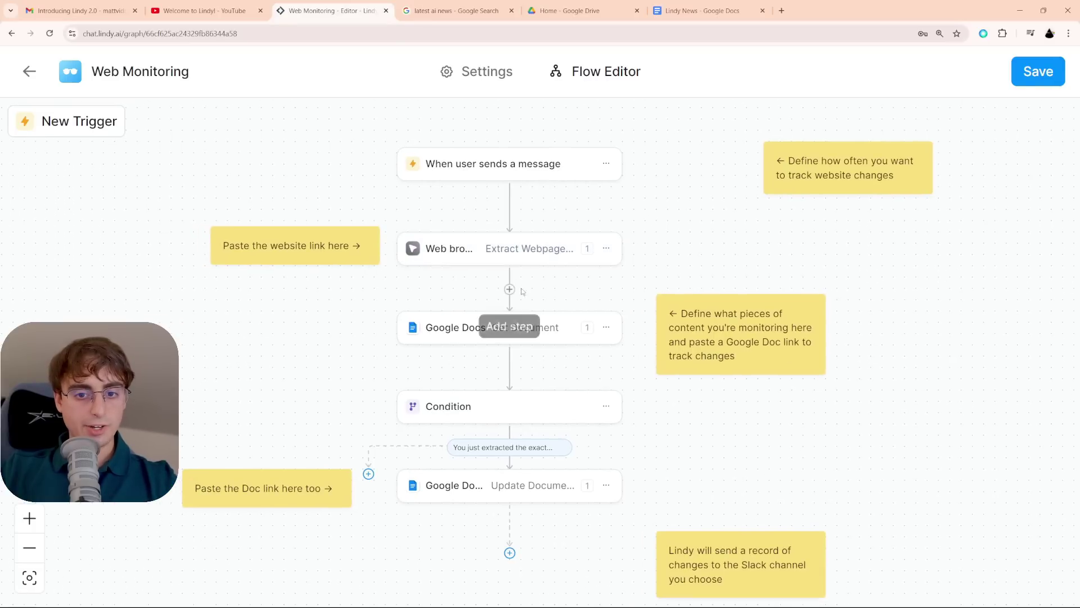
- Reposition the Get Document, Condition and Extract Webpage Text steps, and inspect the Extract Webpage Text step's URL and edit options
{"action": "left_click_drag", "start_coordinate": [515, 329], "coordinate": [512, 357]}
{"action": "left_click_drag", "start_coordinate": [506, 409], "coordinate": [505, 422]}
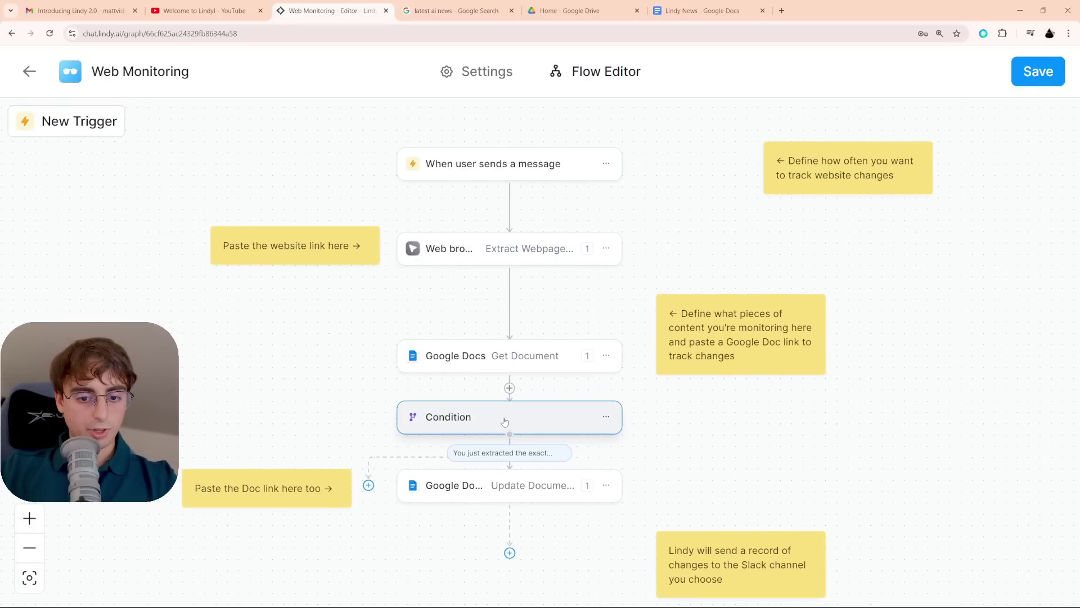
{"action": "left_click_drag", "start_coordinate": [530, 253], "coordinate": [496, 281]}
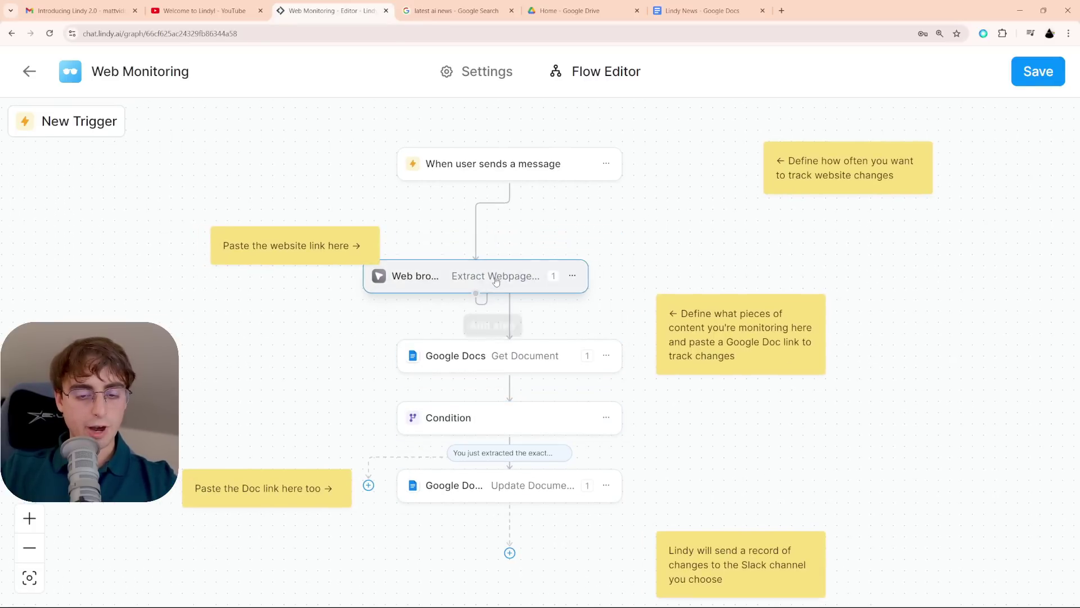
{"action": "left_click", "coordinate": [496, 281]}
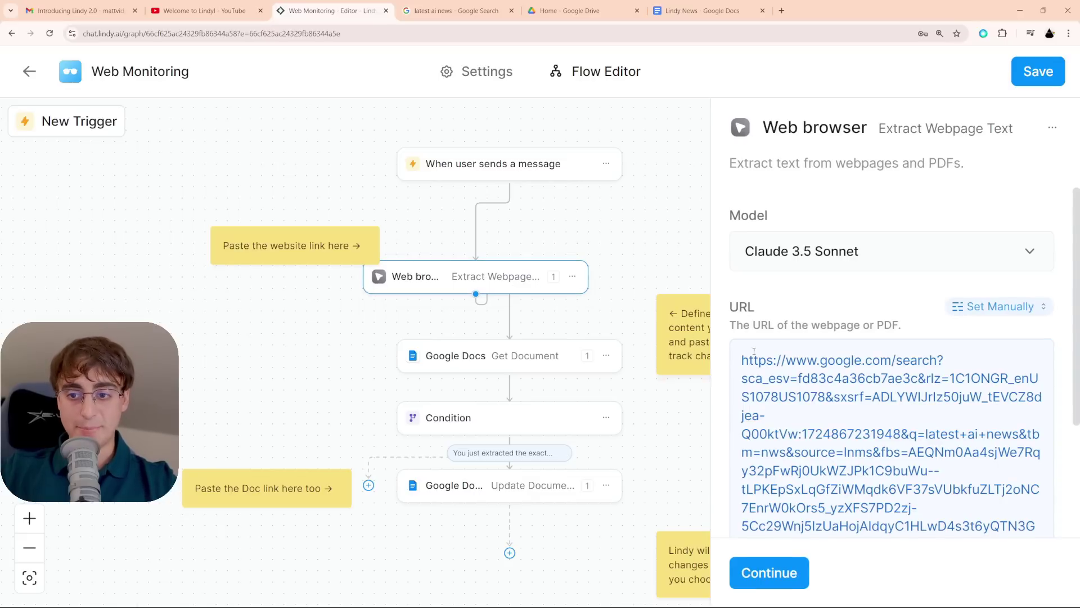
{"action": "scroll", "coordinate": [754, 351], "scroll_direction": "down", "scroll_amount": 3}
{"action": "left_click_drag", "start_coordinate": [495, 277], "coordinate": [540, 254]}
{"action": "left_click", "coordinate": [617, 253]}
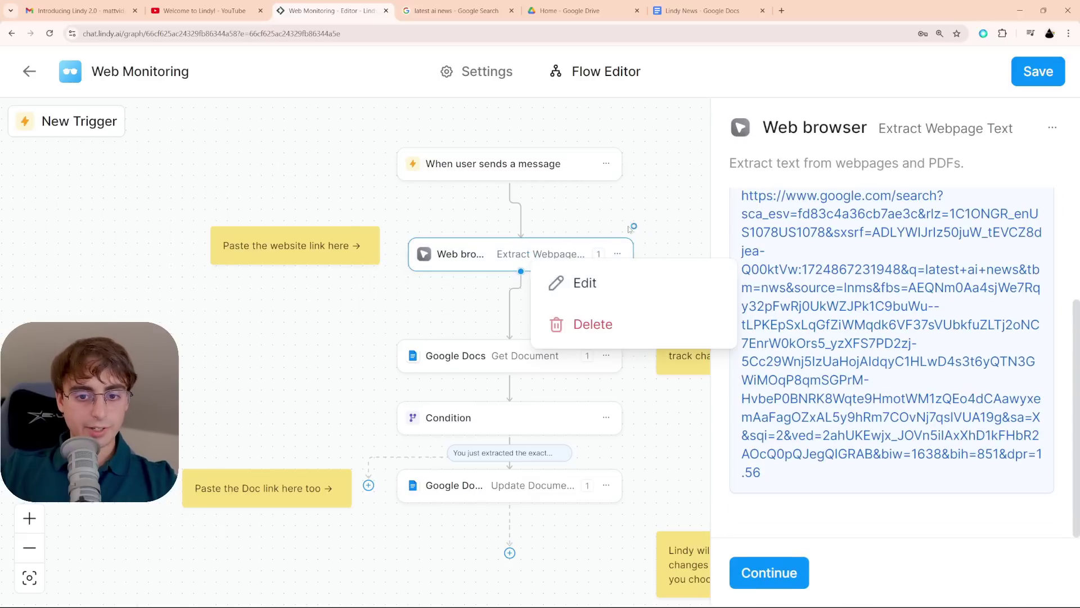
- Insert a Web browser action, Search the Internet, between the Extract Webpage Text and Get Document steps
{"action": "left_click", "coordinate": [515, 288]}
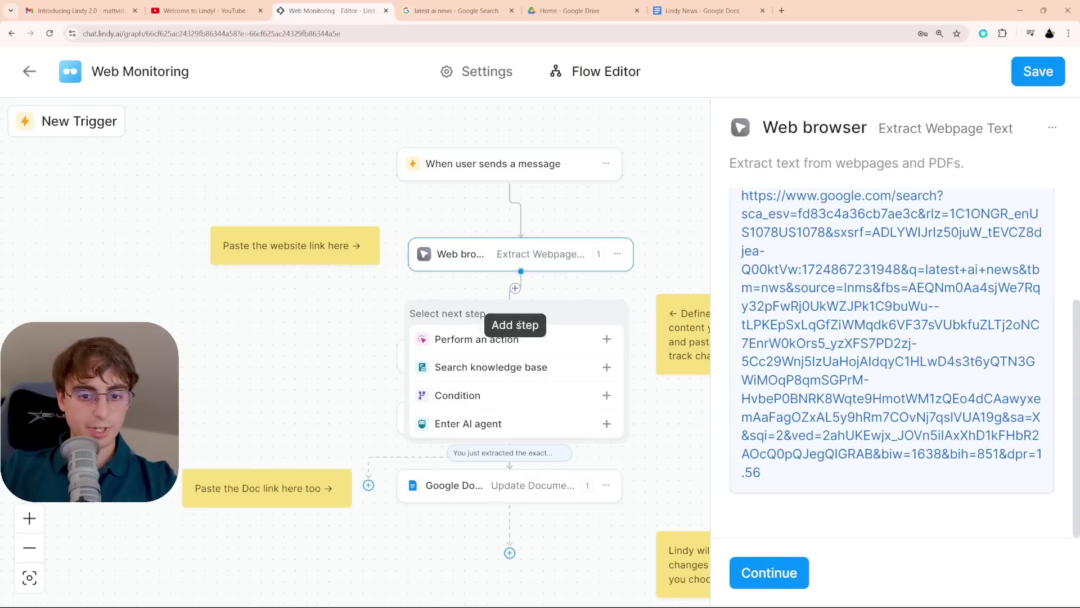
{"action": "left_click", "coordinate": [508, 339]}
{"action": "scroll", "coordinate": [523, 338], "scroll_direction": "down", "scroll_amount": 1}
{"action": "scroll", "coordinate": [495, 346], "scroll_direction": "down", "scroll_amount": 15}
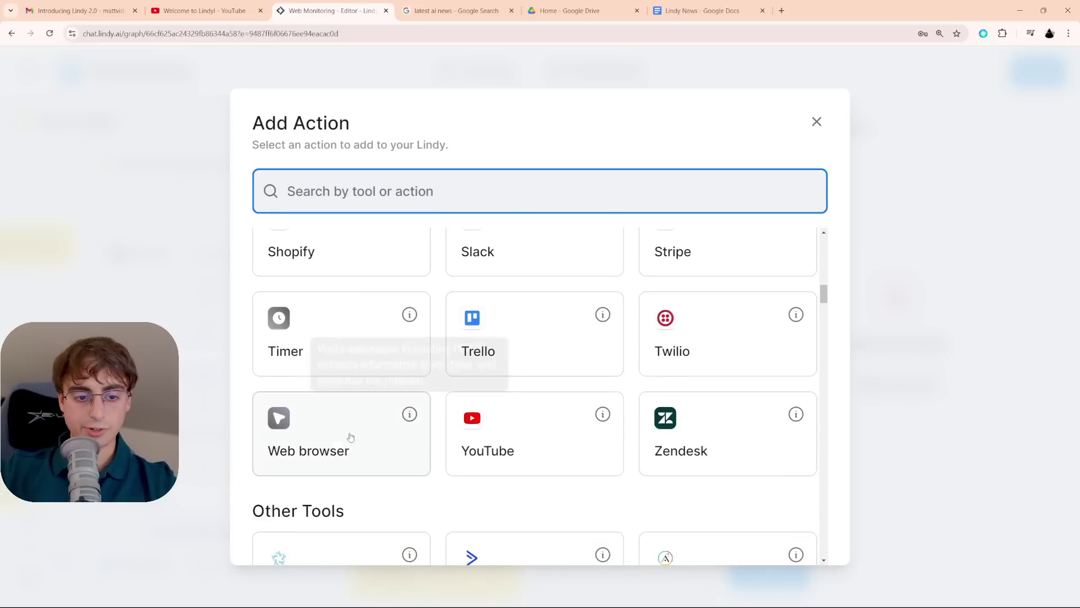
{"action": "left_click", "coordinate": [350, 437]}
{"action": "left_click", "coordinate": [467, 427]}
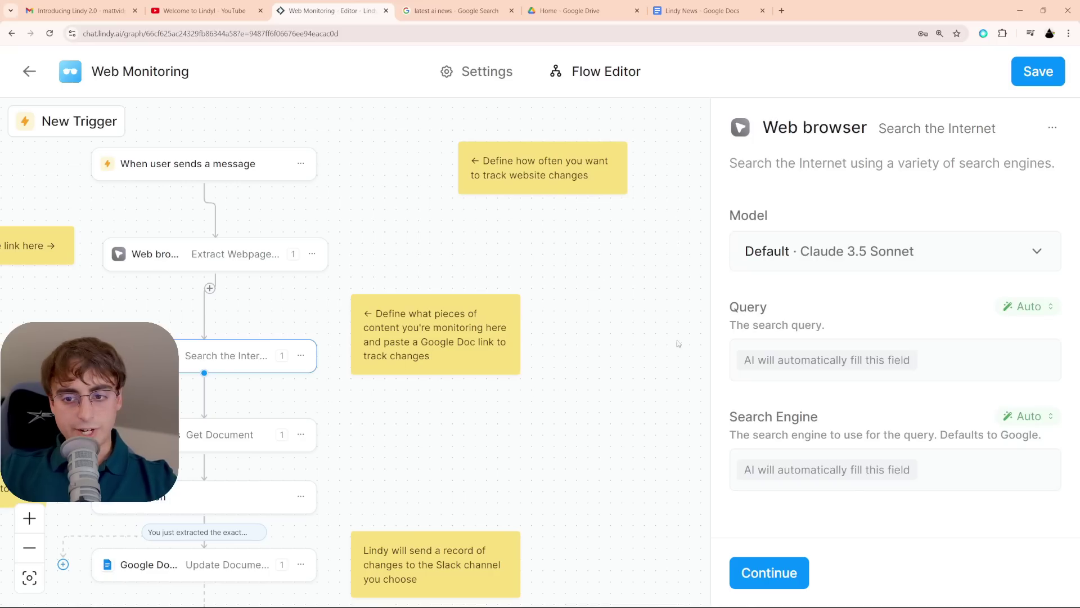
- Set the search step's Query to AI Prompt with the text "Search for latest AI News"
{"action": "left_click", "coordinate": [1027, 306]}
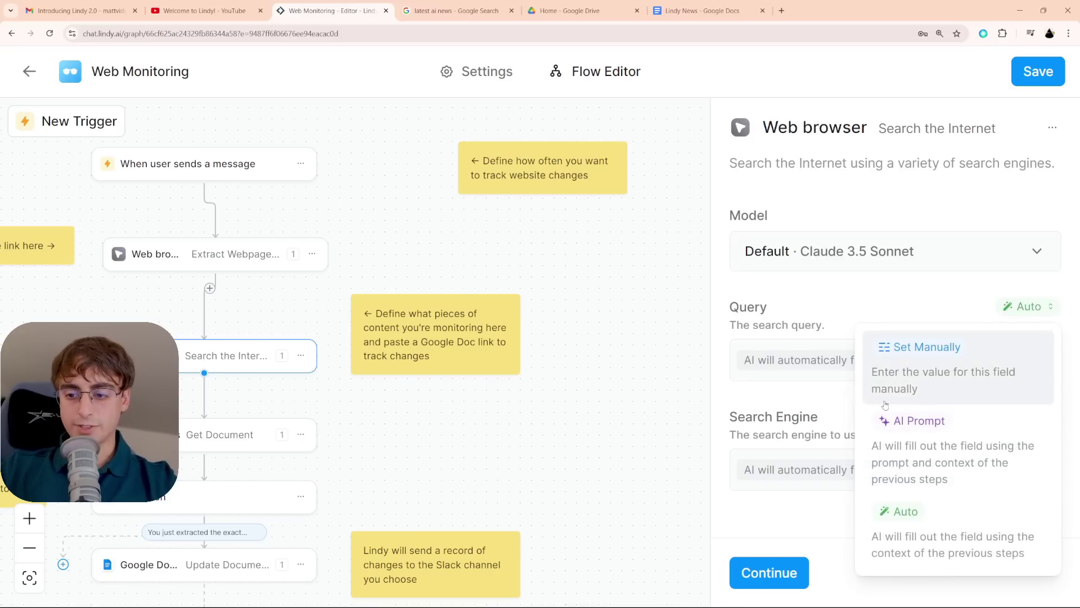
{"action": "left_click", "coordinate": [932, 433]}
{"action": "left_click", "coordinate": [823, 365]}
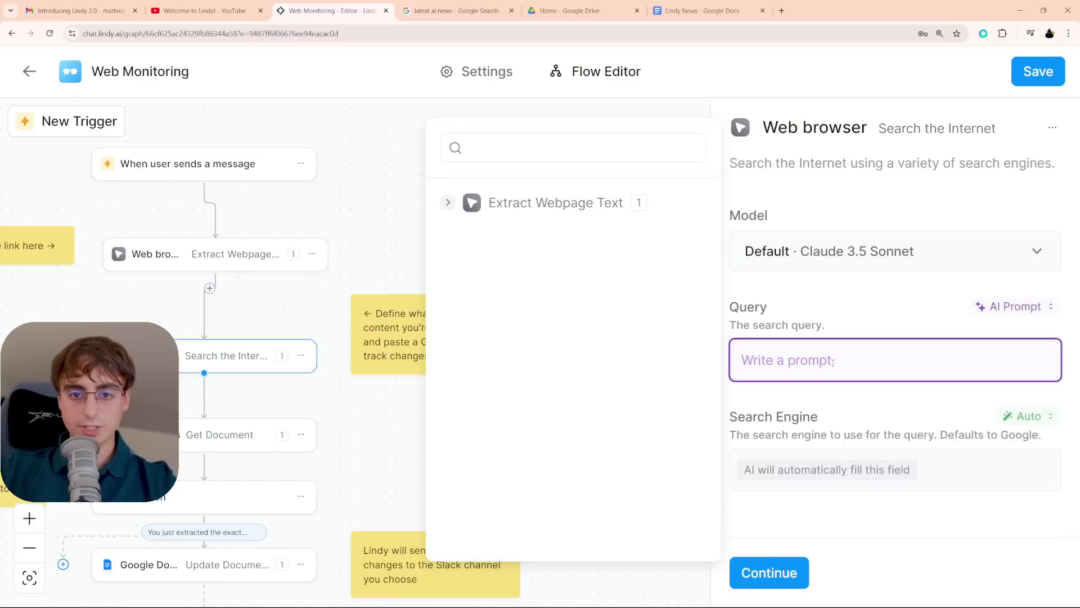
{"action": "type", "text": "Search for latest AI News"}
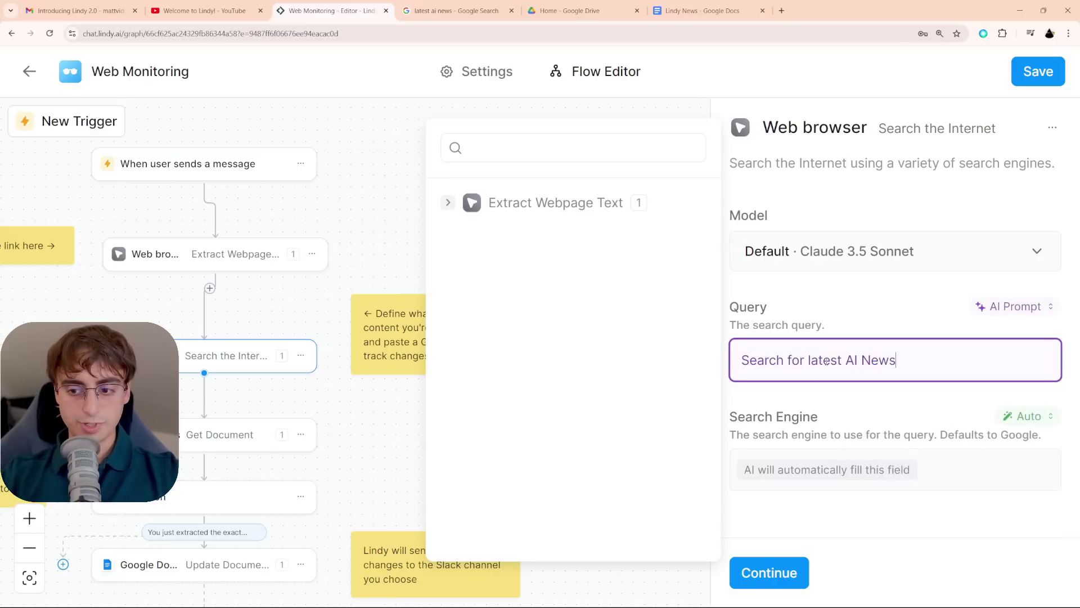
- Set the search step's Search Engine manually to Google
{"action": "left_click", "coordinate": [819, 336]}
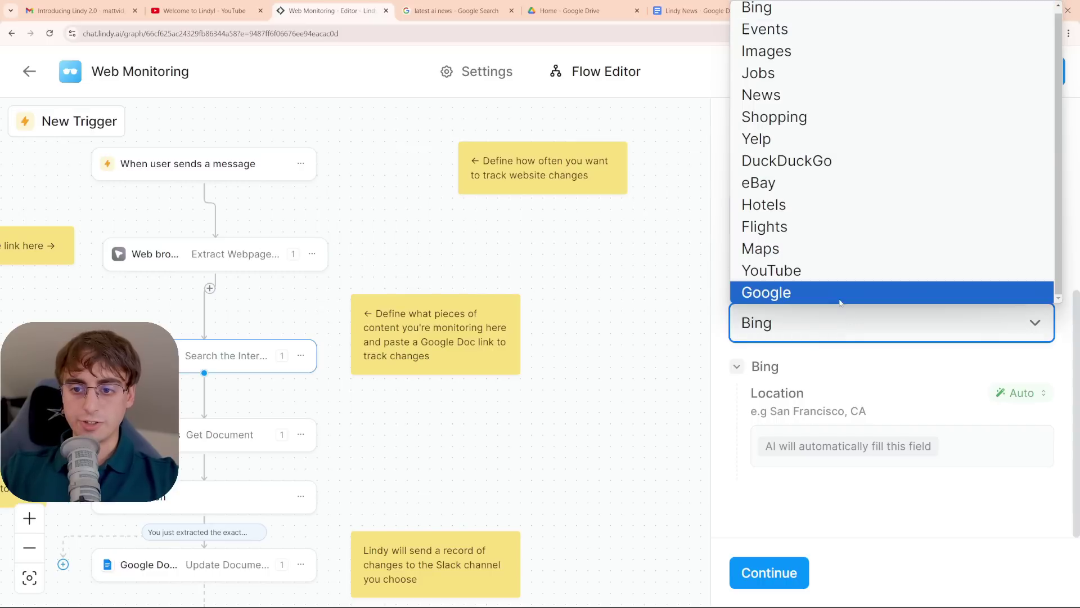
{"action": "left_click", "coordinate": [816, 296]}
{"action": "left_click", "coordinate": [889, 338]}
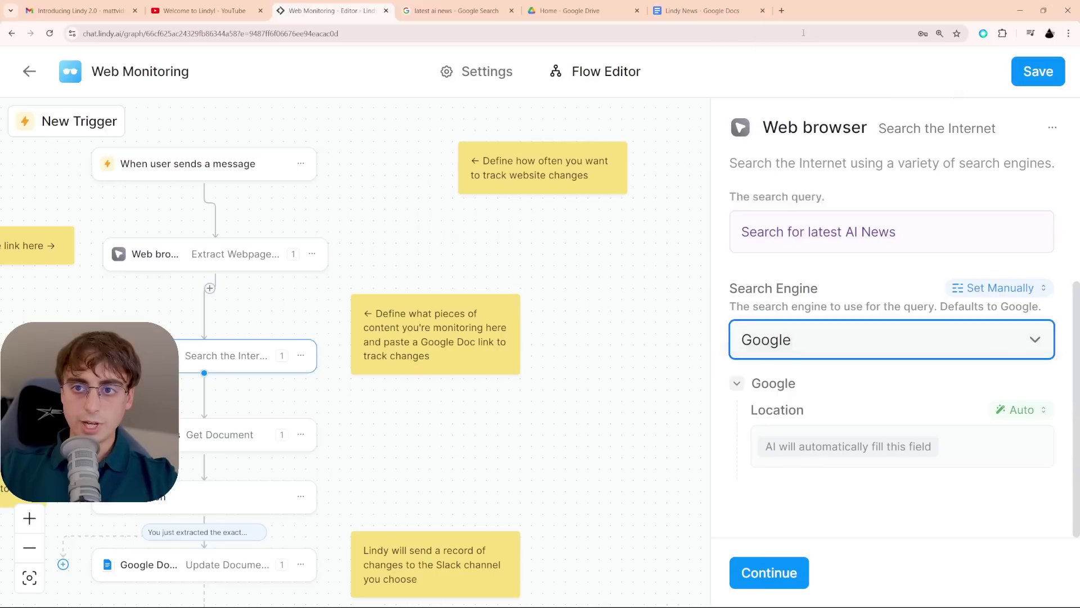
{"action": "left_click", "coordinate": [803, 35]}
- Align the Search the Internet step beneath the first Extract Webpage Text step and open the second Extract Webpage Text step
{"action": "left_click", "coordinate": [619, 371]}
{"action": "left_click_drag", "start_coordinate": [295, 308], "coordinate": [303, 306]}
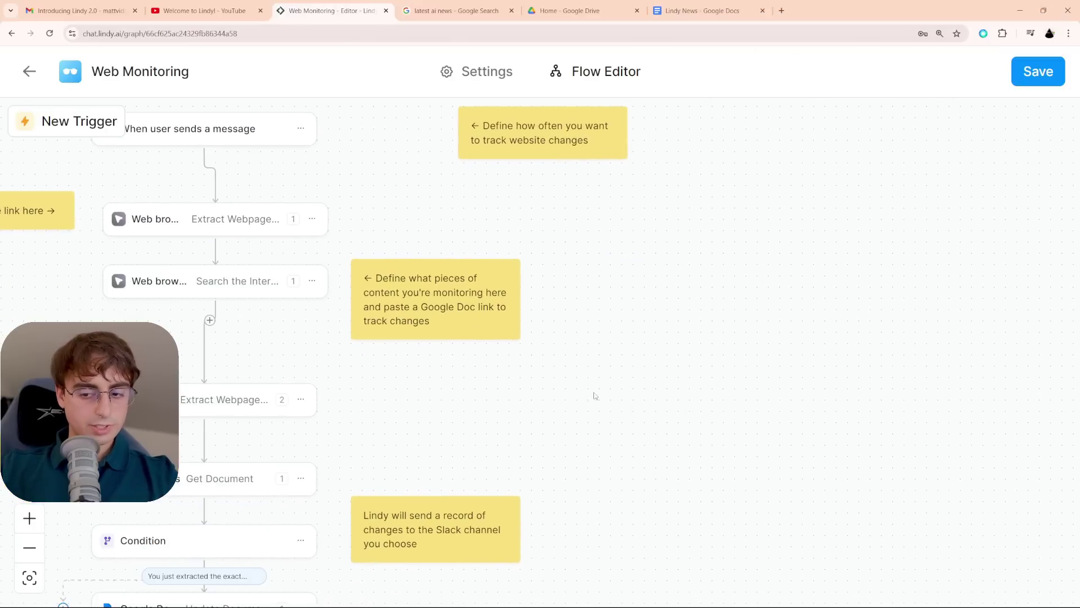
{"action": "left_click", "coordinate": [230, 401]}
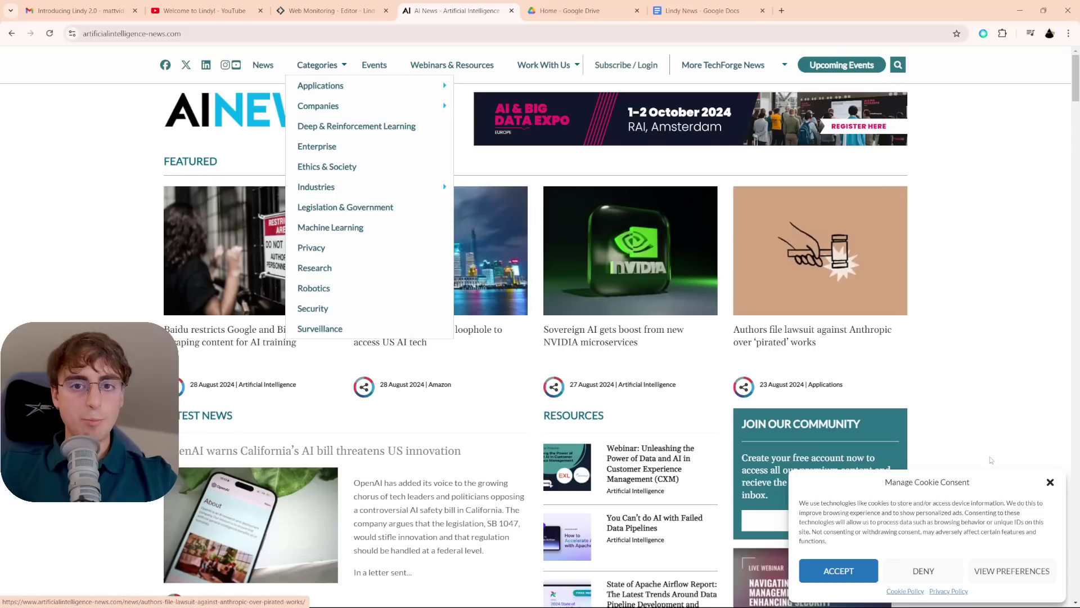
- Dismiss the cookie consent notice on the AI News website
{"action": "left_click", "coordinate": [1050, 482]}
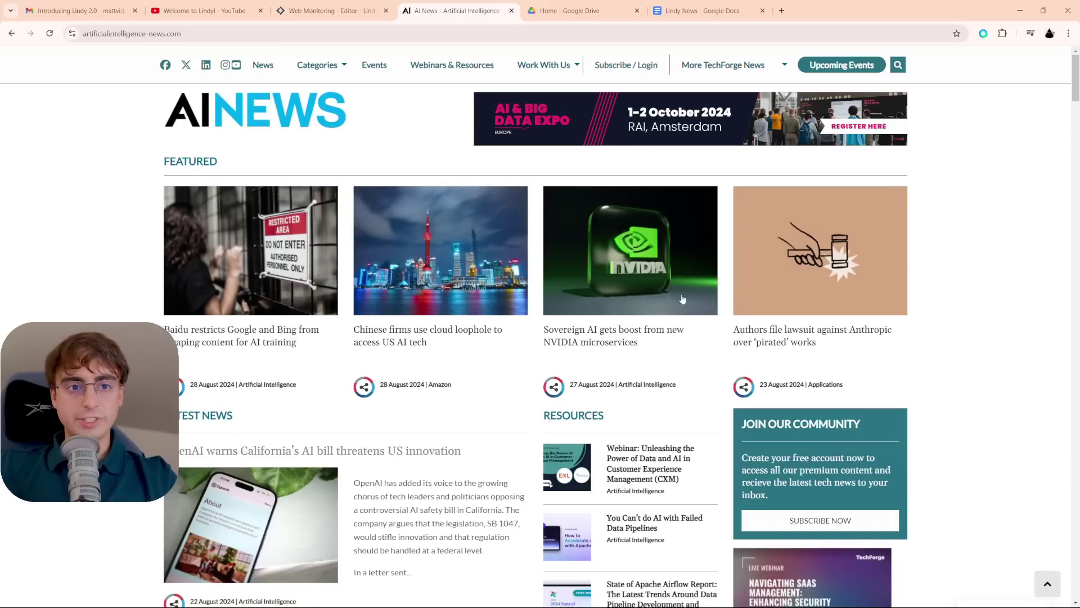
- Copy the AI News website's address and return to the Web Monitoring flow editor
{"action": "left_click", "coordinate": [199, 34]}
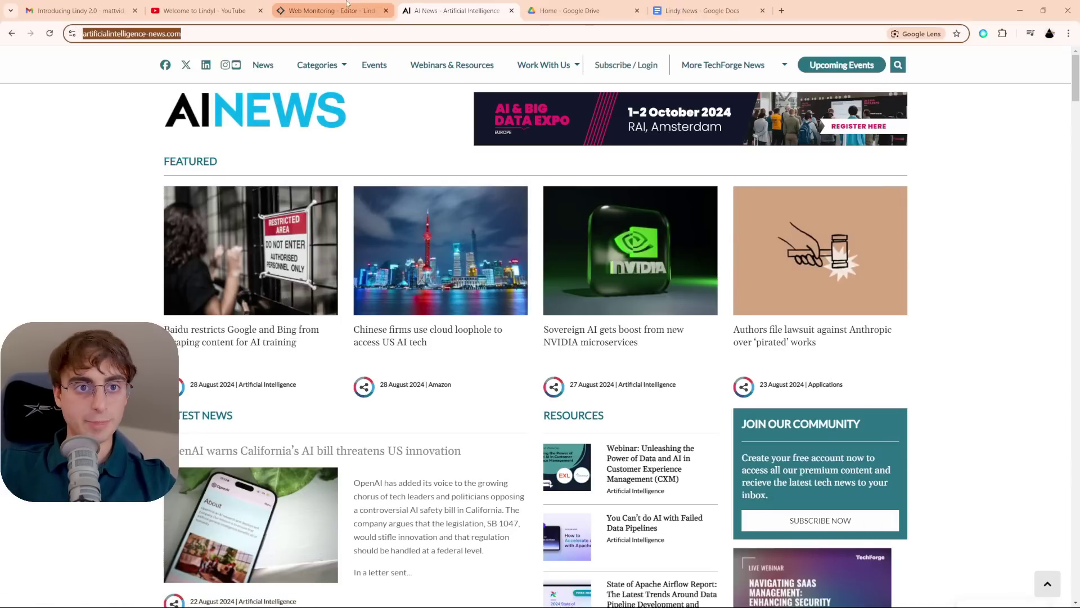
{"action": "left_click", "coordinate": [332, 10]}
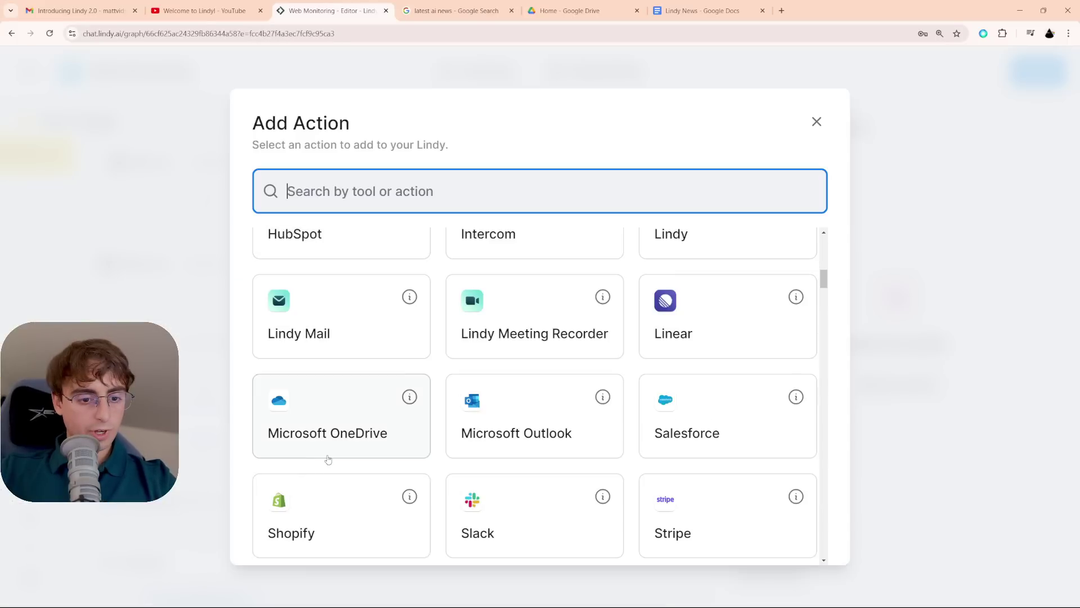
- Add a second Search the Internet step after the second Extract Webpage Text step and set its Search Engine manually to YouTube
{"action": "scroll", "coordinate": [328, 458], "scroll_direction": "down", "scroll_amount": 4}
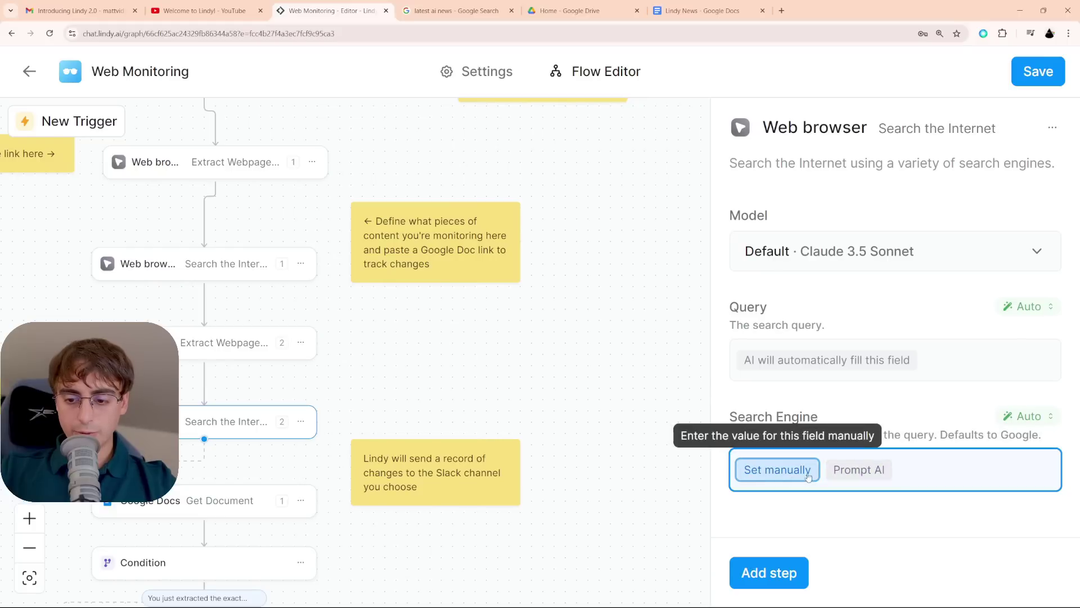
{"action": "left_click", "coordinate": [805, 476]}
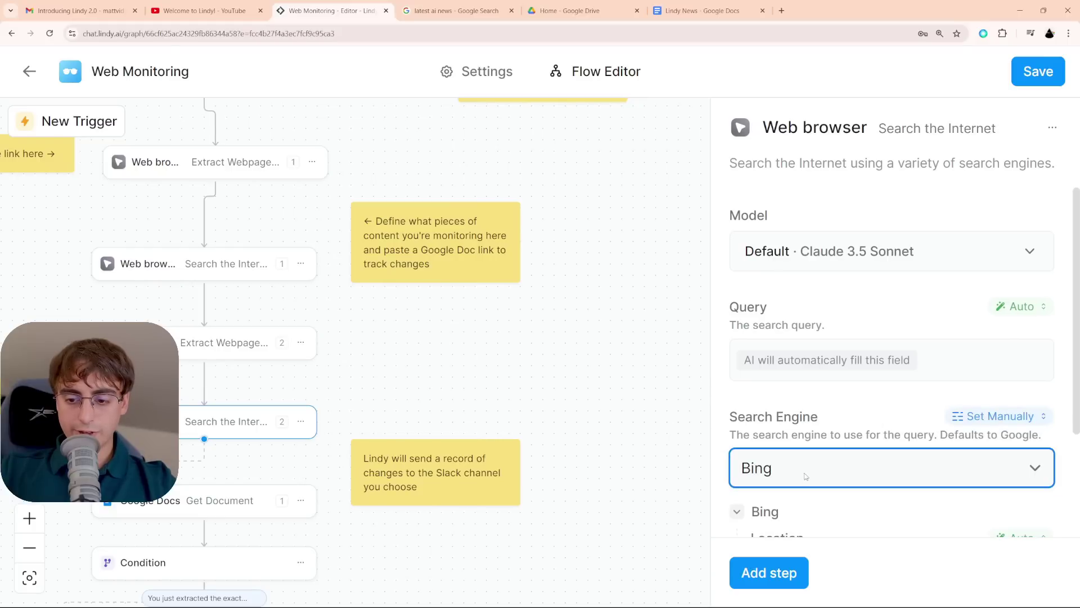
{"action": "left_click", "coordinate": [805, 476]}
{"action": "left_click", "coordinate": [816, 416]}
{"action": "scroll", "coordinate": [846, 471], "scroll_direction": "down", "scroll_amount": 2}
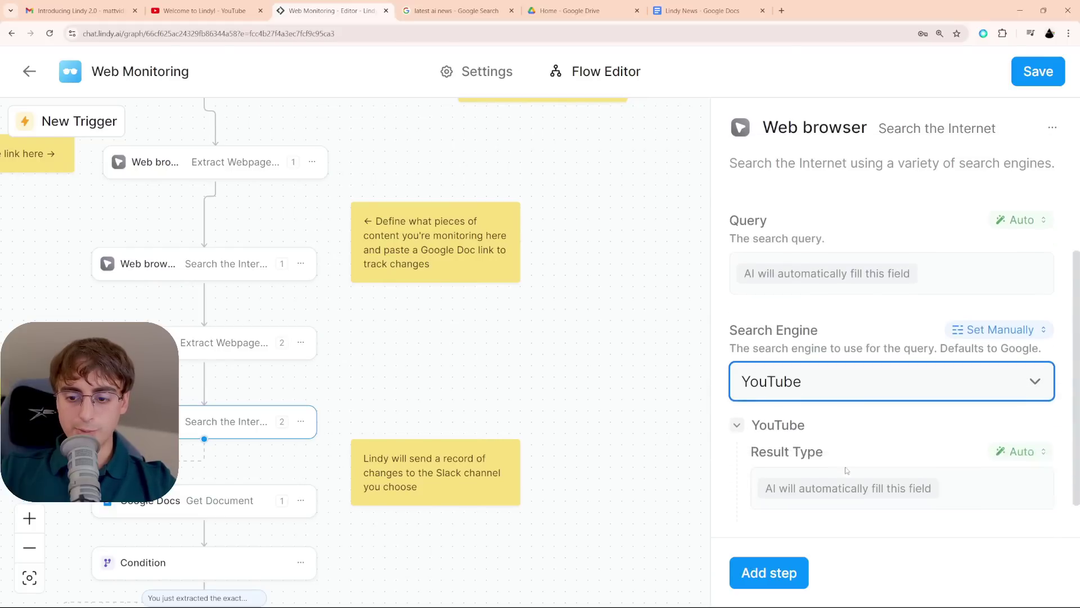
- Set the YouTube search's Result Type manually to video and its Query to AI Prompt with the text "AI News"
{"action": "scroll", "coordinate": [847, 471], "scroll_direction": "down", "scroll_amount": 1}
{"action": "left_click", "coordinate": [900, 466]}
{"action": "left_click", "coordinate": [899, 400]}
{"action": "scroll", "coordinate": [891, 396], "scroll_direction": "up", "scroll_amount": 2}
{"action": "left_click", "coordinate": [856, 363]}
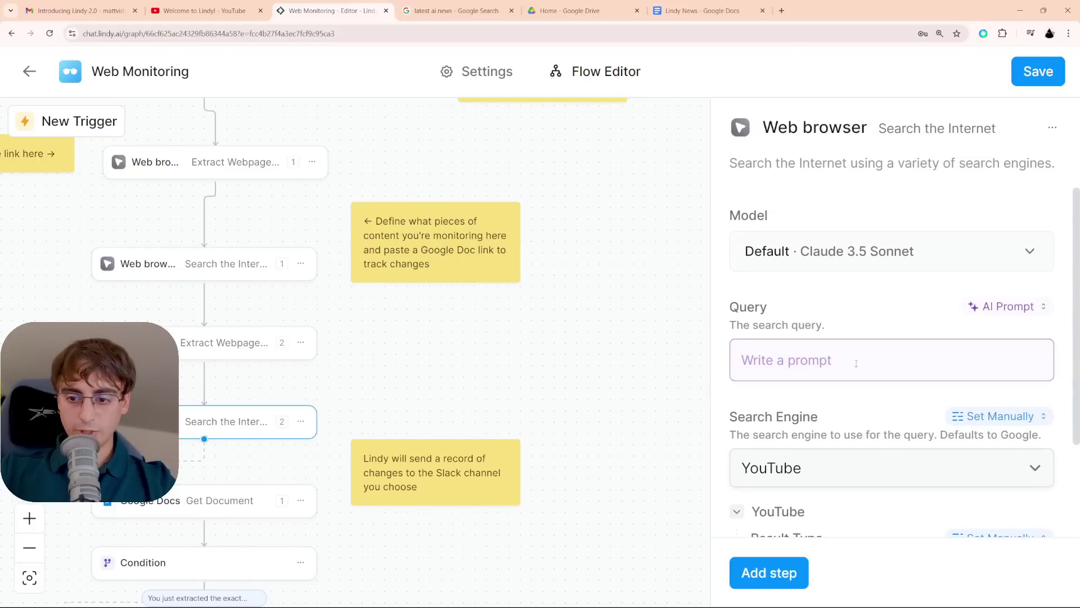
{"action": "type", "text": "AI News"}
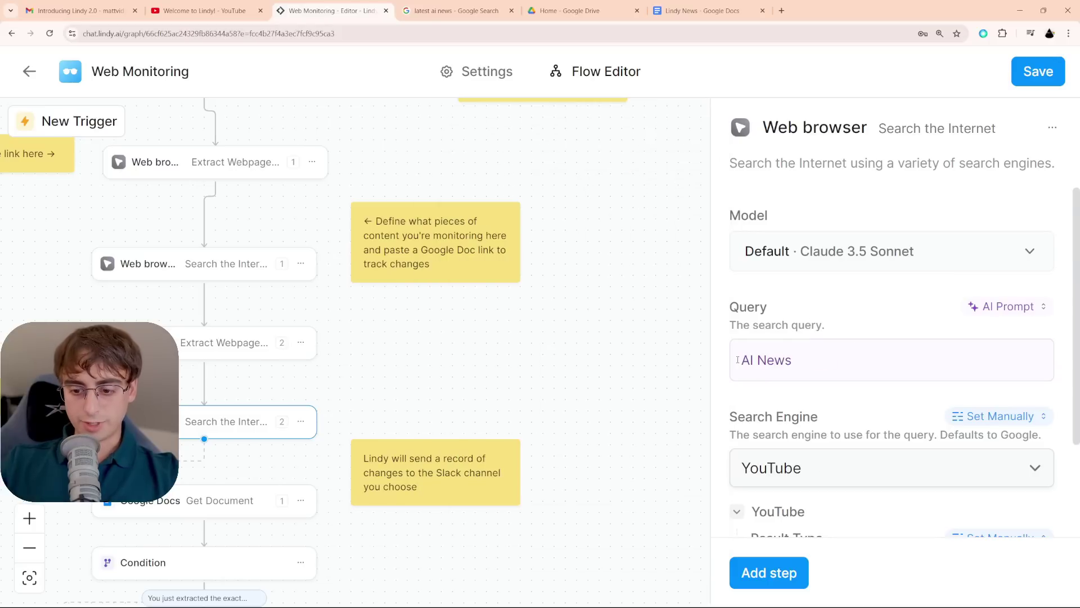
- Connect the second Search the Internet step to the Google Docs Get Document step and save the flow
{"action": "left_click", "coordinate": [583, 333]}
{"action": "left_click", "coordinate": [436, 381]}
{"action": "scroll", "coordinate": [535, 359], "scroll_direction": "up", "scroll_amount": 3}
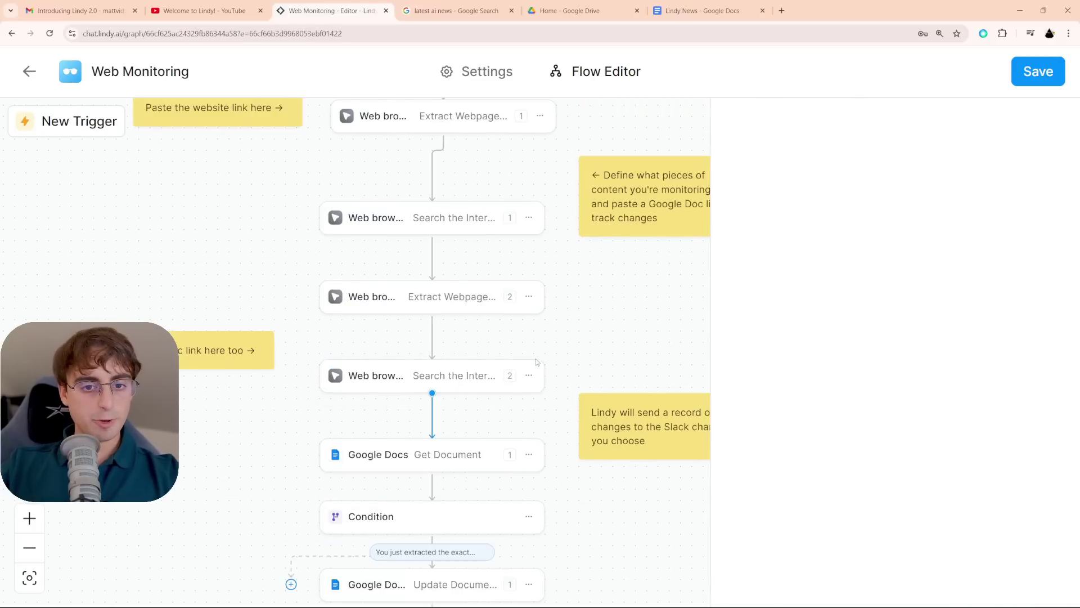
{"action": "left_click_drag", "start_coordinate": [568, 415], "coordinate": [569, 403]}
{"action": "scroll", "coordinate": [566, 411], "scroll_direction": "down", "scroll_amount": 2}
{"action": "left_click_drag", "start_coordinate": [569, 403], "coordinate": [530, 350]}
{"action": "left_click", "coordinate": [1038, 71]}
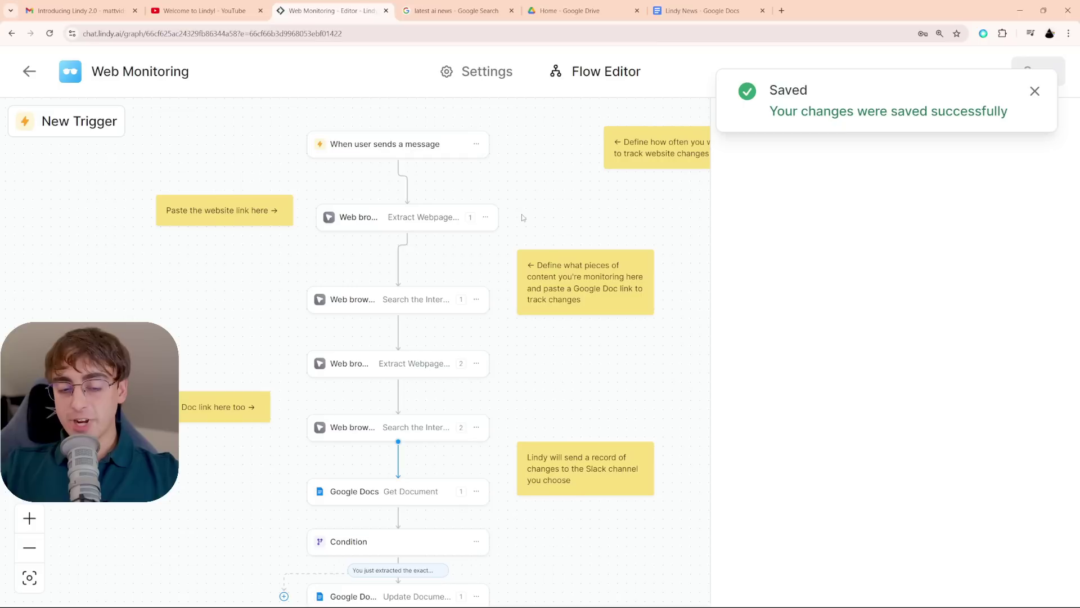
{"action": "left_click", "coordinate": [1035, 91]}
{"action": "left_click", "coordinate": [637, 200]}
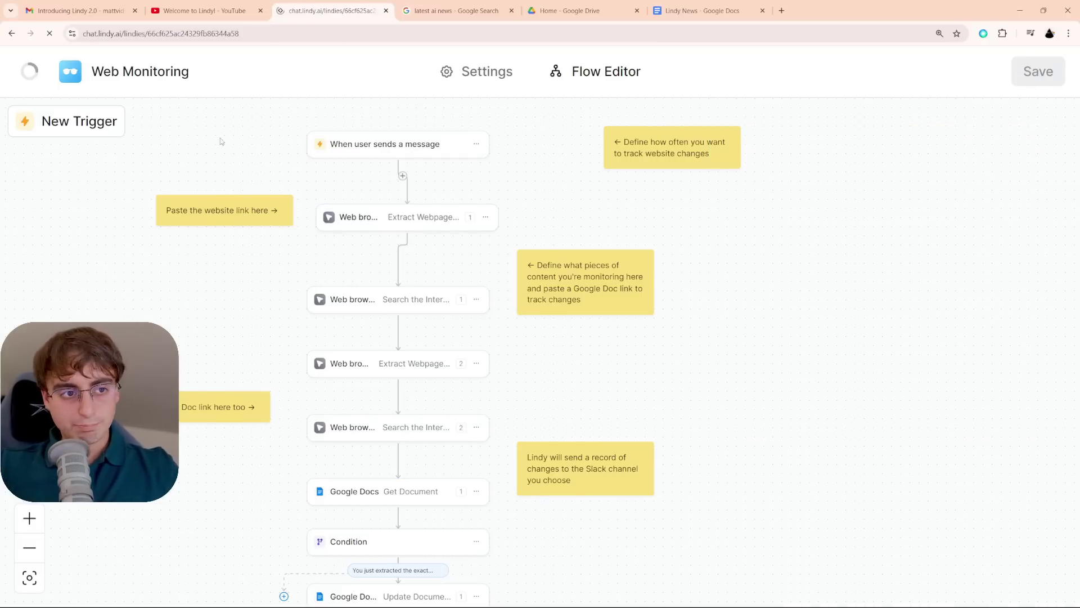
- Start a new Web Monitoring task by sending the message "find me some news"
{"action": "left_click", "coordinate": [657, 564]}
{"action": "type", "text": "find"}
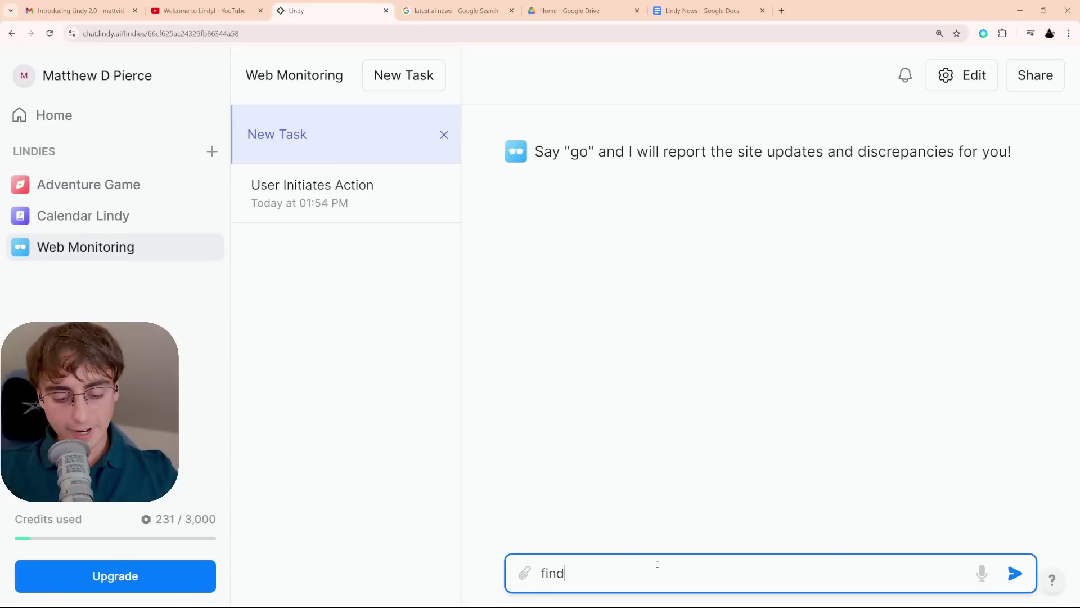
{"action": "type", "text": " me some news"}
{"action": "key", "text": "Return"}
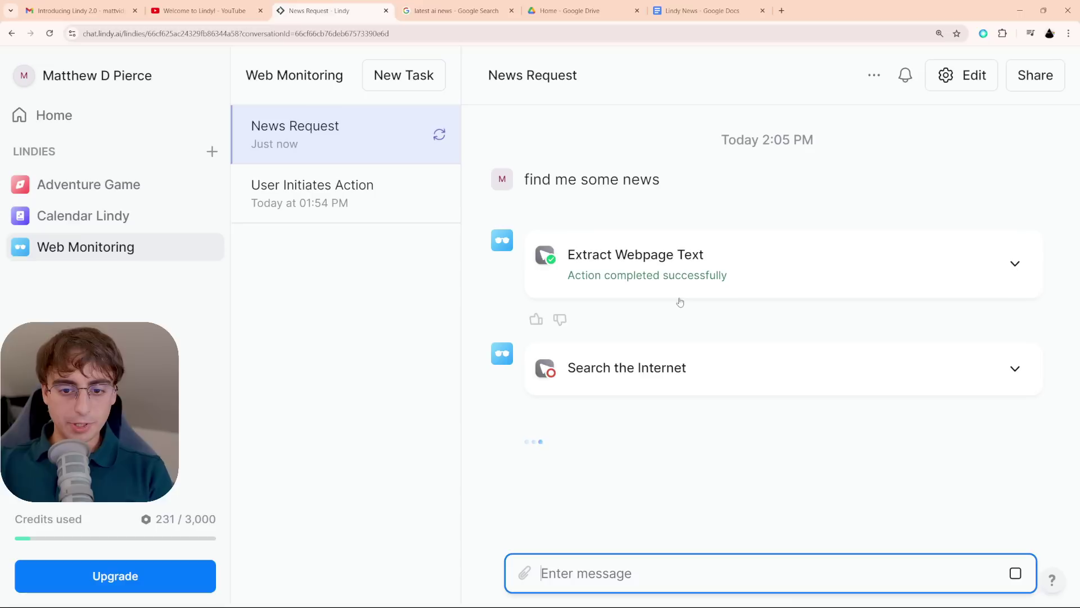
- Inspect the input details of the first Search the Internet actions in the News Request run
{"action": "left_click", "coordinate": [606, 381]}
{"action": "scroll", "coordinate": [675, 393], "scroll_direction": "down", "scroll_amount": 4}
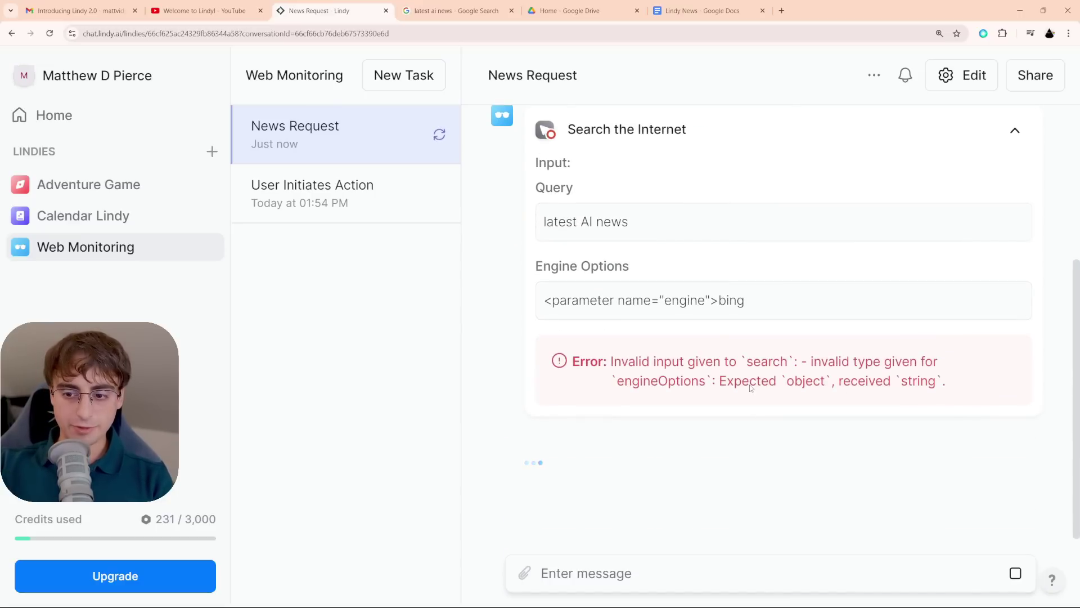
{"action": "scroll", "coordinate": [751, 388], "scroll_direction": "up", "scroll_amount": 1}
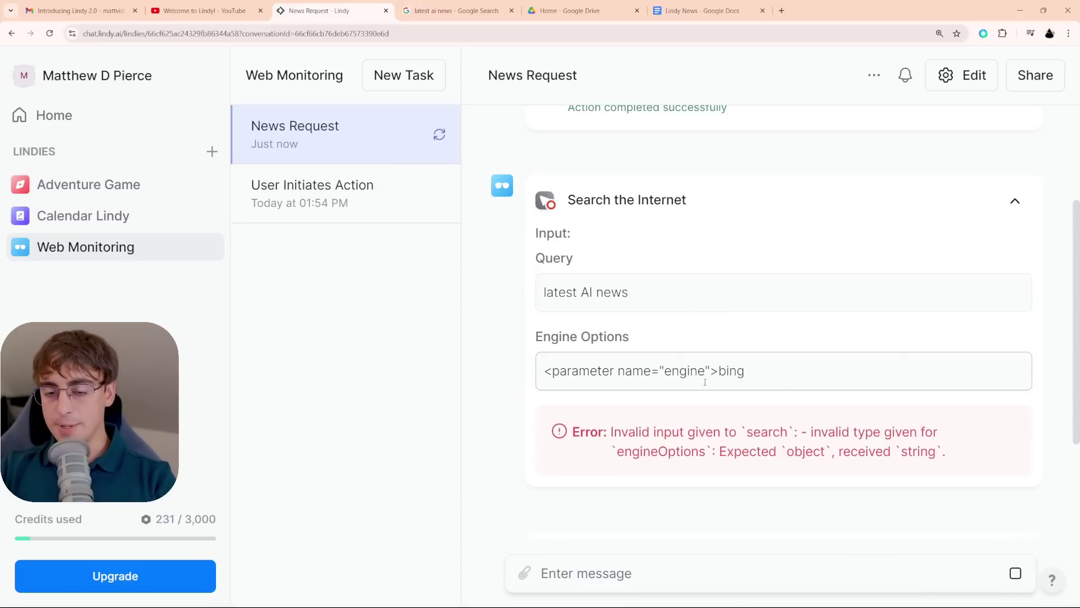
{"action": "left_click", "coordinate": [664, 202]}
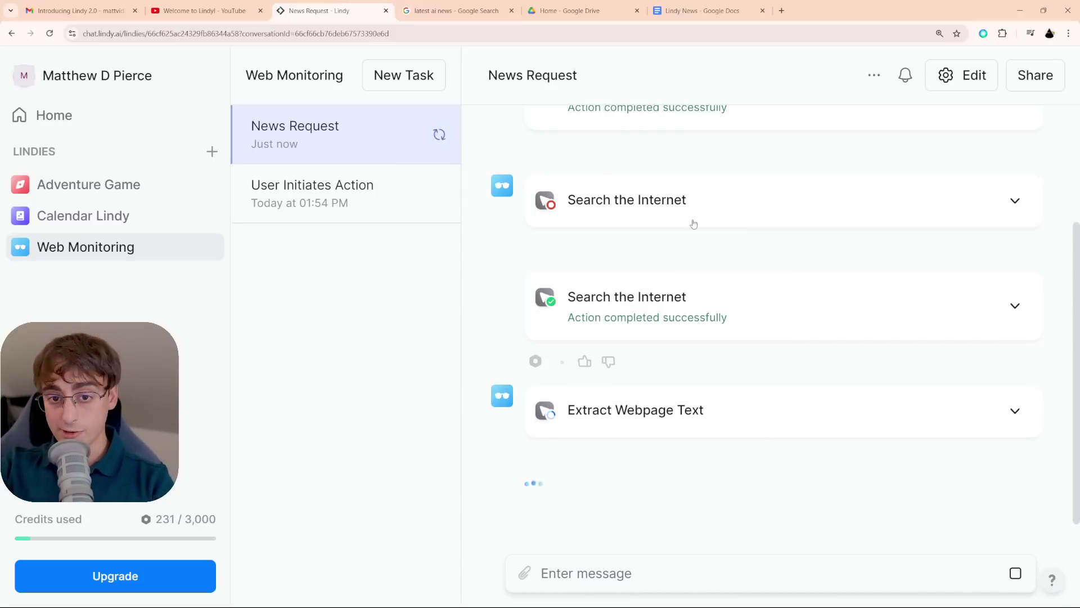
{"action": "left_click", "coordinate": [699, 318]}
{"action": "left_click", "coordinate": [706, 324]}
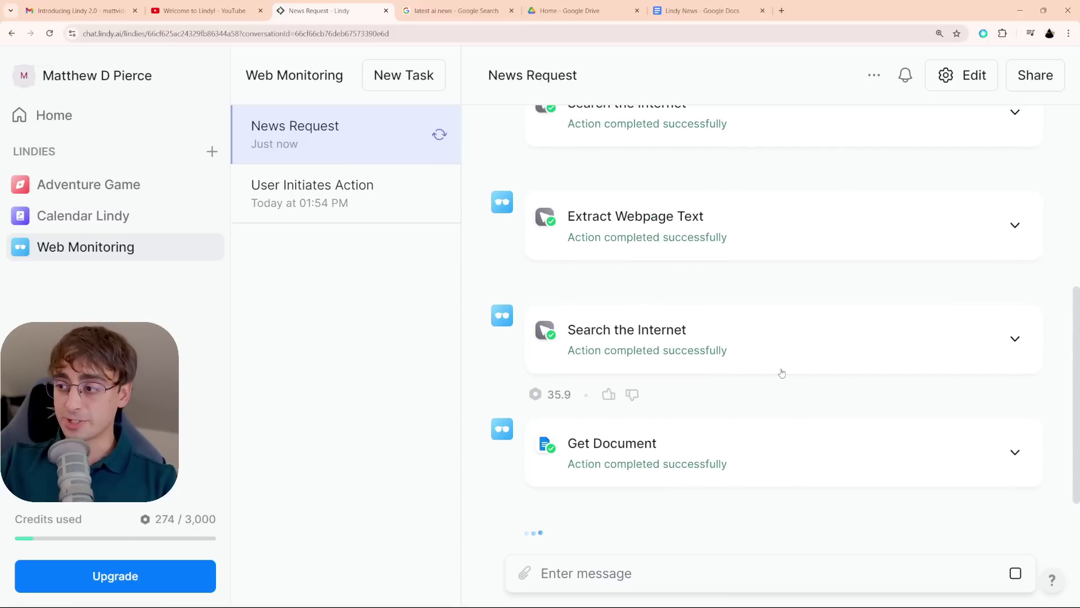
- Examine the details of the YouTube search action and the Update Document action in the News Request run
{"action": "left_click", "coordinate": [746, 352]}
{"action": "scroll", "coordinate": [738, 410], "scroll_direction": "down", "scroll_amount": 6}
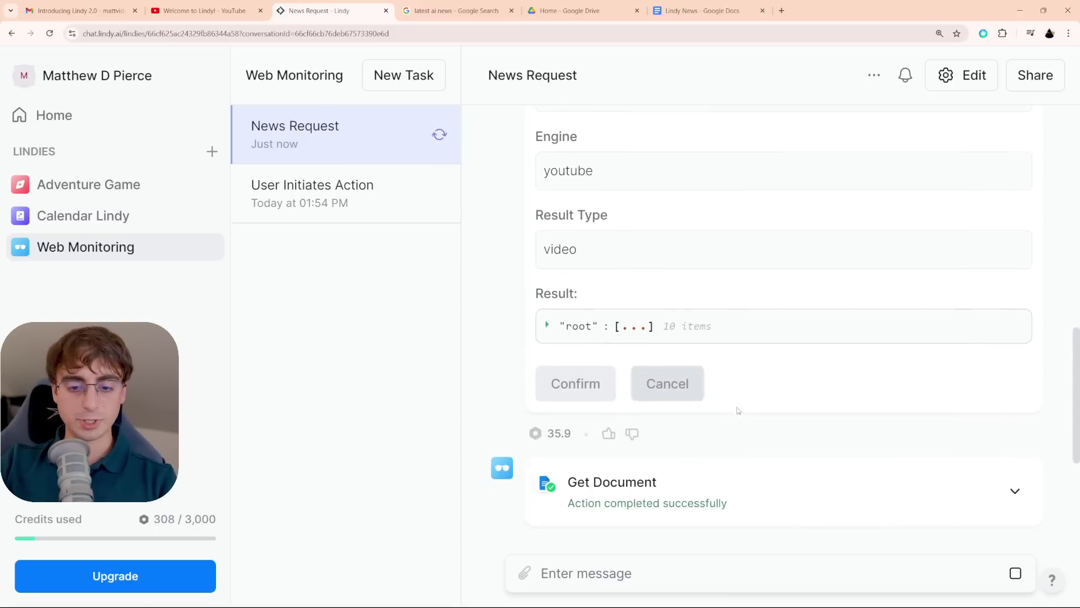
{"action": "left_click", "coordinate": [548, 325]}
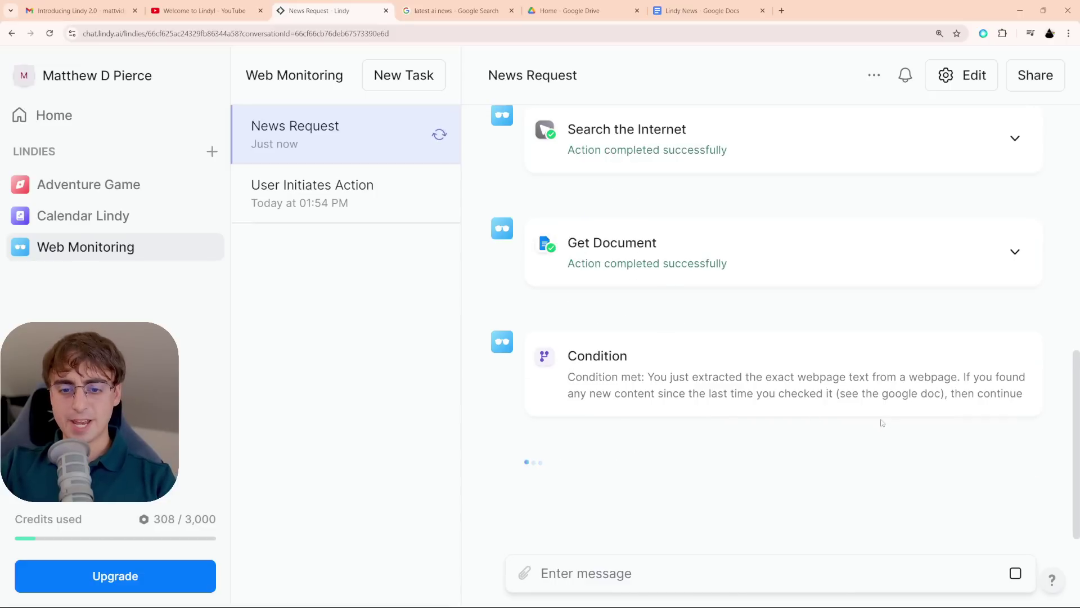
{"action": "left_click", "coordinate": [923, 427]}
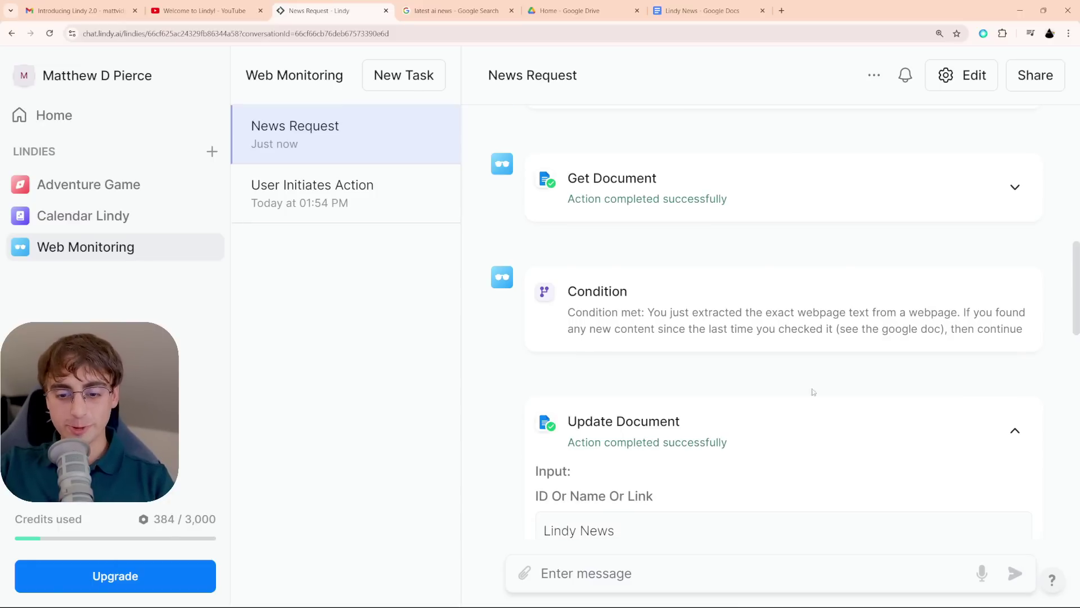
{"action": "scroll", "coordinate": [810, 390], "scroll_direction": "down", "scroll_amount": 3}
- Review the Lindy News Google Doc, comparing the two dated lists of AI news headlines
{"action": "scroll", "coordinate": [544, 291], "scroll_direction": "down", "scroll_amount": 1}
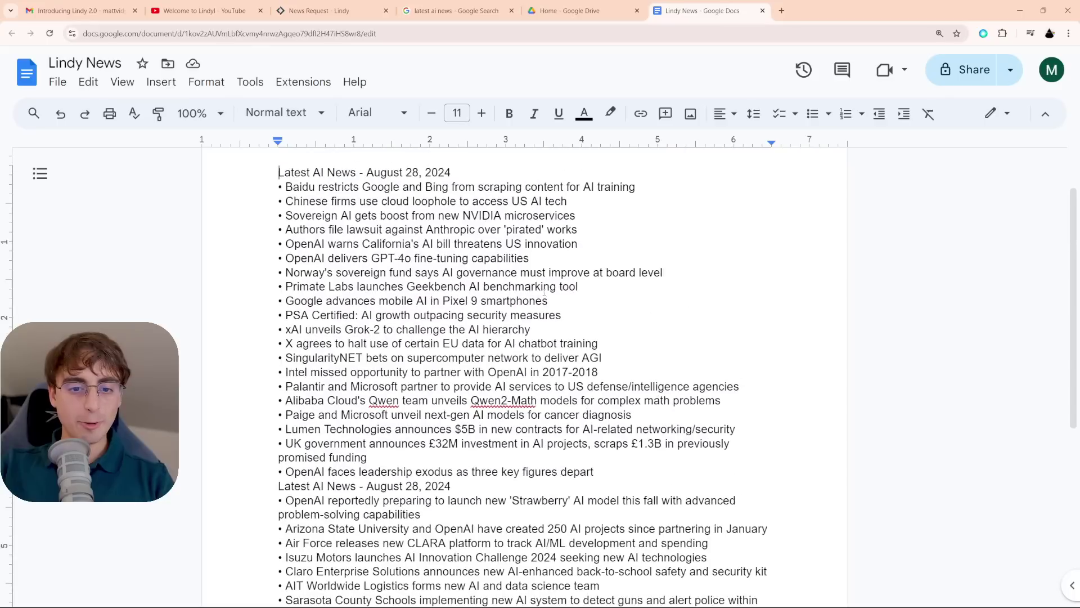
{"action": "scroll", "coordinate": [544, 291], "scroll_direction": "down", "scroll_amount": 4}
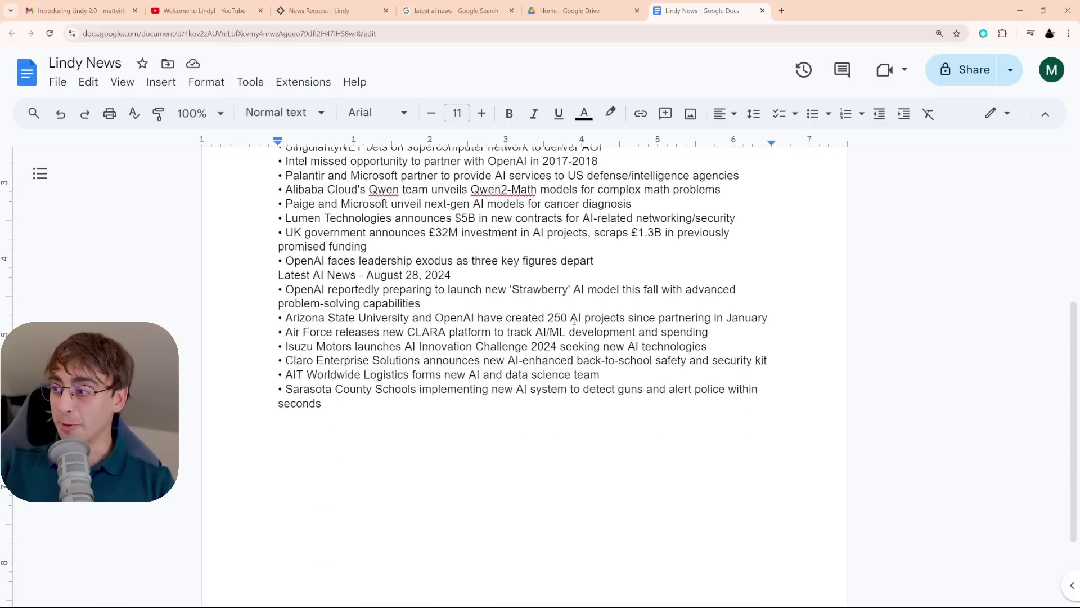
{"action": "scroll", "coordinate": [533, 322], "scroll_direction": "up", "scroll_amount": 5}
{"action": "scroll", "coordinate": [350, 268], "scroll_direction": "down", "scroll_amount": 5}
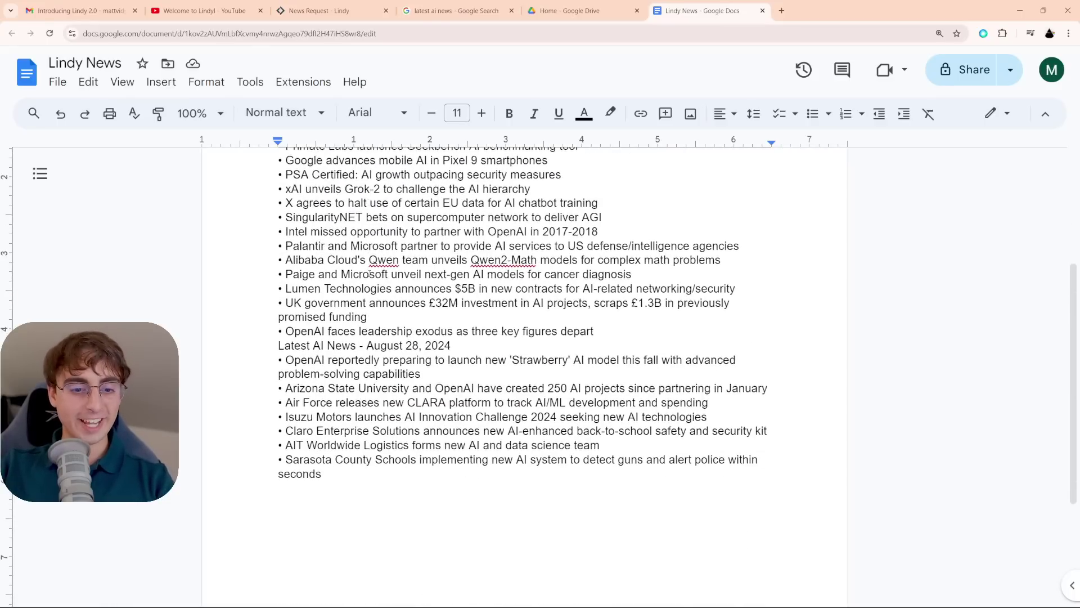
{"action": "scroll", "coordinate": [355, 258], "scroll_direction": "up", "scroll_amount": 5}
{"action": "left_click_drag", "start_coordinate": [268, 235], "coordinate": [463, 235]}
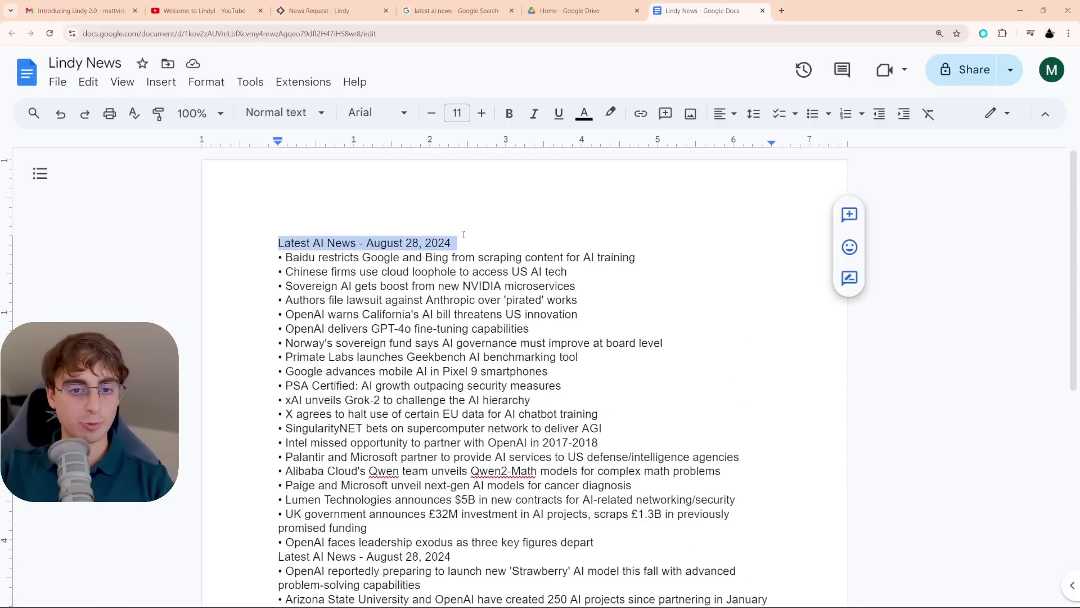
{"action": "left_click", "coordinate": [478, 242]}
{"action": "scroll", "coordinate": [550, 403], "scroll_direction": "down", "scroll_amount": 3}
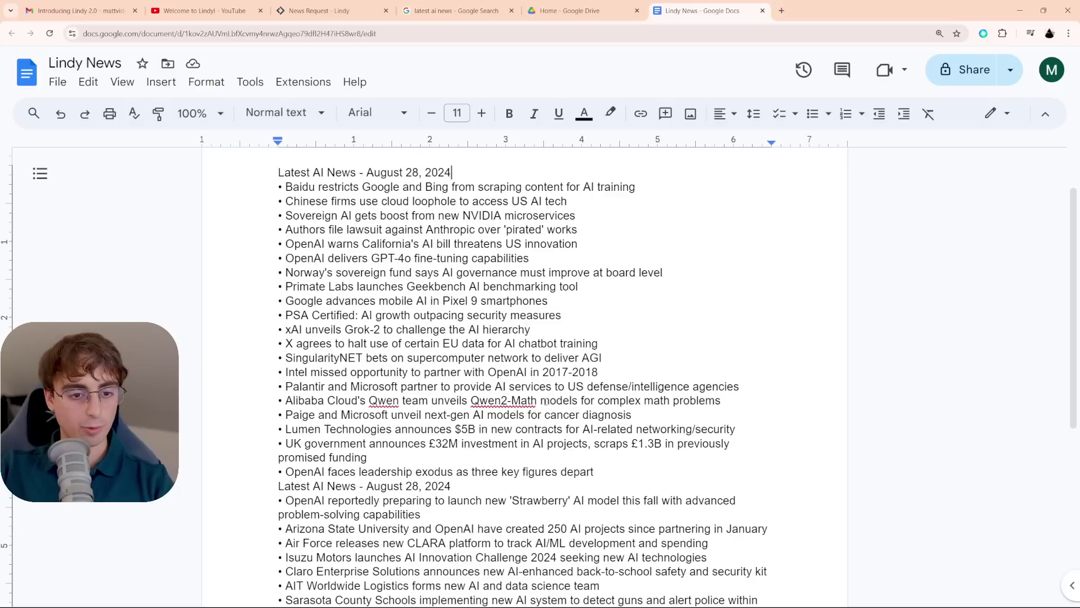
{"action": "scroll", "coordinate": [540, 403], "scroll_direction": "up", "scroll_amount": 4}
{"action": "scroll", "coordinate": [562, 467], "scroll_direction": "down", "scroll_amount": 4}
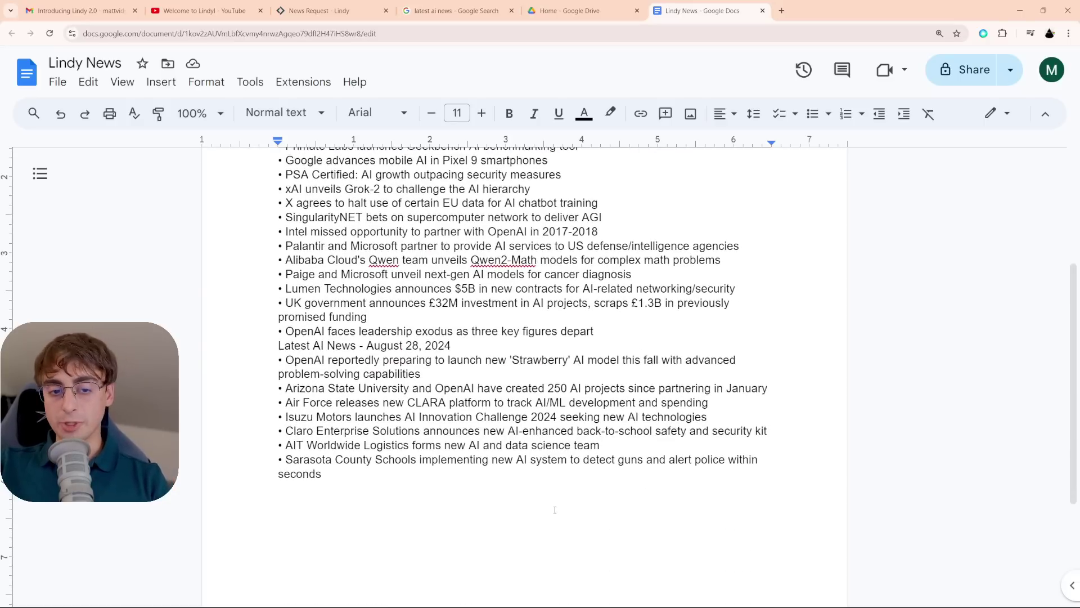
{"action": "scroll", "coordinate": [461, 349], "scroll_direction": "up", "scroll_amount": 5}
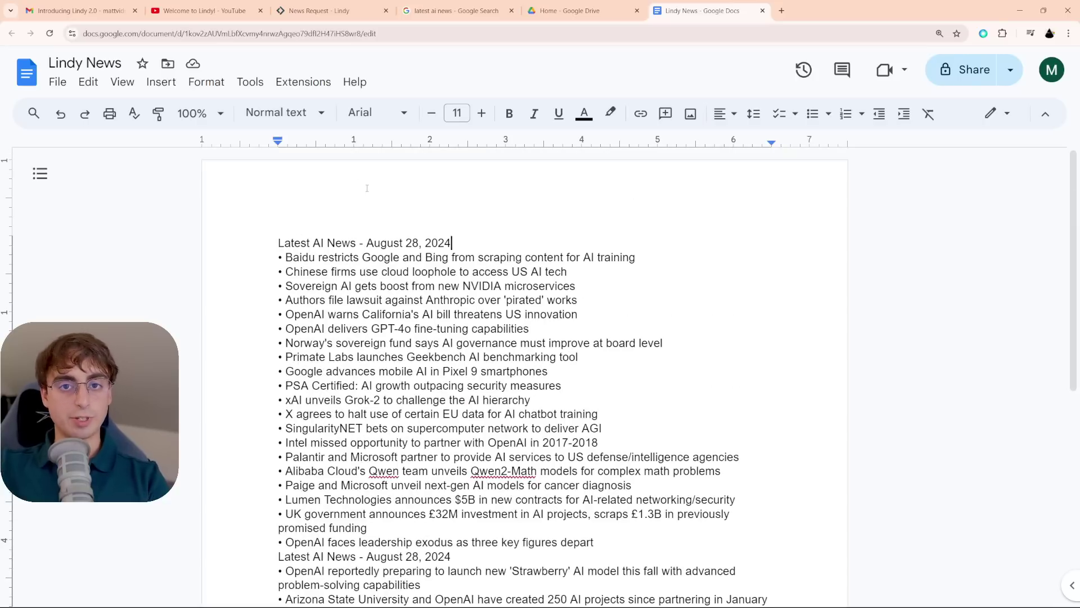
- Return to the News Request task in Lindy
{"action": "left_click", "coordinate": [298, 8]}
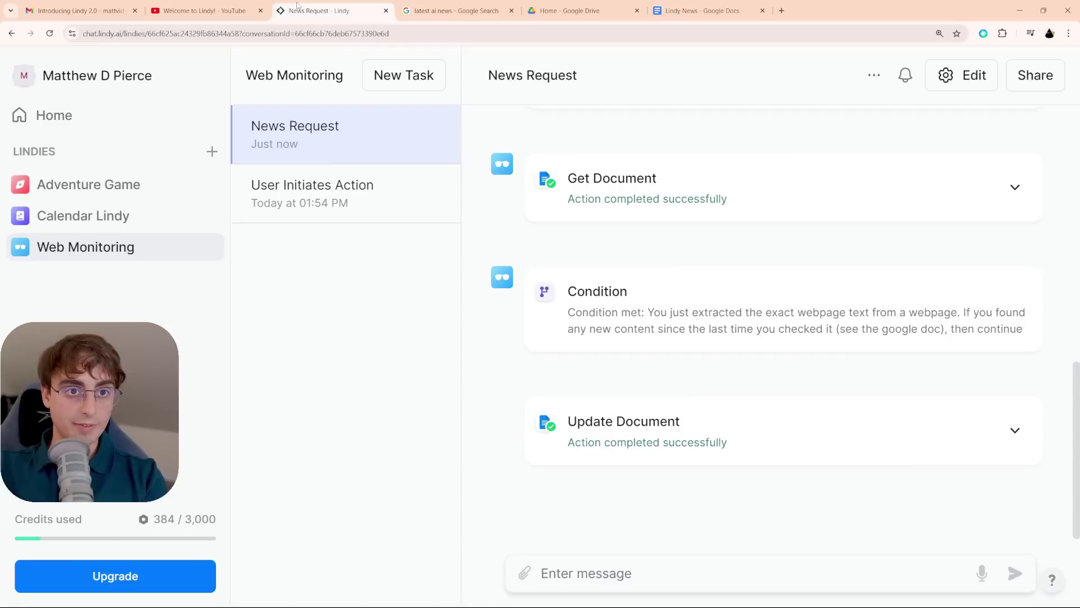
{"action": "left_click_drag", "start_coordinate": [461, 293], "coordinate": [439, 285]}
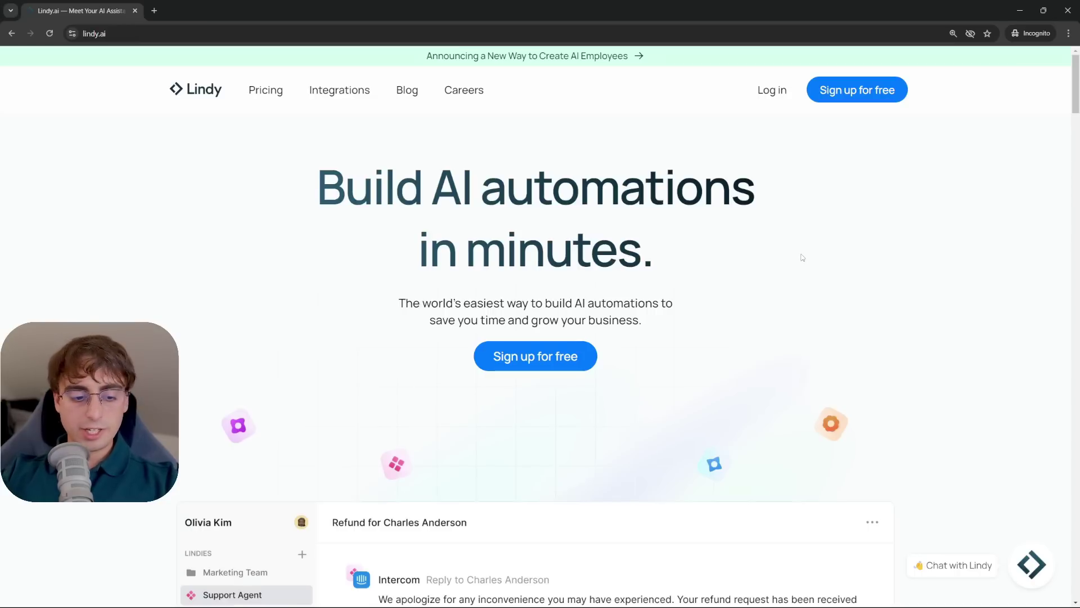
- Open Lindy's pricing page and review the Free plan's task allowance and knowledge base size
{"action": "left_click", "coordinate": [267, 92]}
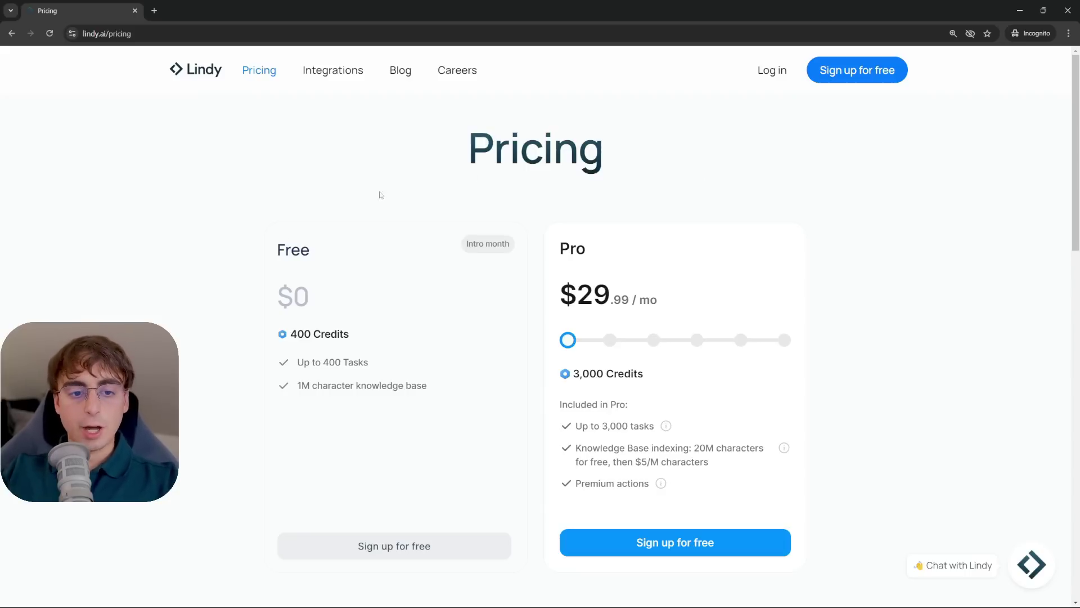
{"action": "left_click_drag", "start_coordinate": [296, 363], "coordinate": [377, 367]}
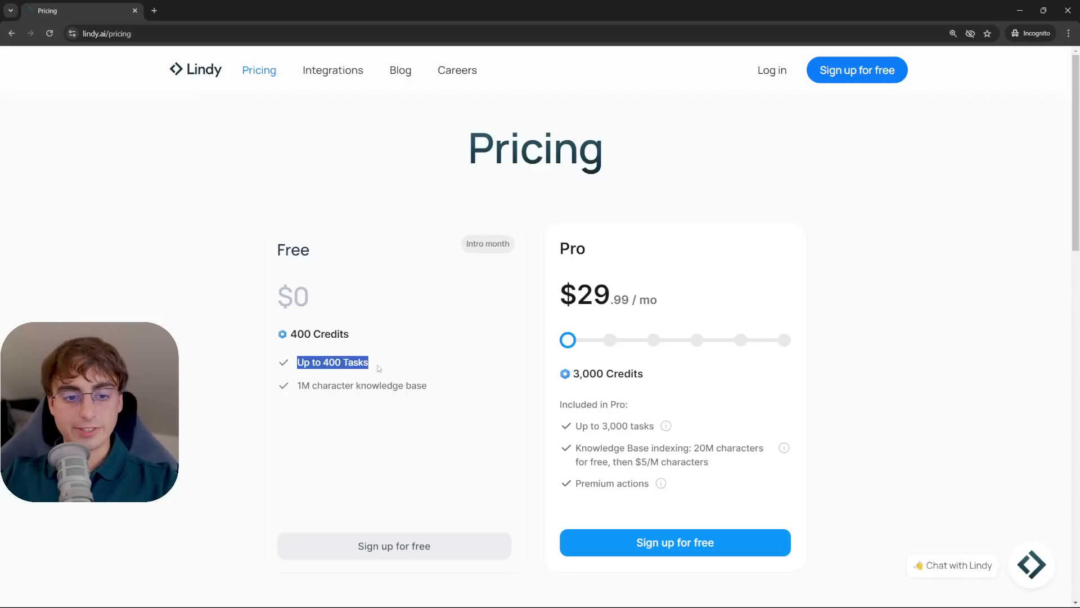
{"action": "left_click", "coordinate": [380, 367]}
{"action": "left_click_drag", "start_coordinate": [297, 386], "coordinate": [423, 388]}
{"action": "left_click", "coordinate": [435, 385]}
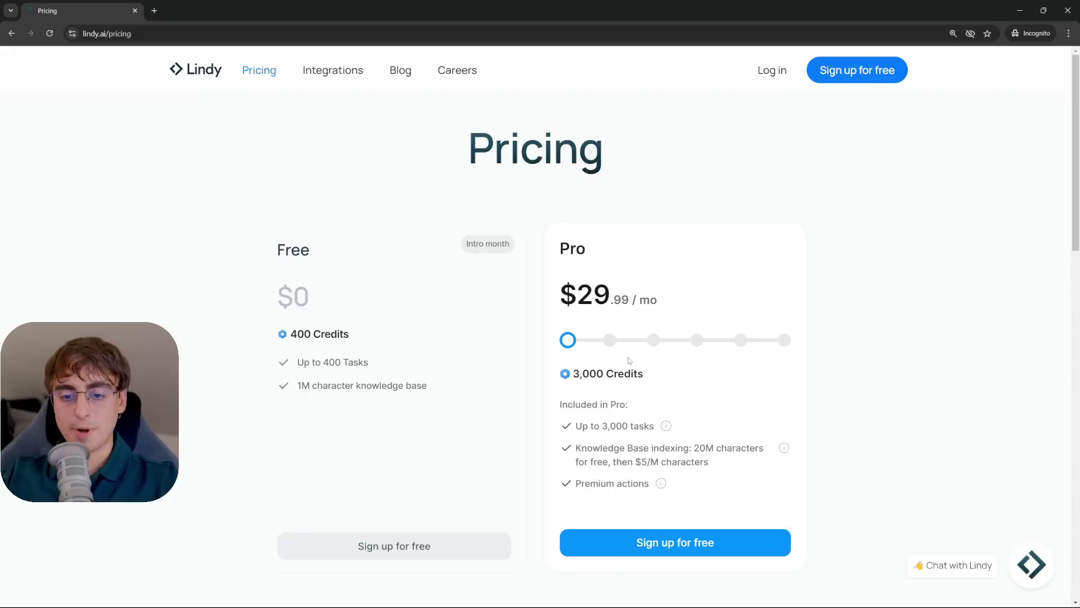
- Review the Pro plan's monthly price tiers and credit allowance
{"action": "left_click_drag", "start_coordinate": [610, 342], "coordinate": [554, 346]}
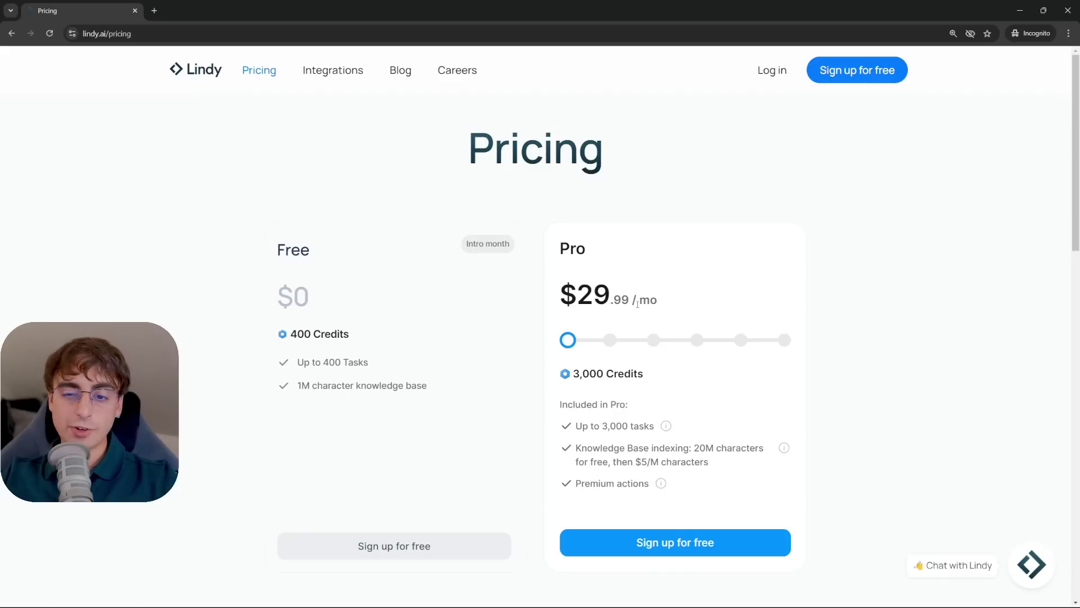
{"action": "left_click_drag", "start_coordinate": [643, 376], "coordinate": [572, 379]}
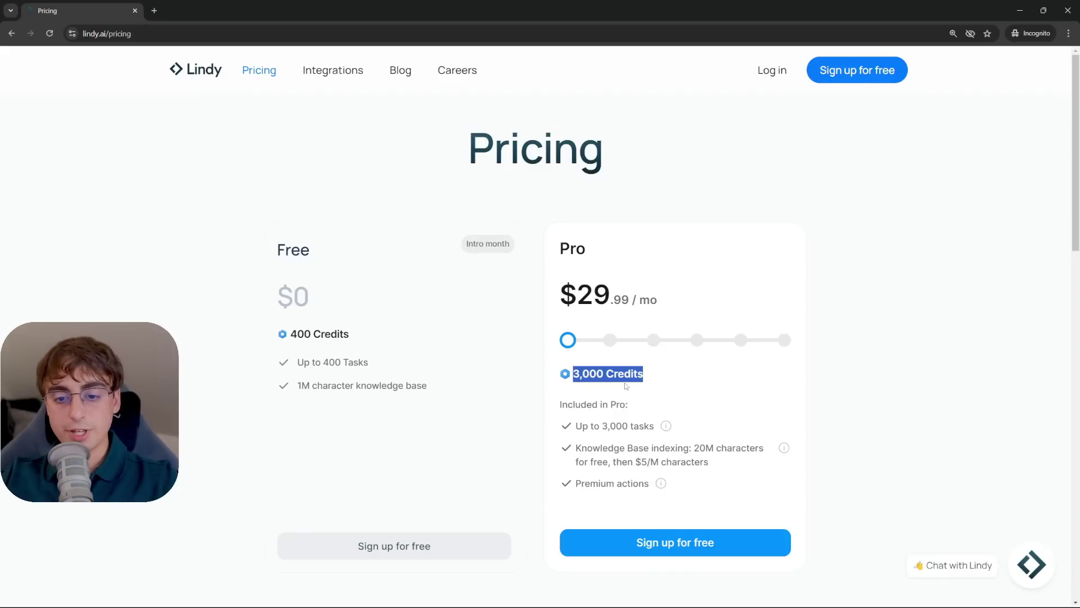
{"action": "left_click", "coordinate": [665, 392]}
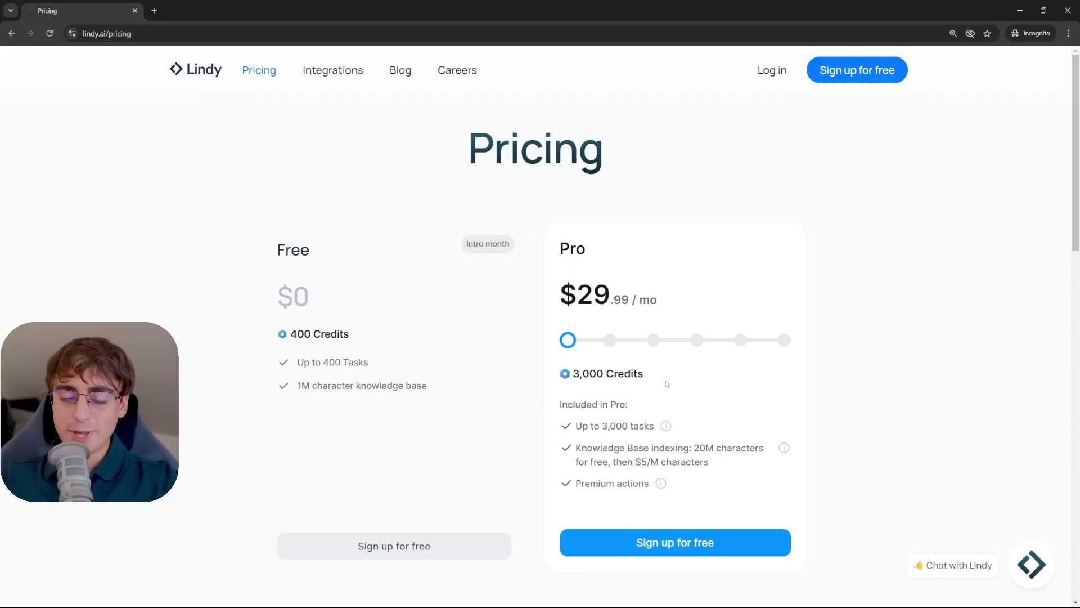
{"action": "left_click_drag", "start_coordinate": [574, 373], "coordinate": [551, 373]}
{"action": "left_click", "coordinate": [673, 382]}
{"action": "left_click", "coordinate": [649, 389]}
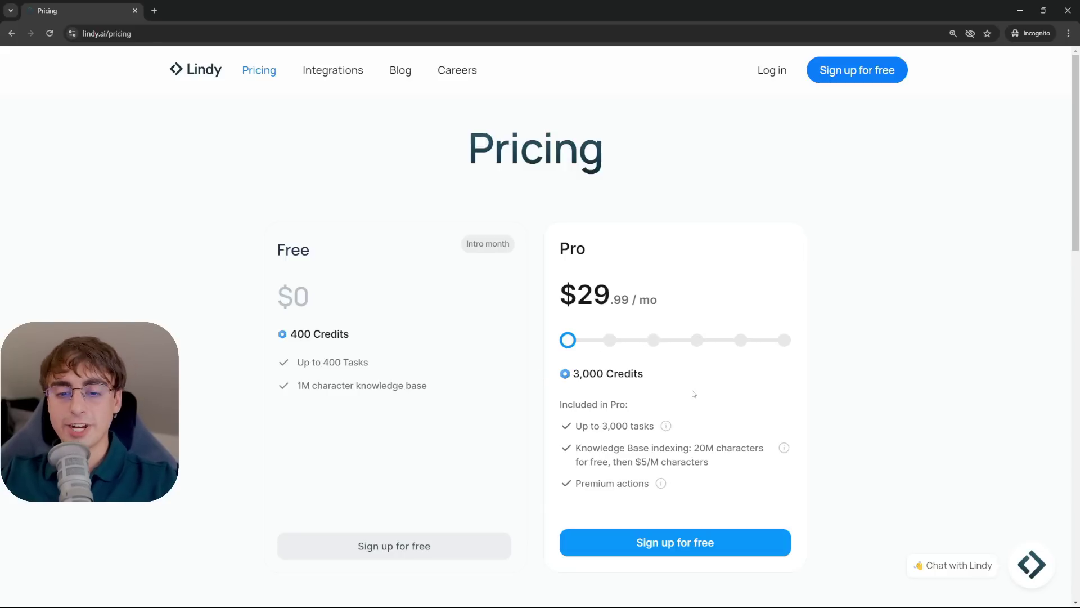
- Examine the Pro plan's knowledge base indexing terms and show the explanation of its premium actions
{"action": "left_click_drag", "start_coordinate": [574, 448], "coordinate": [648, 463]}
{"action": "left_click", "coordinate": [697, 445]}
{"action": "left_click", "coordinate": [677, 467]}
{"action": "left_click", "coordinate": [716, 473]}
{"action": "mouse_move", "coordinate": [663, 484]}
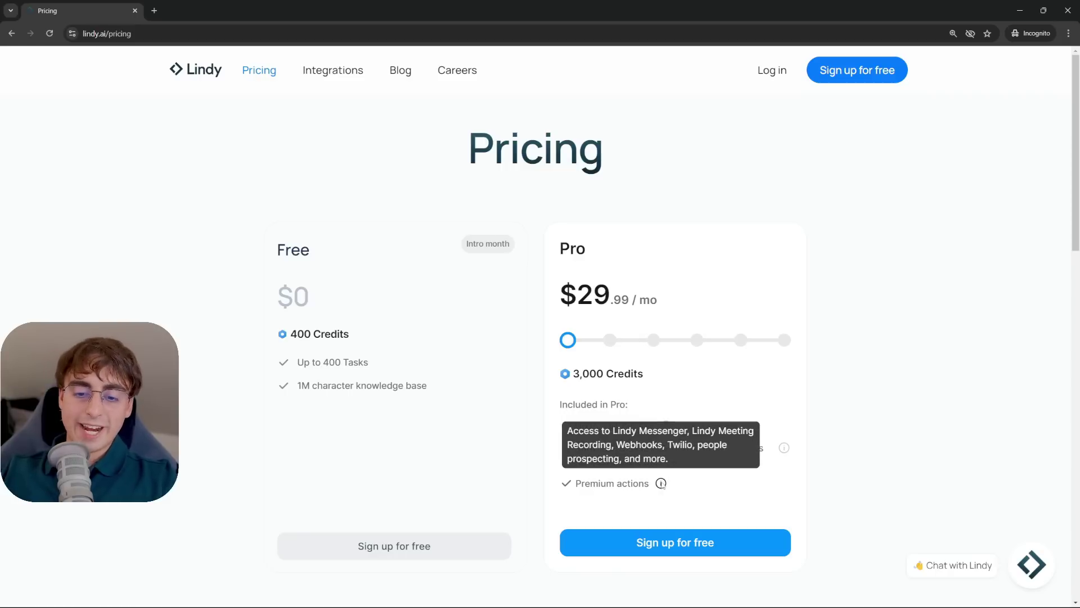